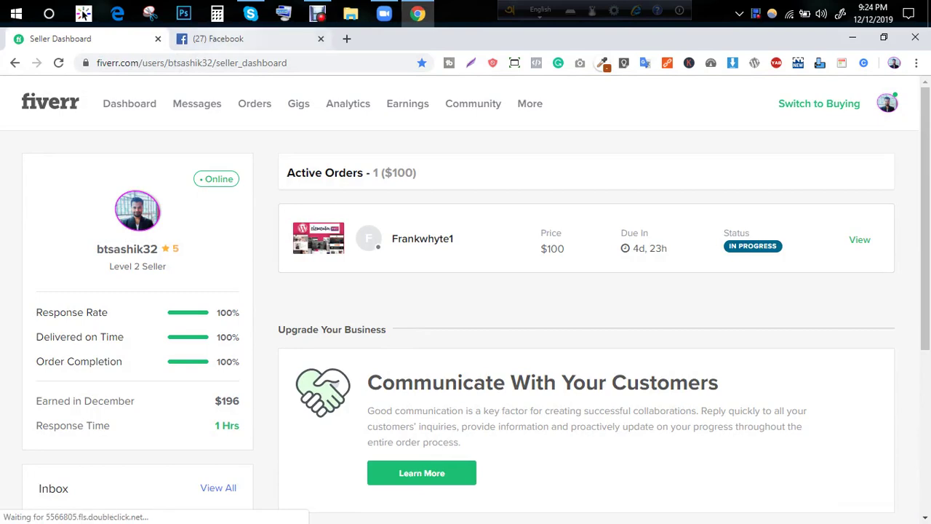
{"action": "left_click", "coordinate": [219, 39]}
{"action": "left_click", "coordinate": [87, 39]}
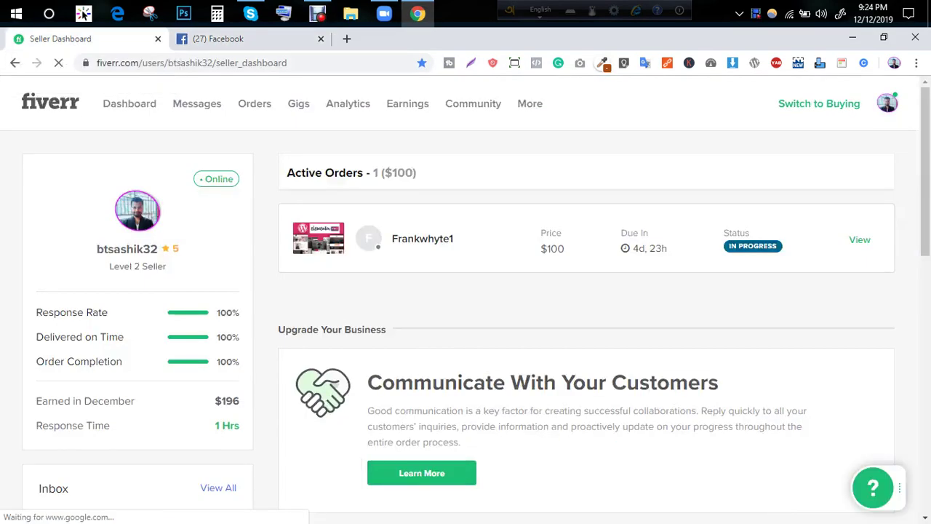
{"action": "left_click", "coordinate": [240, 39]}
{"action": "left_click", "coordinate": [94, 38]}
{"action": "key", "text": "ctrl+Tab"}
{"action": "key", "text": "ctrl+Tab"}
{"action": "key", "text": "ctrl+Tab"}
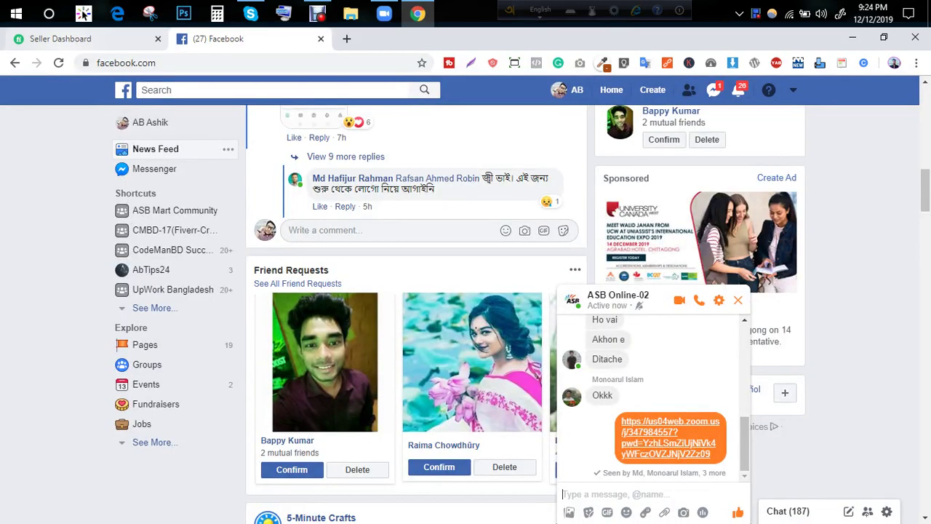
{"action": "key", "text": "ctrl+Tab"}
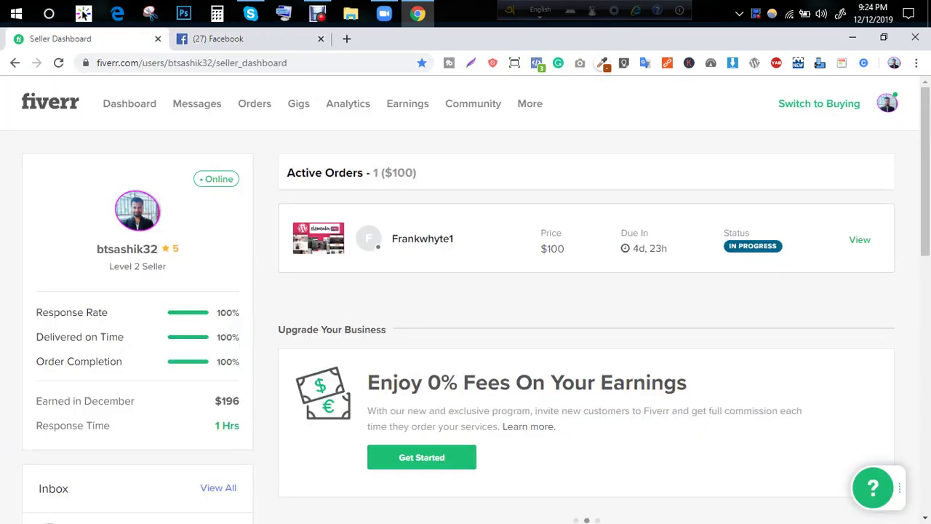
{"action": "key", "text": "ctrl+Tab"}
{"action": "scroll", "coordinate": [416, 306], "scroll_direction": "up", "scroll_amount": 7}
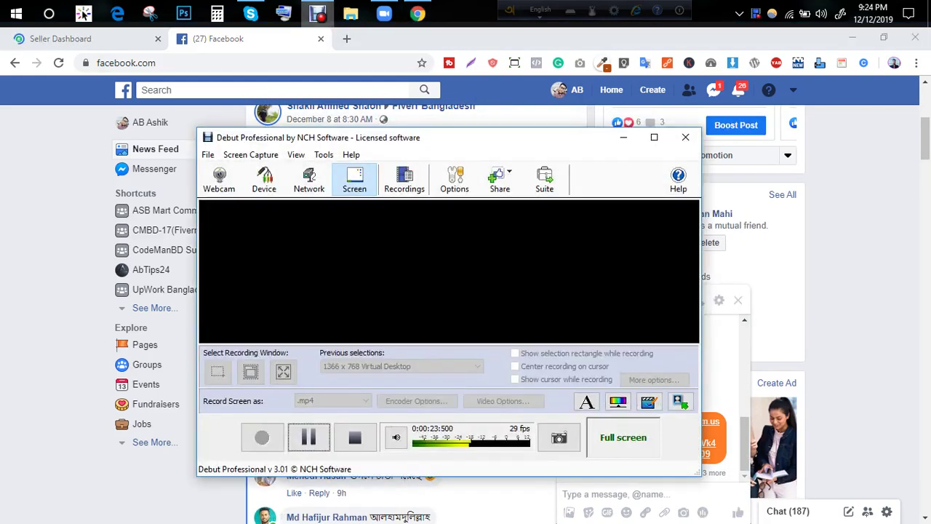
{"action": "left_click", "coordinate": [317, 14]}
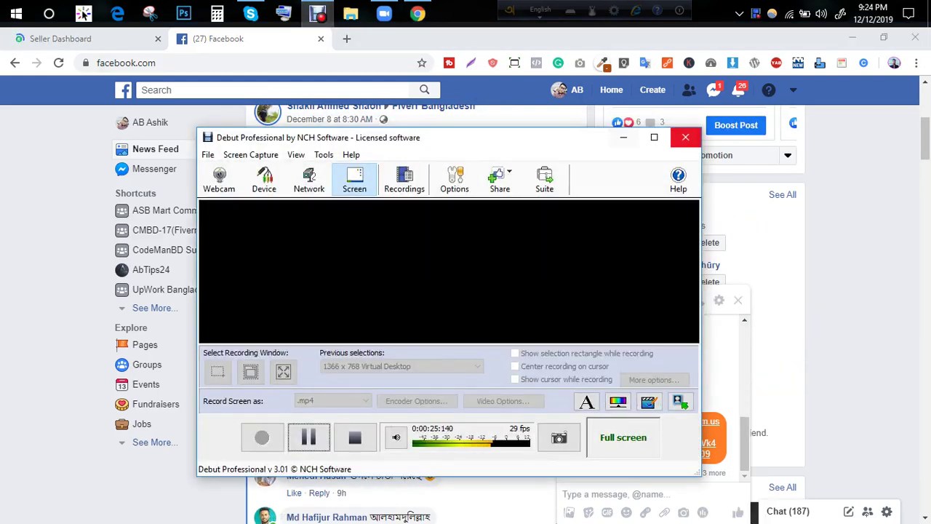
{"action": "left_click", "coordinate": [624, 137]}
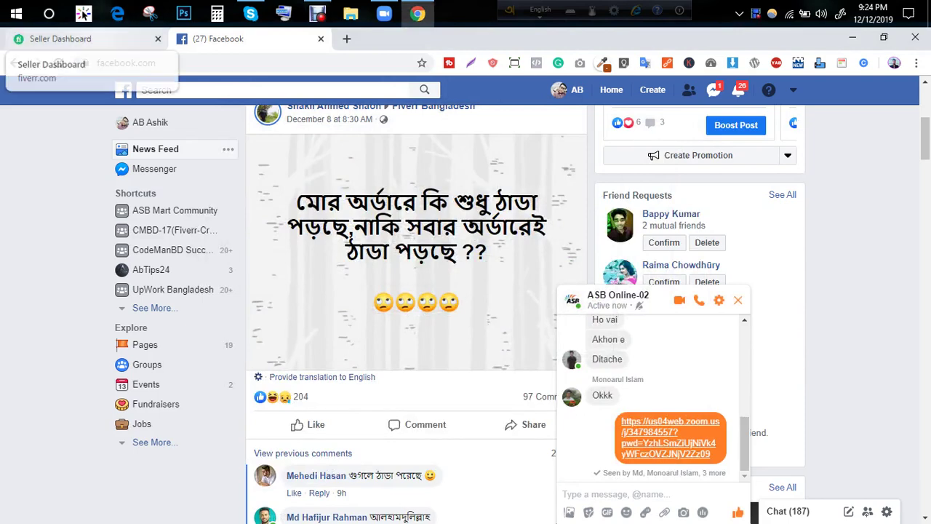
{"action": "left_click", "coordinate": [60, 39]}
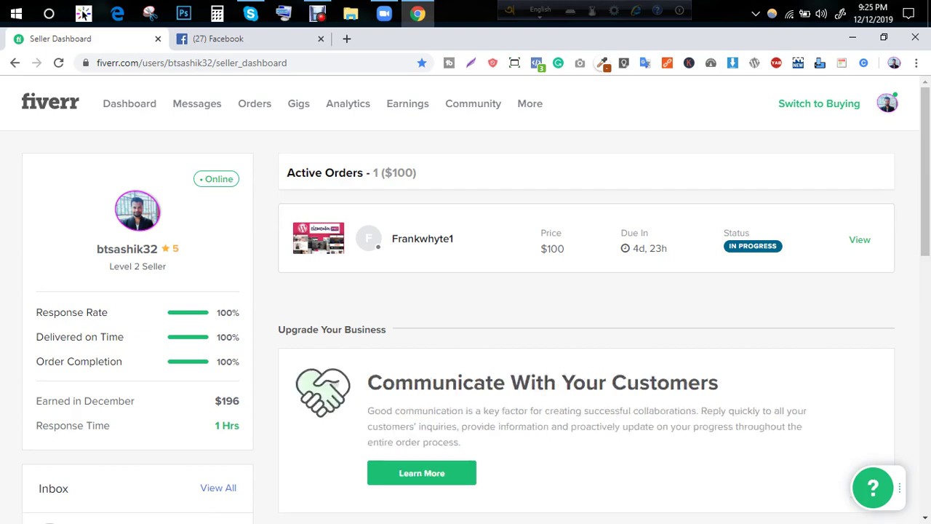
Step: Close the open group chat on Facebook and open the Wordpress Class bookmark from the ASB MART folder in a new tab
{"action": "key", "text": "ctrl+Tab"}
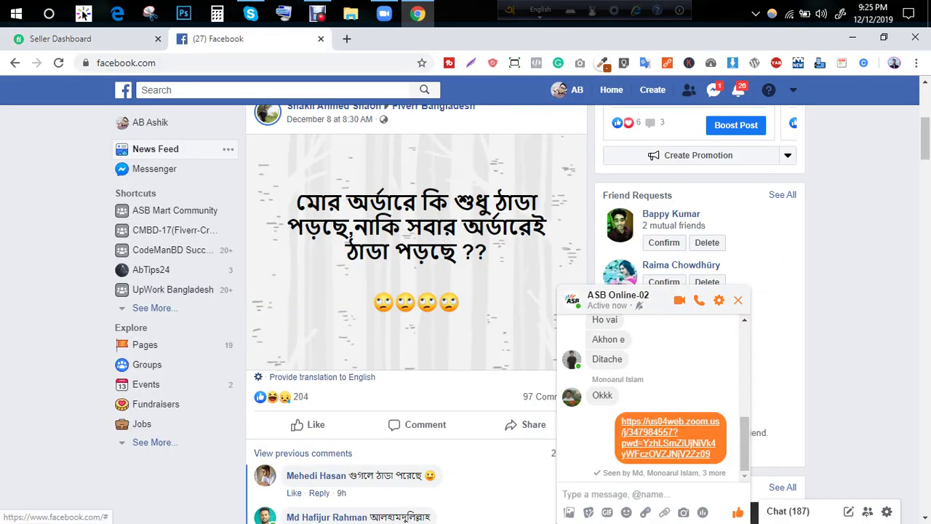
{"action": "left_click", "coordinate": [737, 300]}
{"action": "left_click", "coordinate": [346, 39]}
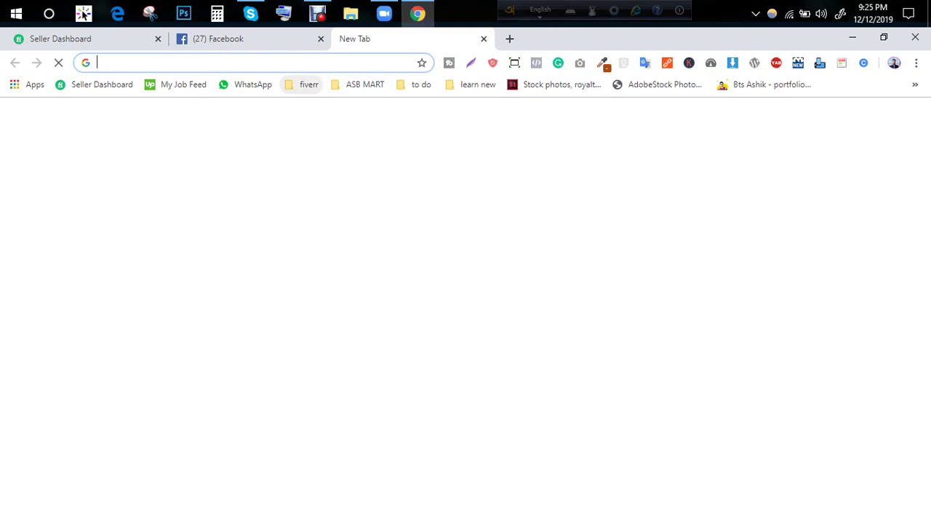
{"action": "left_click", "coordinate": [357, 85]}
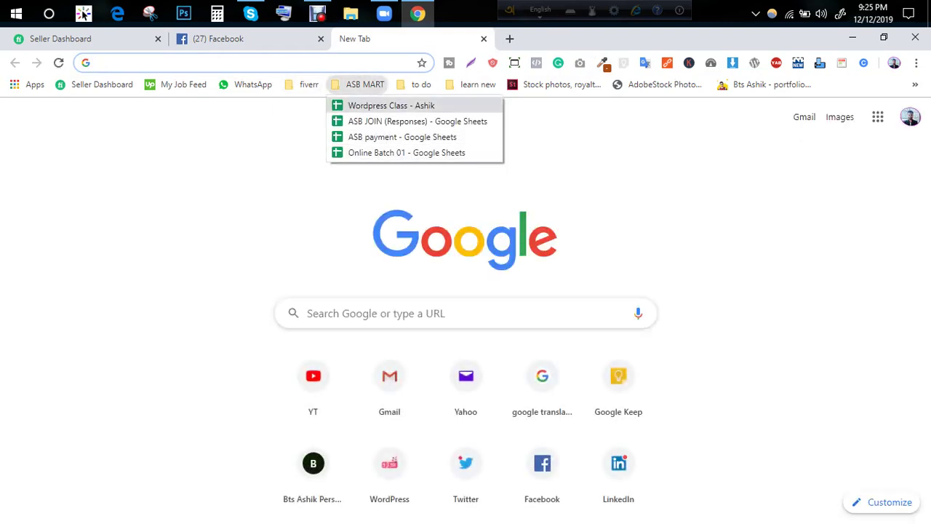
{"action": "left_click", "coordinate": [391, 105]}
{"action": "key", "text": "ctrl+1"}
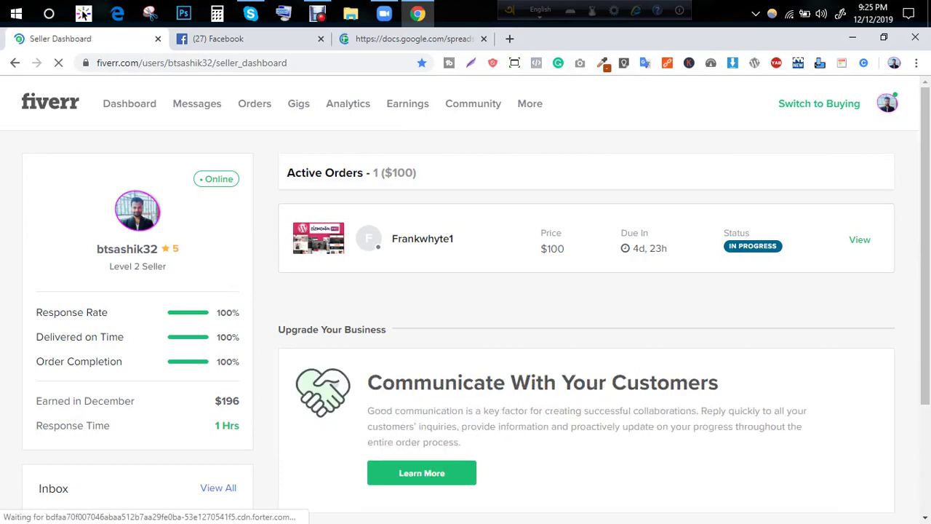
{"action": "left_click", "coordinate": [317, 13]}
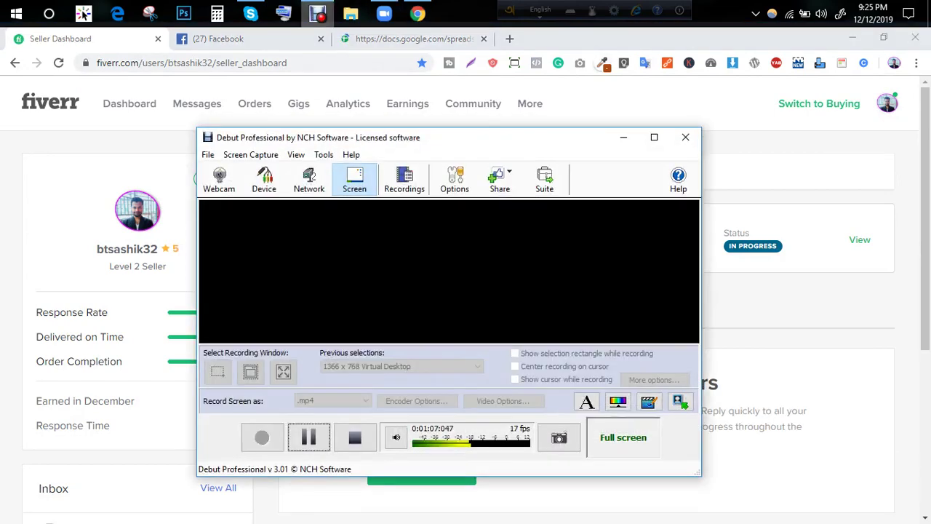
{"action": "left_click", "coordinate": [622, 137]}
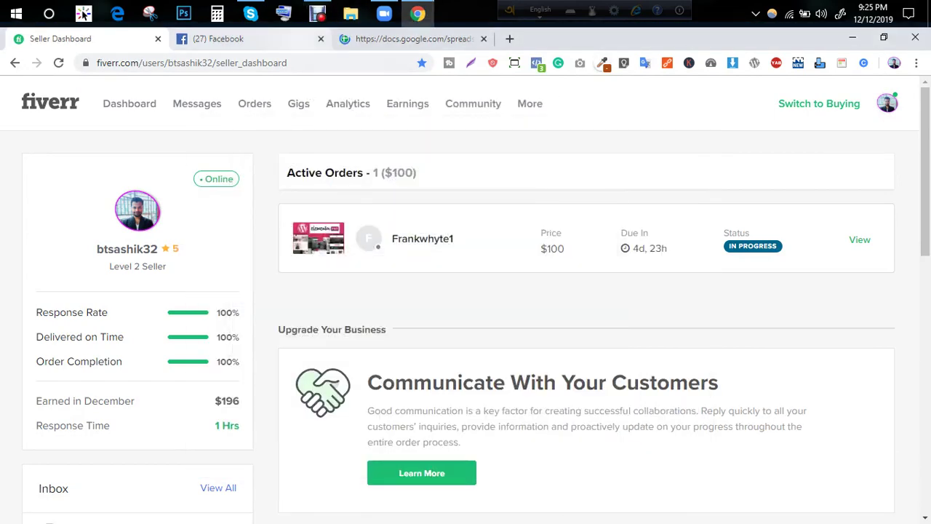
{"action": "left_click", "coordinate": [250, 39]}
{"action": "left_click", "coordinate": [317, 13]}
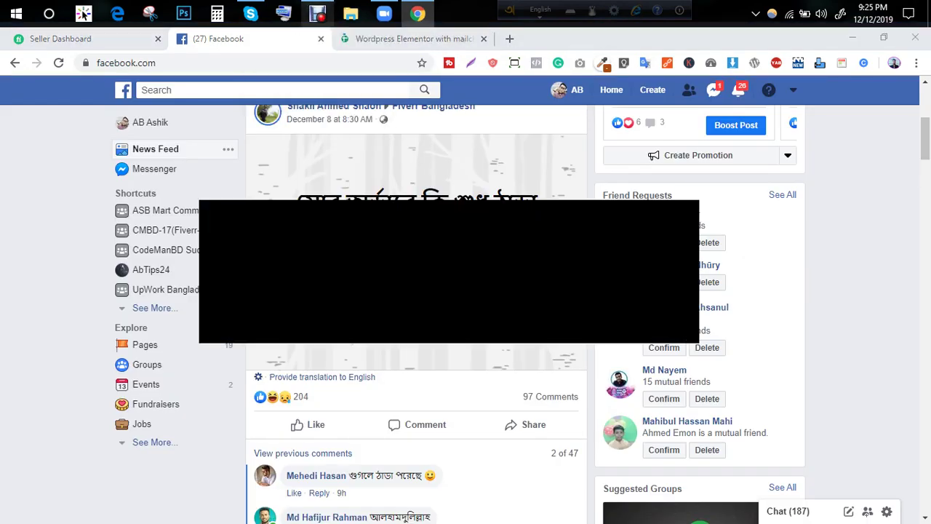
{"action": "left_click", "coordinate": [623, 136]}
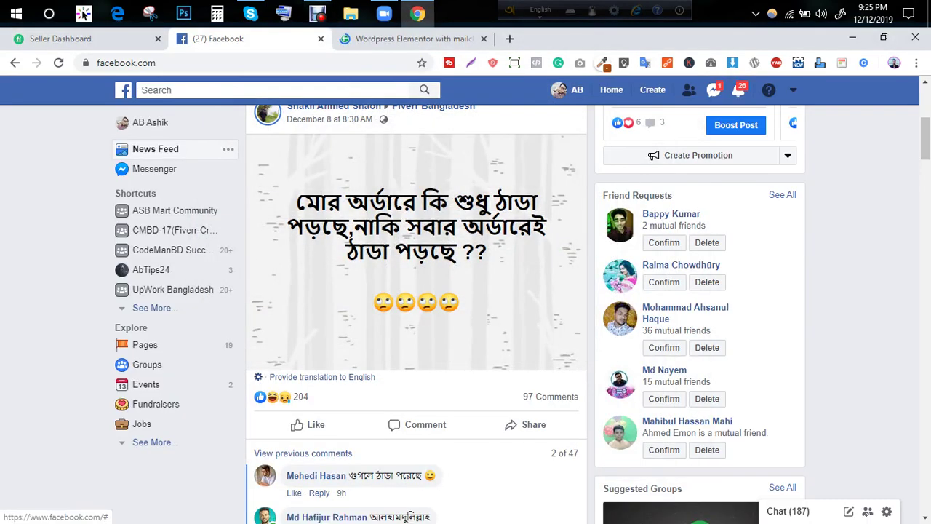
{"action": "left_click", "coordinate": [250, 13]}
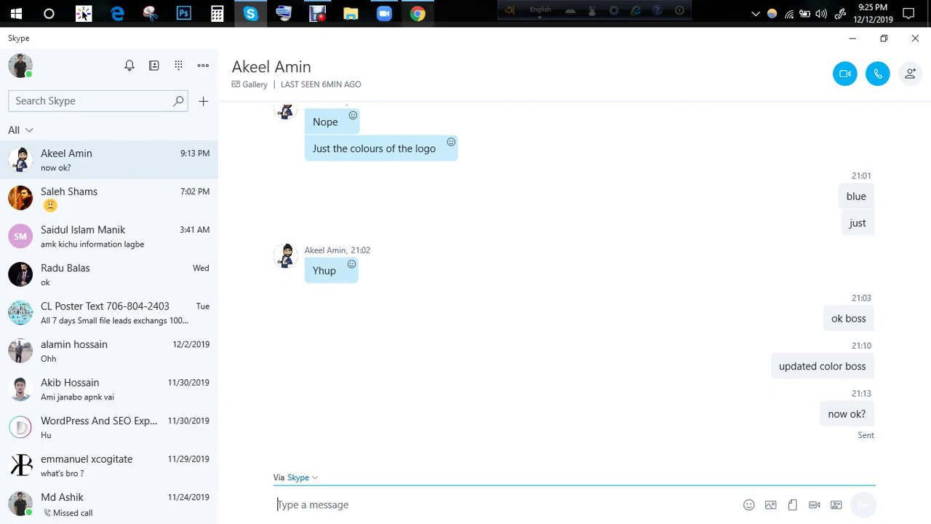
{"action": "left_click", "coordinate": [417, 13]}
{"action": "left_click", "coordinate": [414, 38]}
{"action": "left_click", "coordinate": [384, 13]}
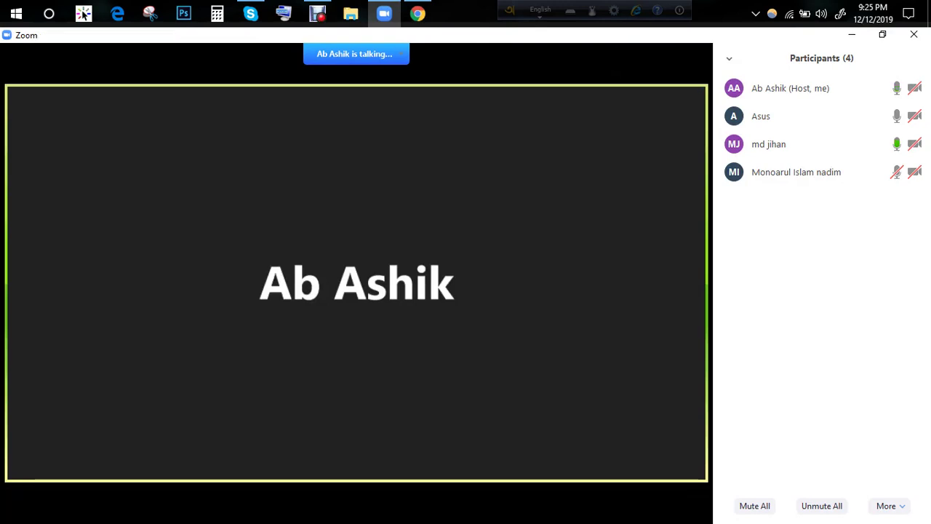
{"action": "mouse_move", "coordinate": [699, 57]}
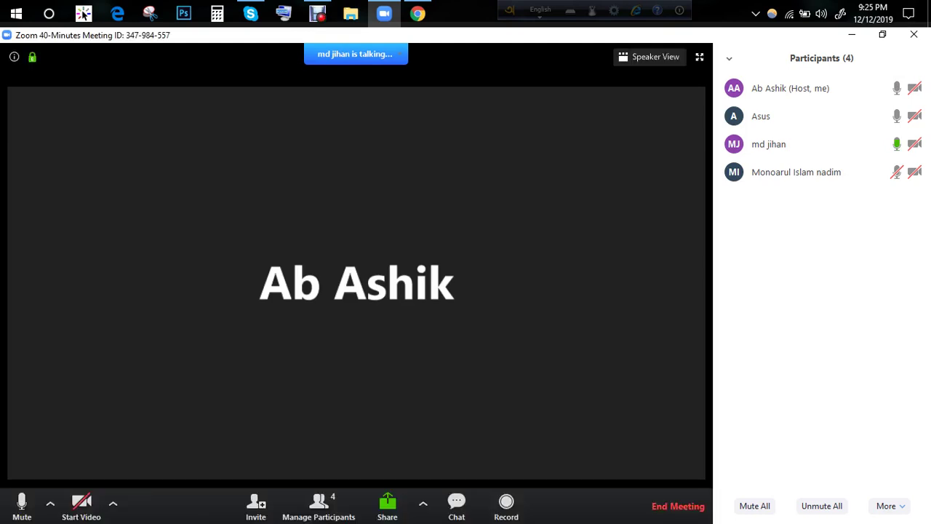
{"action": "left_click", "coordinate": [417, 13]}
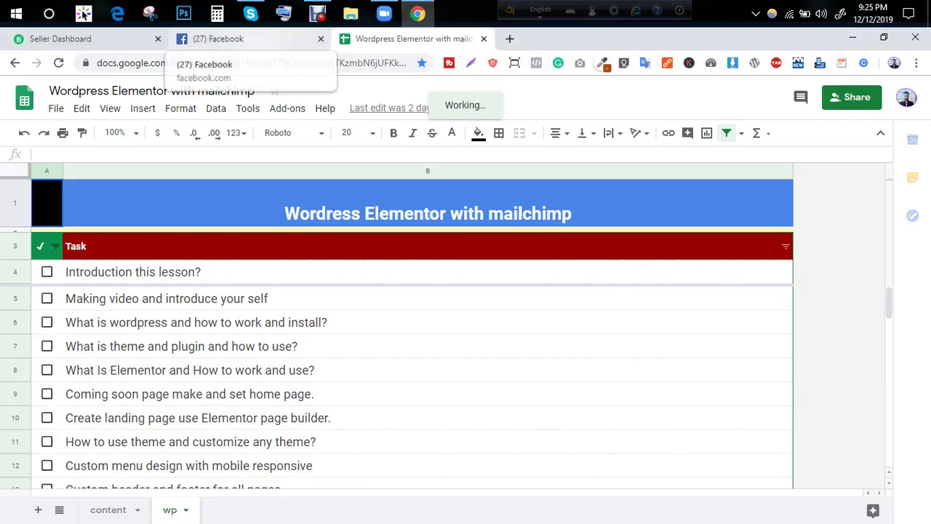
{"action": "left_click", "coordinate": [240, 38]}
{"action": "left_click", "coordinate": [412, 39]}
{"action": "left_click", "coordinate": [244, 39]}
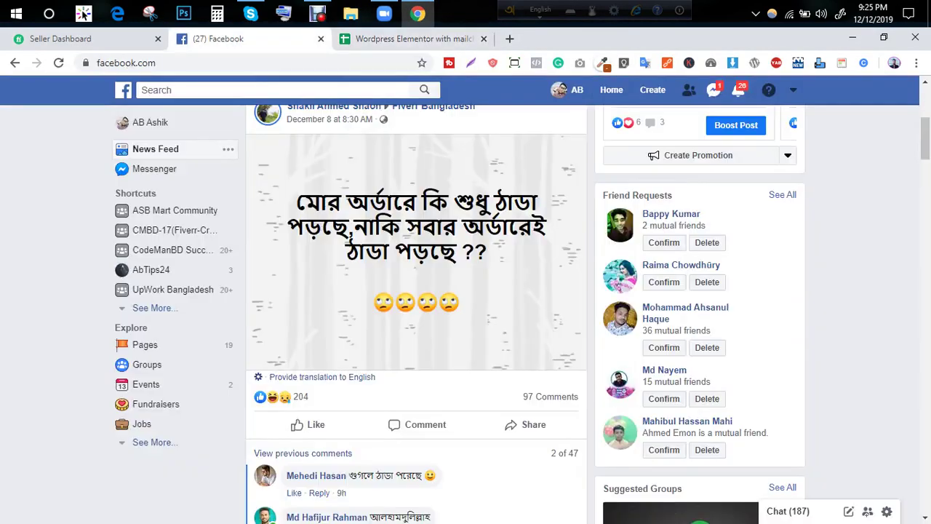
Step: Return to the course spreadsheet, highlight the first lesson rows on the wp sheet, and open the content sheet
{"action": "key", "text": "ctrl+Tab"}
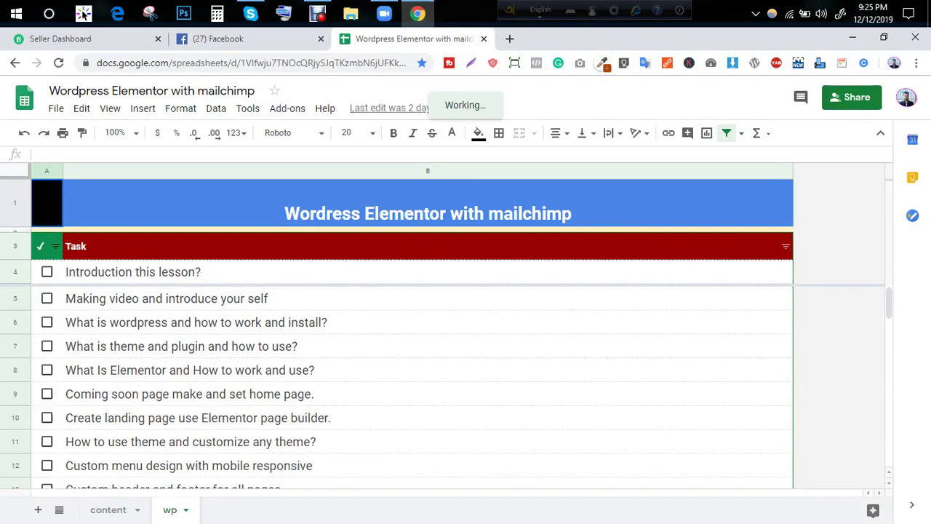
{"action": "left_click", "coordinate": [15, 271]}
{"action": "left_click", "coordinate": [15, 309]}
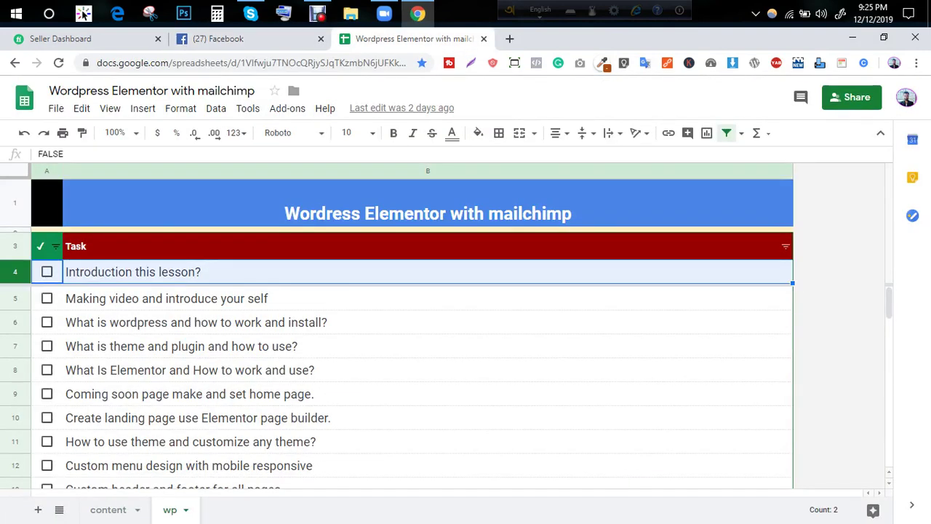
{"action": "left_click", "coordinate": [15, 298]}
{"action": "left_click", "coordinate": [15, 322]}
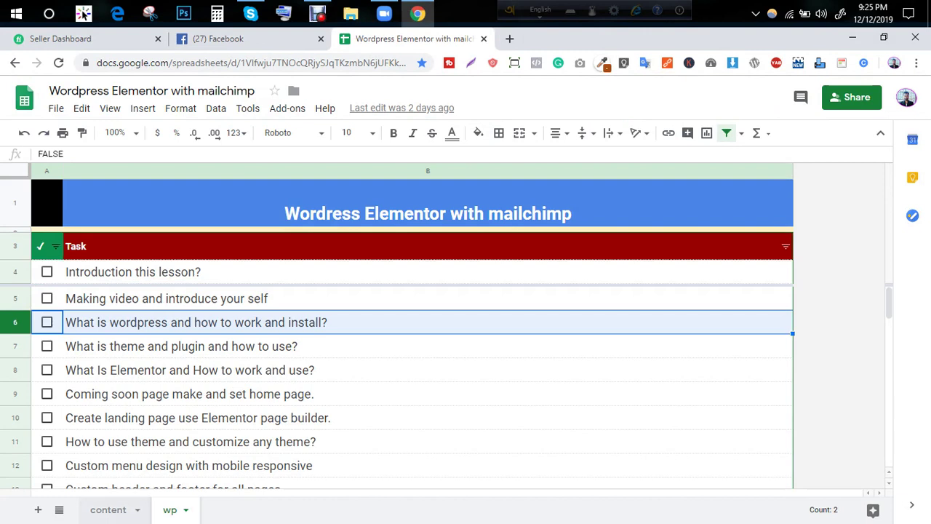
{"action": "left_click", "coordinate": [108, 509]}
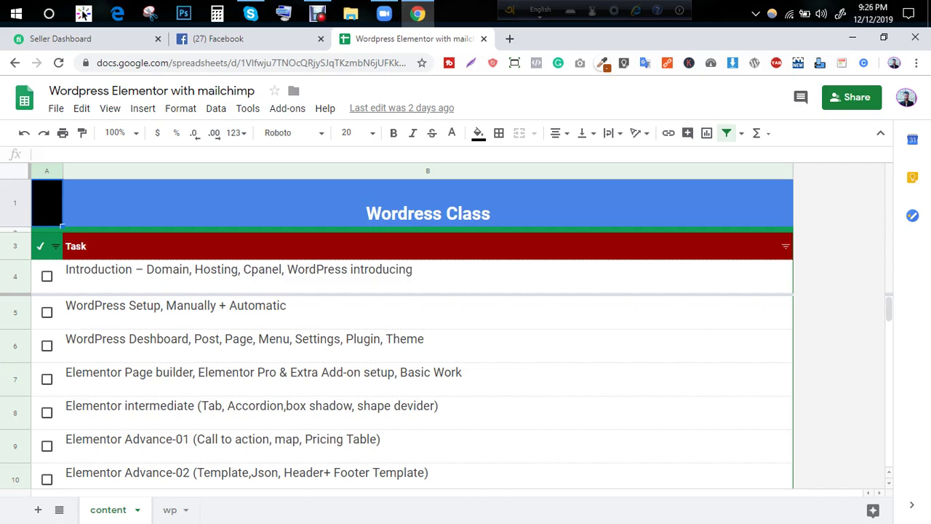
{"action": "left_click", "coordinate": [66, 38]}
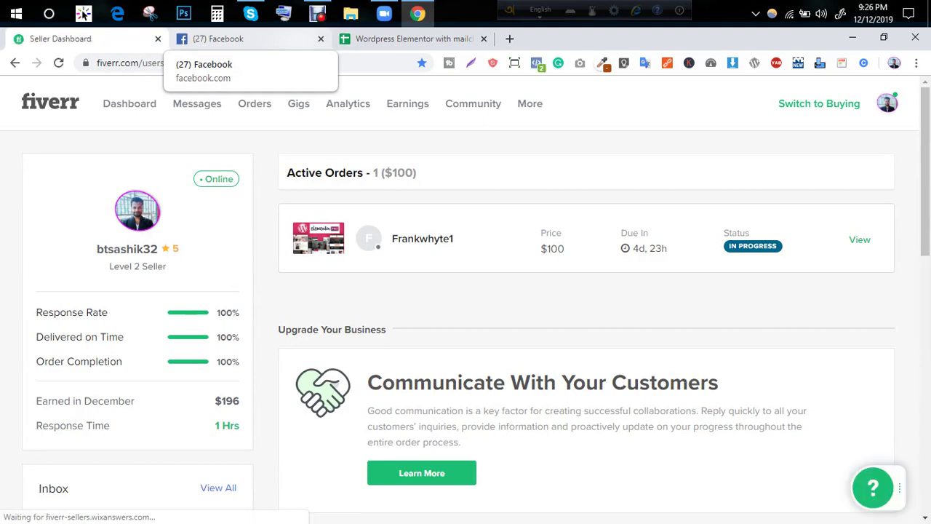
{"action": "left_click", "coordinate": [218, 38]}
{"action": "left_click", "coordinate": [411, 39]}
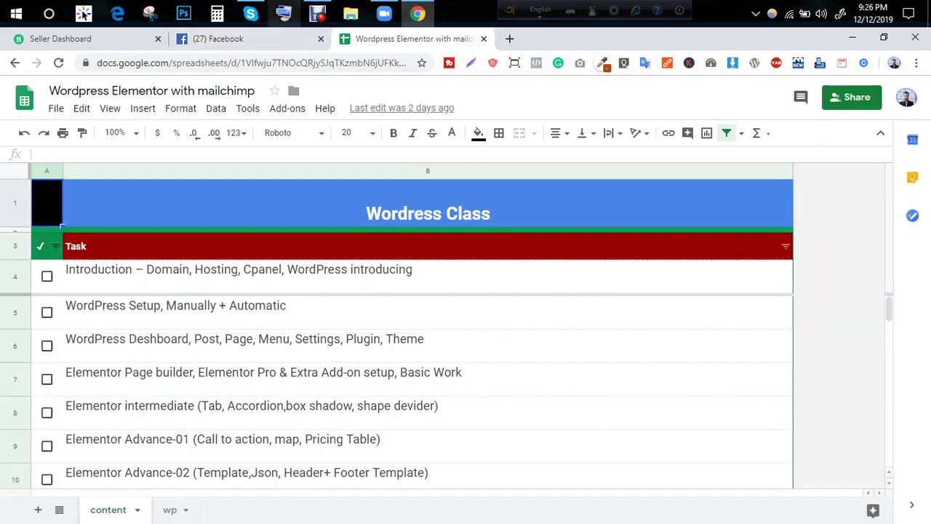
{"action": "left_click", "coordinate": [318, 13]}
{"action": "left_click", "coordinate": [623, 137]}
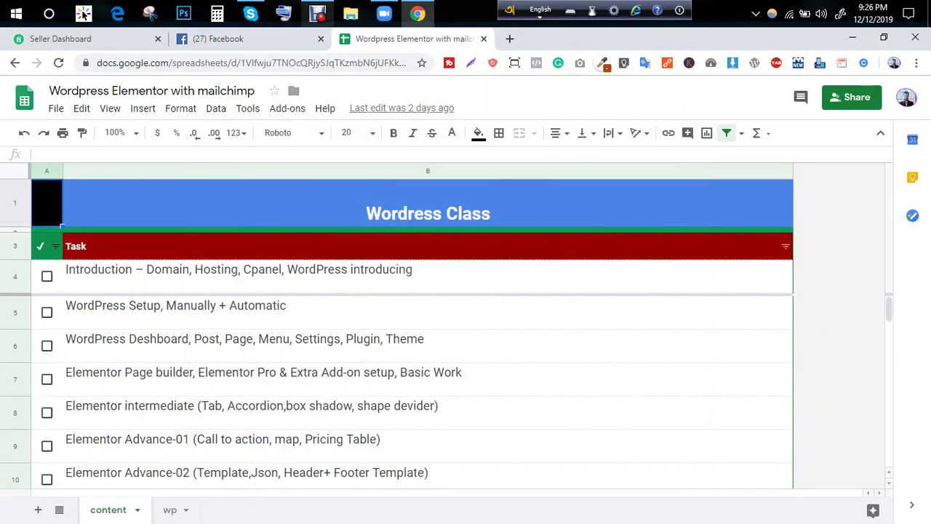
{"action": "mouse_move", "coordinate": [317, 14]}
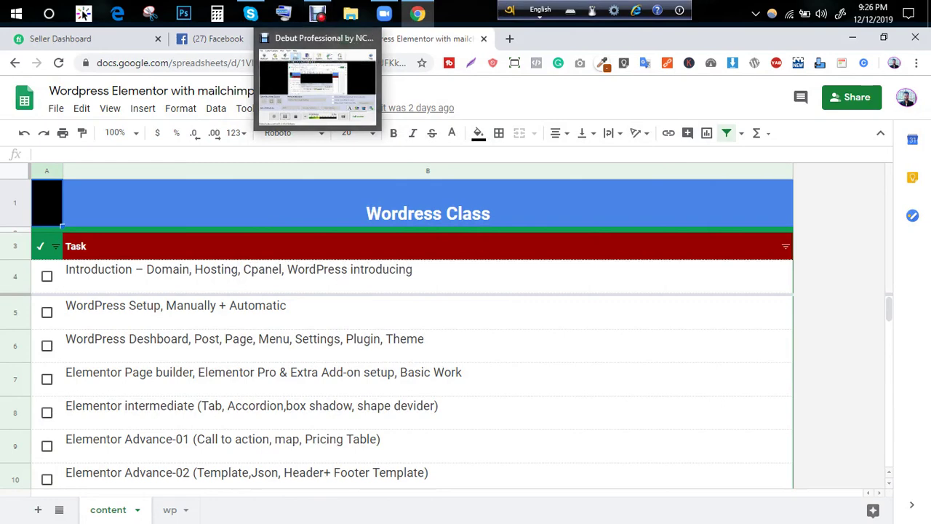
Step: Switch to the Zoom meeting and share the entire screen with the participants
{"action": "left_click", "coordinate": [384, 13]}
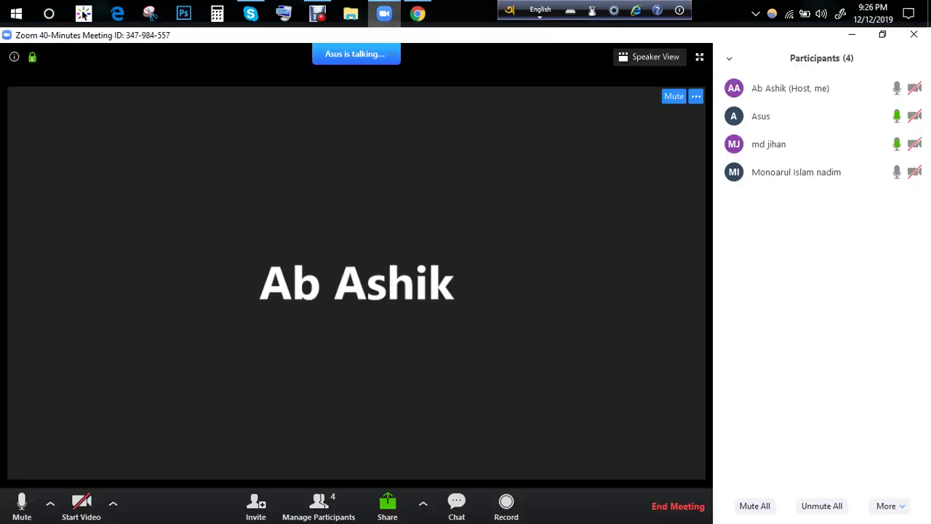
{"action": "left_click", "coordinate": [386, 502]}
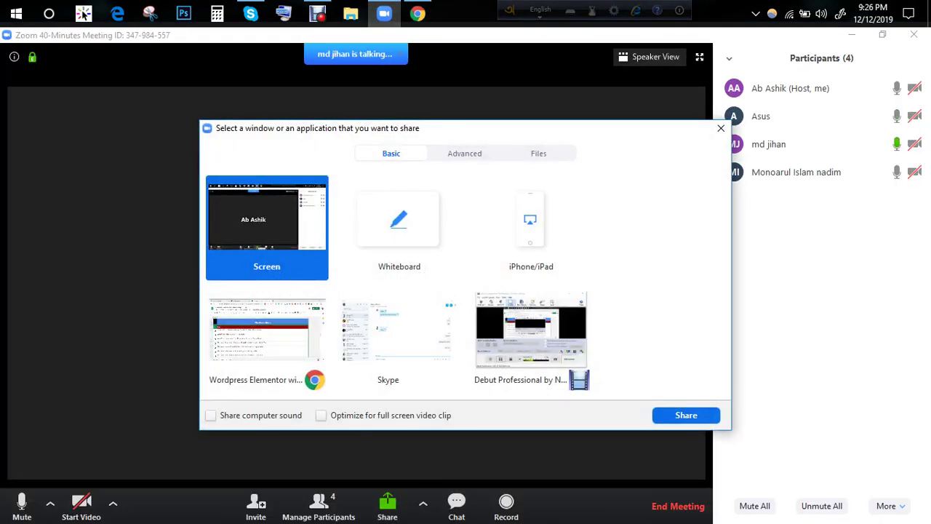
{"action": "left_click", "coordinate": [685, 415]}
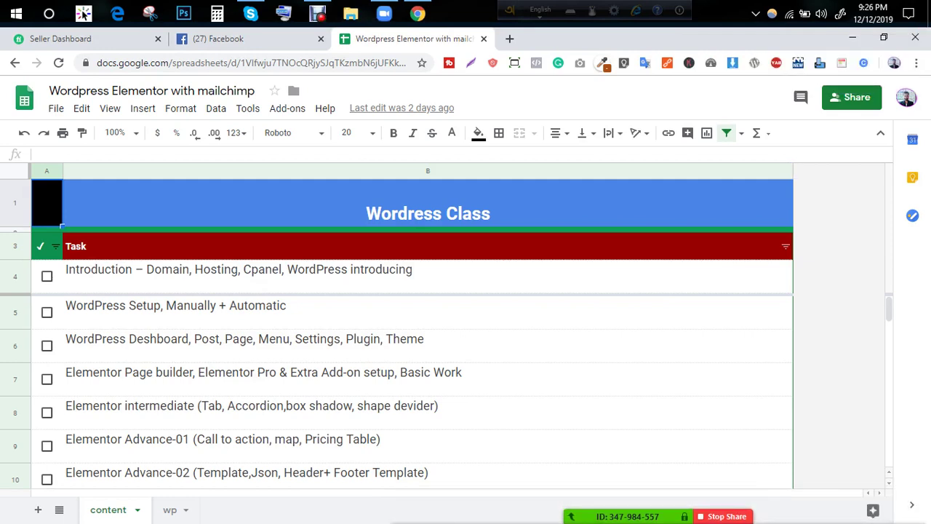
Step: Examine the full list of Wordpress class lessons on the content sheet, then return to its first rows
{"action": "scroll", "coordinate": [426, 391], "scroll_direction": "down", "scroll_amount": 5}
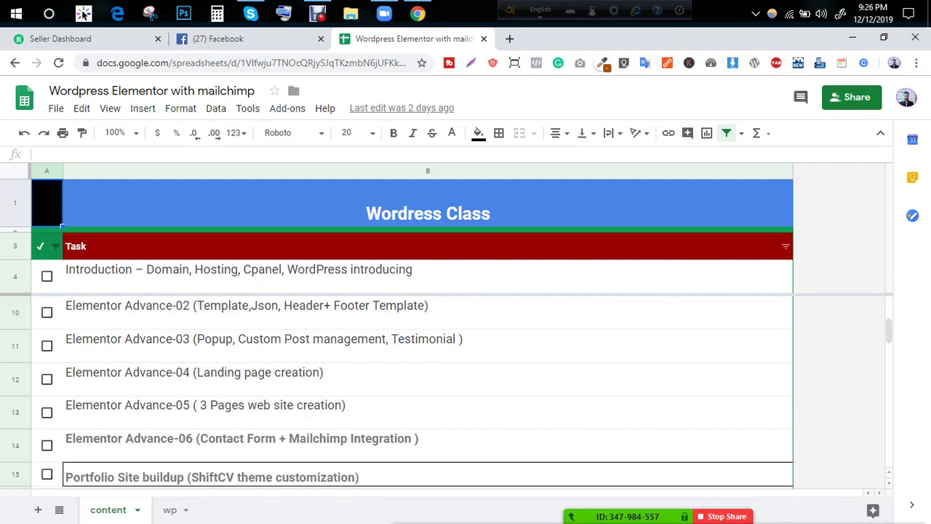
{"action": "scroll", "coordinate": [428, 393], "scroll_direction": "down", "scroll_amount": 4}
{"action": "scroll", "coordinate": [427, 393], "scroll_direction": "up", "scroll_amount": 3}
{"action": "scroll", "coordinate": [428, 393], "scroll_direction": "down", "scroll_amount": 5}
{"action": "scroll", "coordinate": [428, 393], "scroll_direction": "down", "scroll_amount": 10}
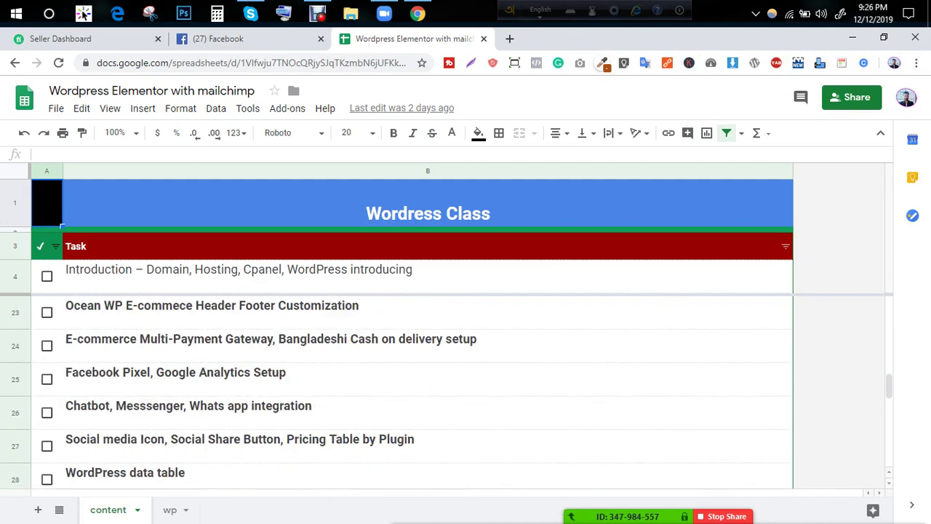
{"action": "scroll", "coordinate": [428, 392], "scroll_direction": "down", "scroll_amount": 3}
{"action": "scroll", "coordinate": [428, 392], "scroll_direction": "up", "scroll_amount": 12}
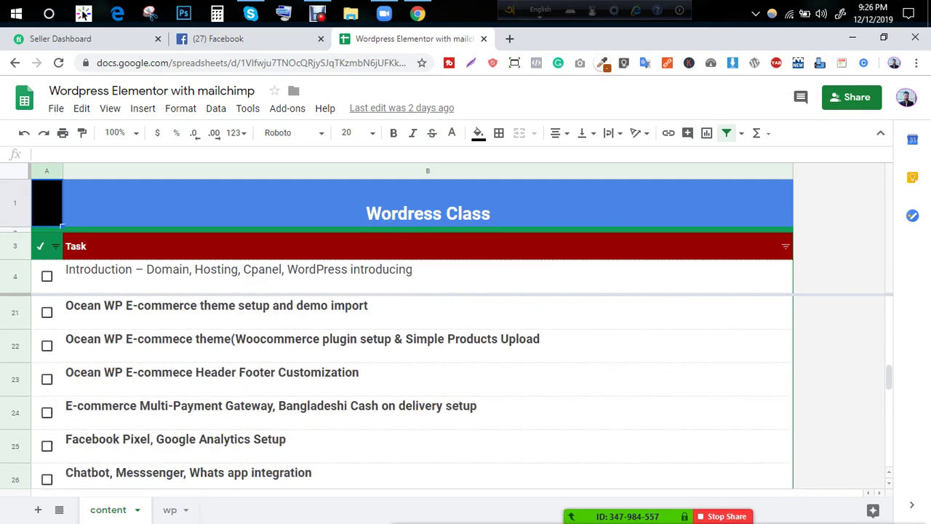
{"action": "scroll", "coordinate": [428, 393], "scroll_direction": "up", "scroll_amount": 4}
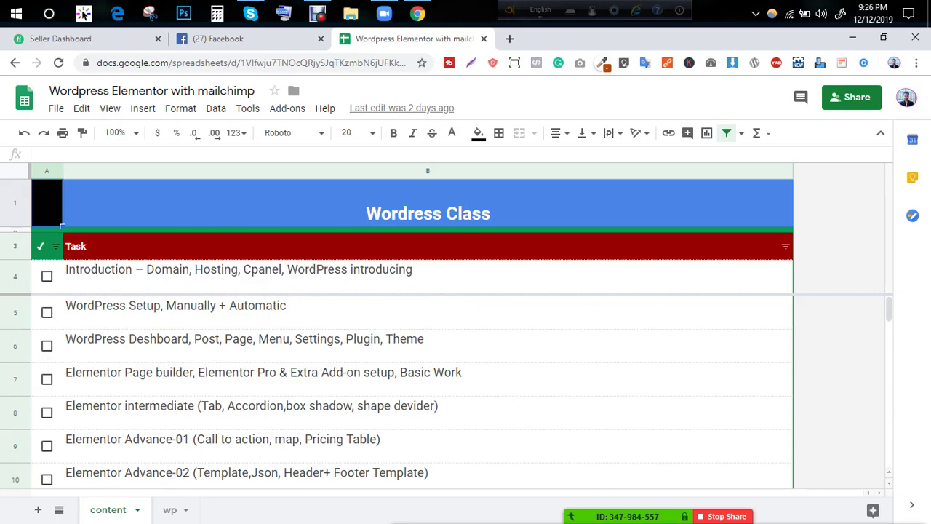
Step: Review the lessons on the content sheet down to Final Exam & Certificate, then return to the first rows
{"action": "scroll", "coordinate": [427, 392], "scroll_direction": "down", "scroll_amount": 10}
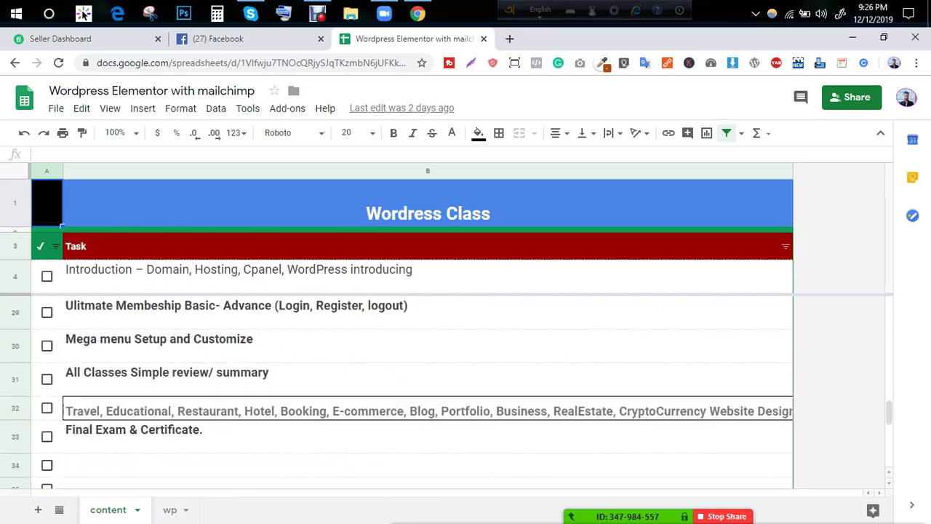
{"action": "scroll", "coordinate": [428, 393], "scroll_direction": "up", "scroll_amount": 6}
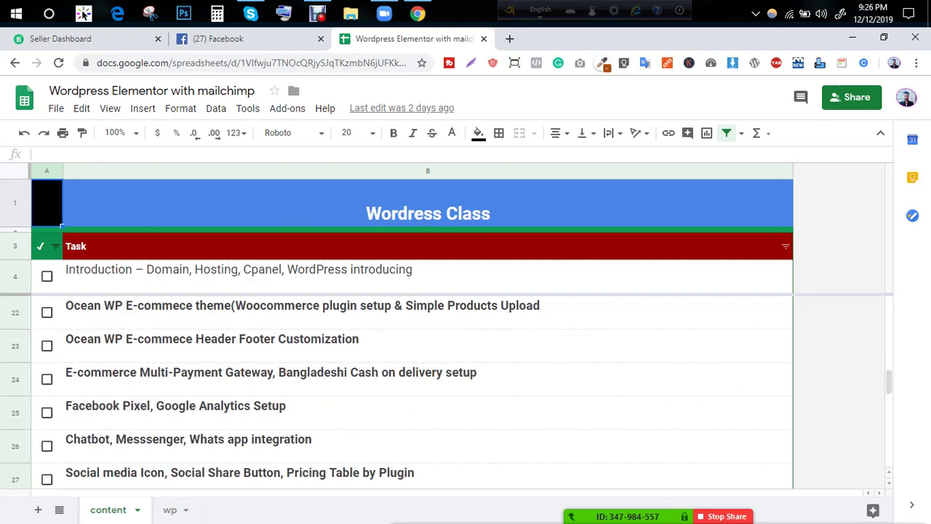
{"action": "scroll", "coordinate": [427, 393], "scroll_direction": "up", "scroll_amount": 4}
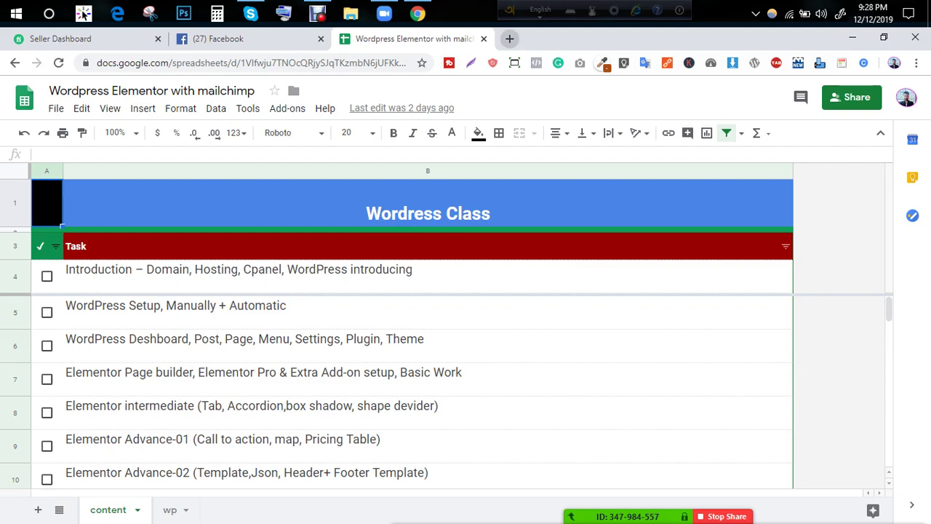
Step: Open namecheap.com in a new tab and go to the account dashboard
{"action": "key", "text": "ctrl+t"}
{"action": "type", "text": "name"}
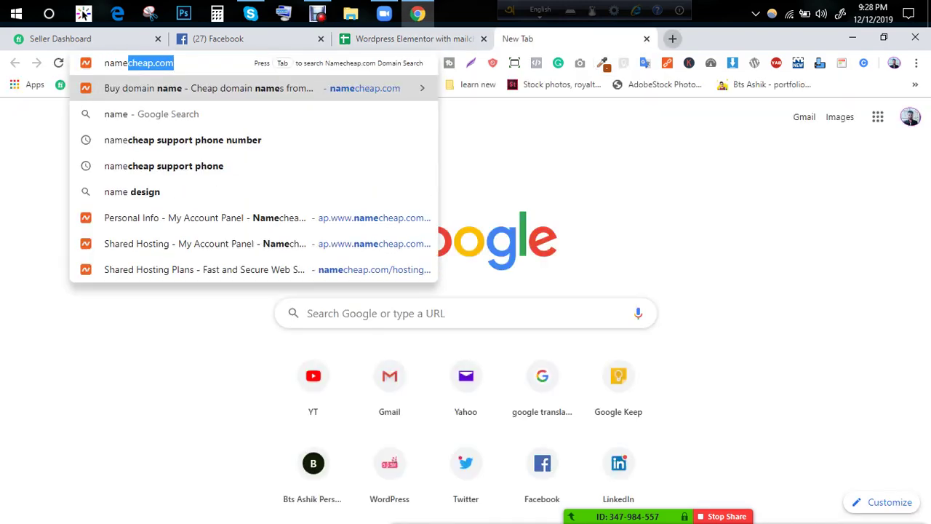
{"action": "key", "text": "Return"}
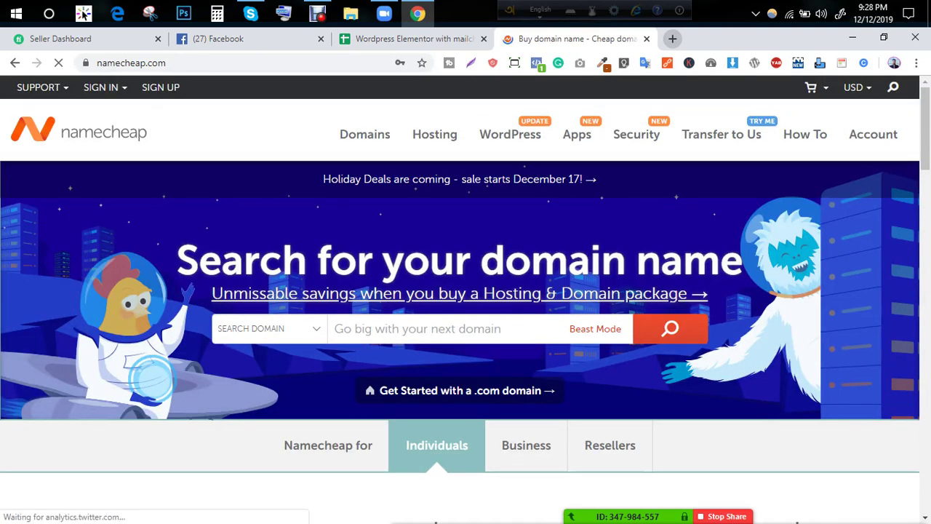
{"action": "mouse_move", "coordinate": [873, 134]}
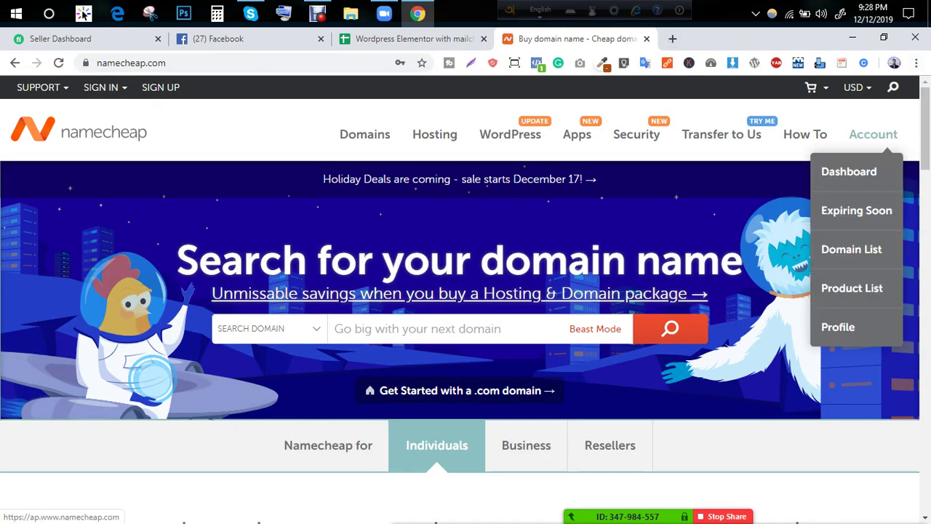
{"action": "left_click", "coordinate": [849, 172]}
{"action": "left_click", "coordinate": [849, 171]}
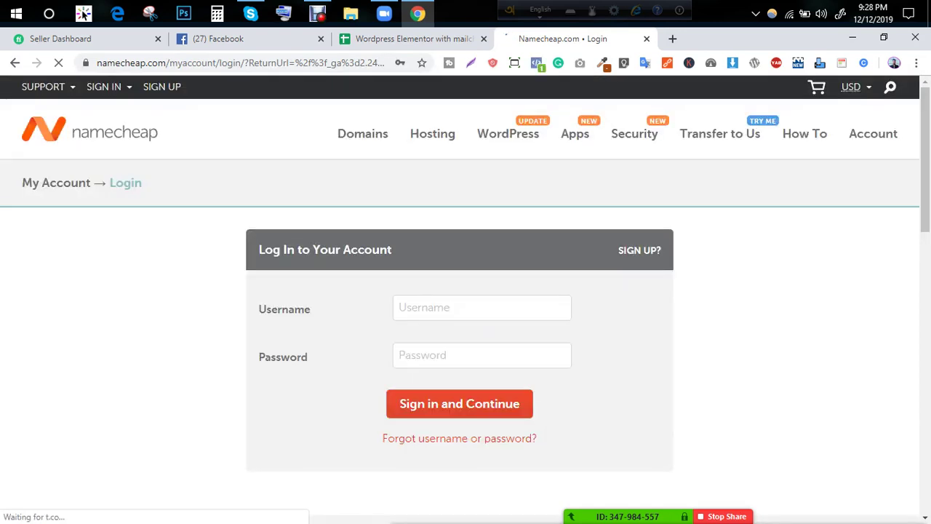
Step: Try to sign in to the Namecheap account with the saved username and the account password
{"action": "left_click", "coordinate": [482, 307]}
{"action": "key", "text": "Tab"}
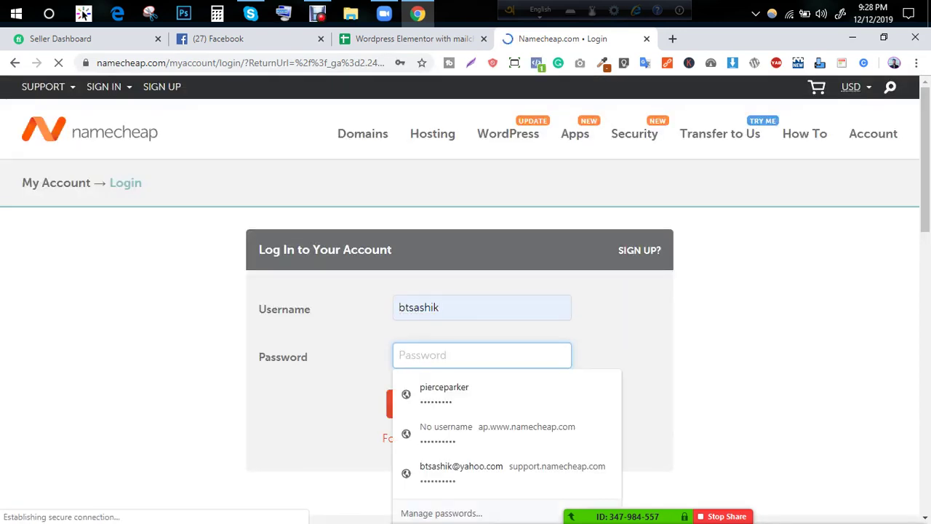
{"action": "type", "text": "•••"}
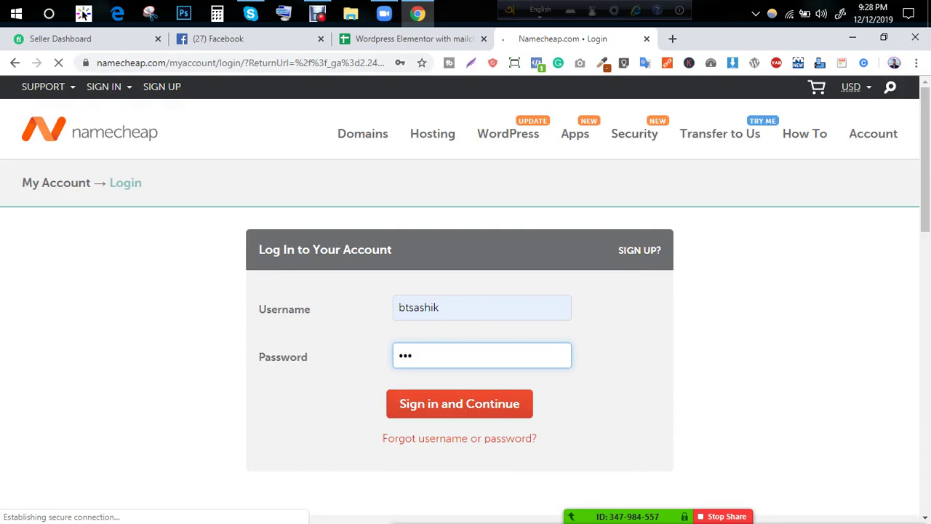
{"action": "type", "text": "••••••••"}
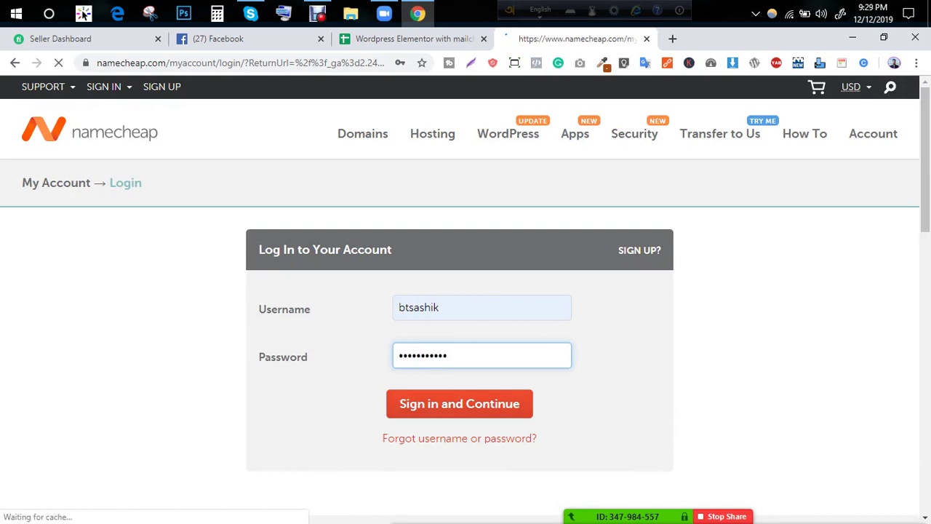
{"action": "key", "text": "Return"}
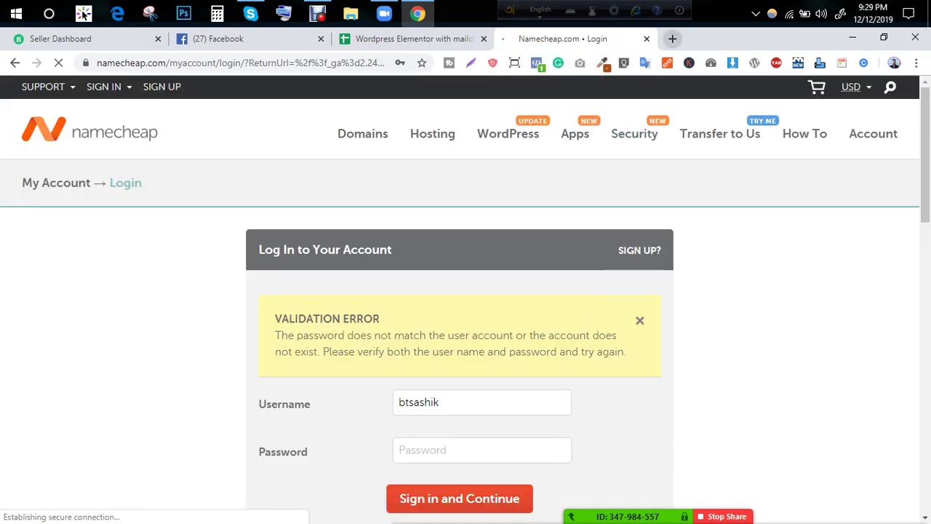
Step: Open godaddy.com in a new tab and view the beginning of its home page with the domain search
{"action": "key", "text": "ctrl+t"}
{"action": "type", "text": "goo"}
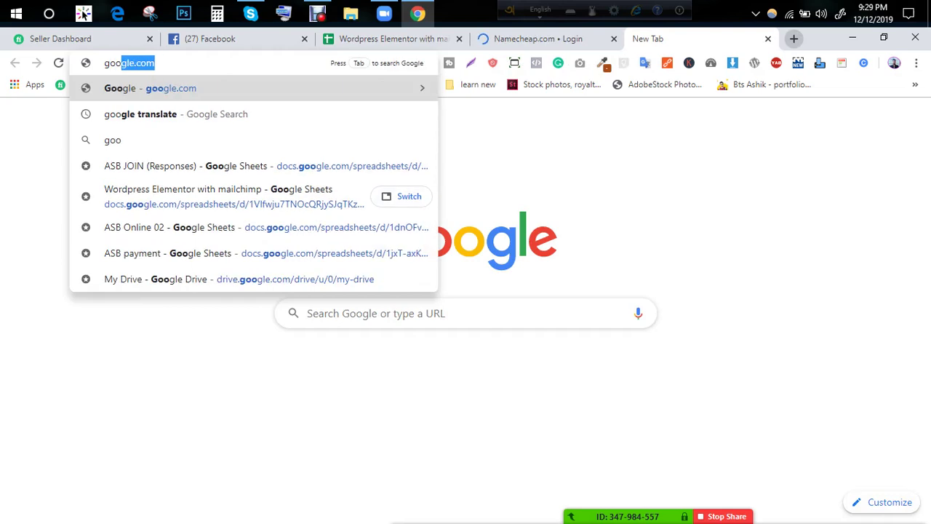
{"action": "key", "text": "BackSpace"}
{"action": "key", "text": "BackSpace"}
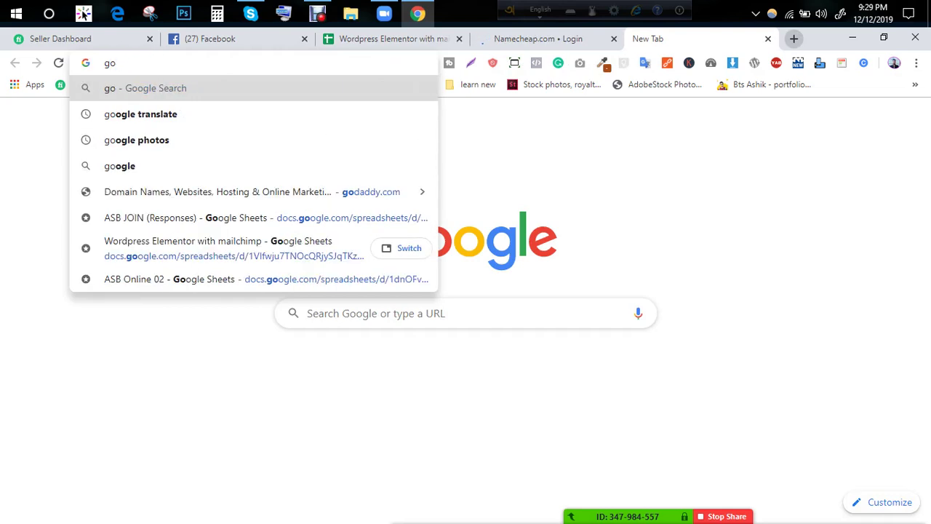
{"action": "key", "text": "Down"}
{"action": "key", "text": "Down"}
{"action": "key", "text": "Down"}
{"action": "key", "text": "Down"}
{"action": "key", "text": "Return"}
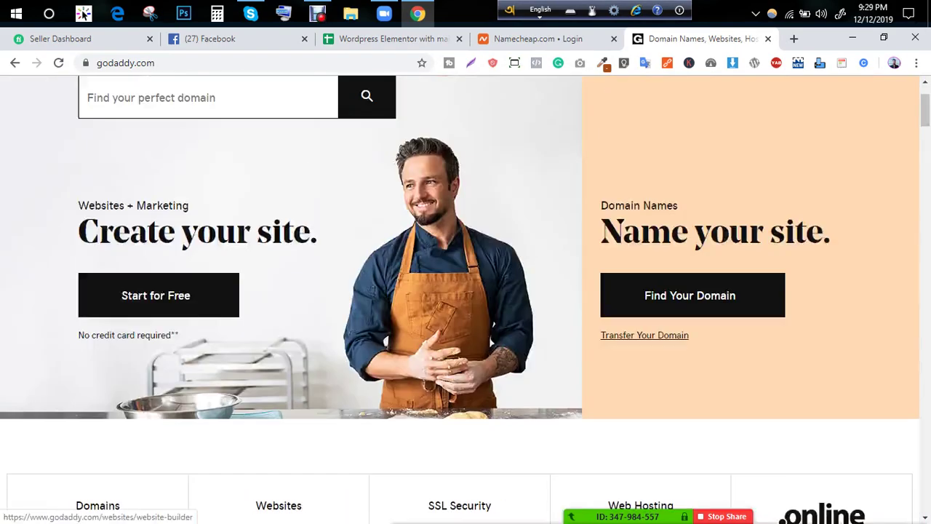
{"action": "scroll", "coordinate": [459, 294], "scroll_direction": "up", "scroll_amount": 4}
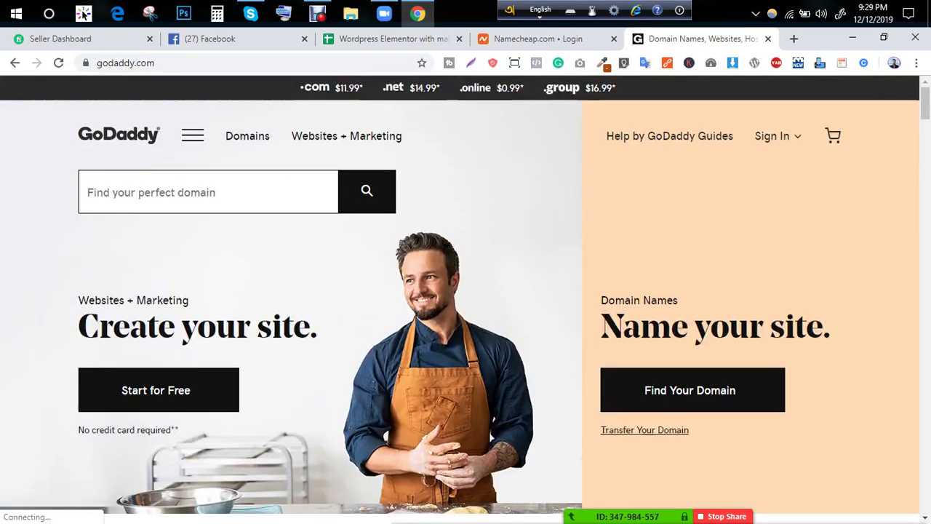
Step: Dismiss the validation error on the Namecheap login page and close the Namecheap and GoDaddy tabs
{"action": "left_click", "coordinate": [547, 39]}
{"action": "scroll", "coordinate": [460, 298], "scroll_direction": "down", "scroll_amount": 1}
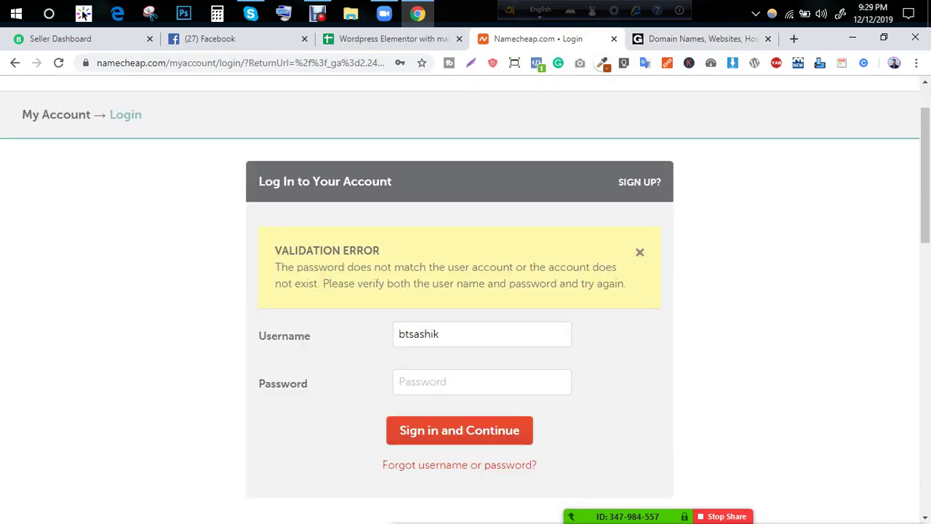
{"action": "left_click", "coordinate": [641, 251]}
{"action": "scroll", "coordinate": [459, 298], "scroll_direction": "up", "scroll_amount": 1}
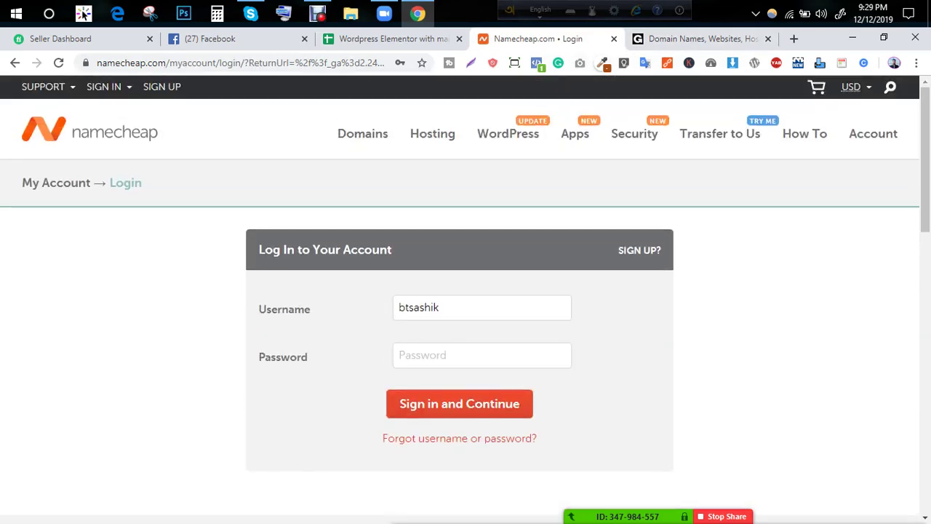
{"action": "key", "text": "ctrl+w"}
{"action": "key", "text": "ctrl+w"}
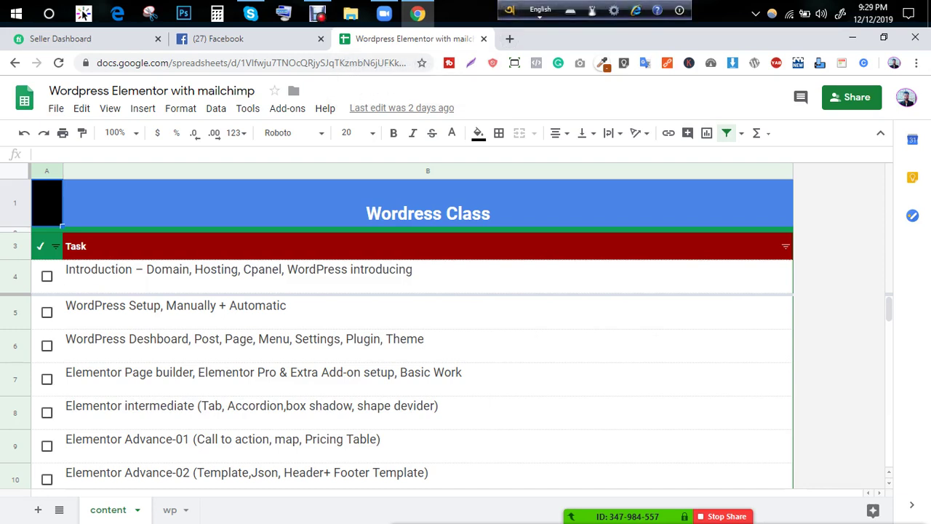
Step: Mark the Introduction lesson in row 4 as done, dismiss the Facebook notification and select row 4
{"action": "left_click", "coordinate": [46, 275]}
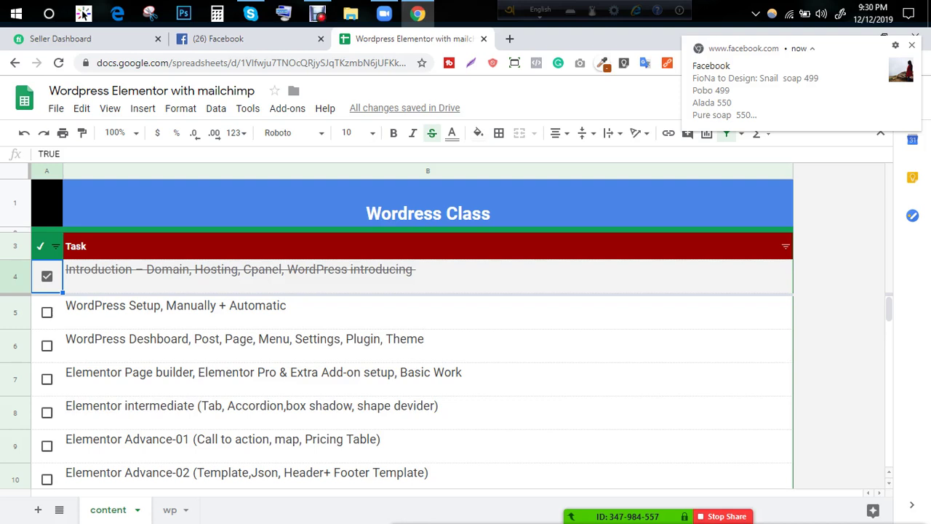
{"action": "left_click", "coordinate": [911, 45]}
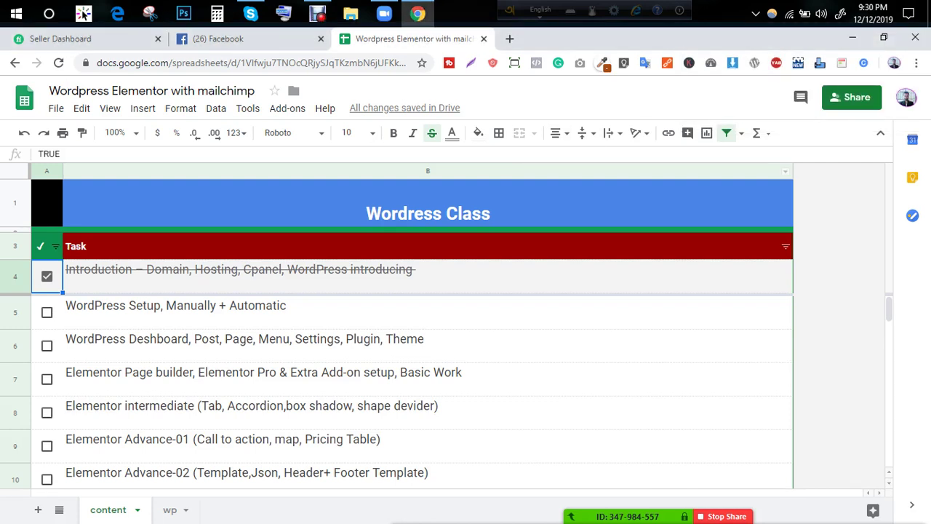
{"action": "left_click", "coordinate": [428, 312]}
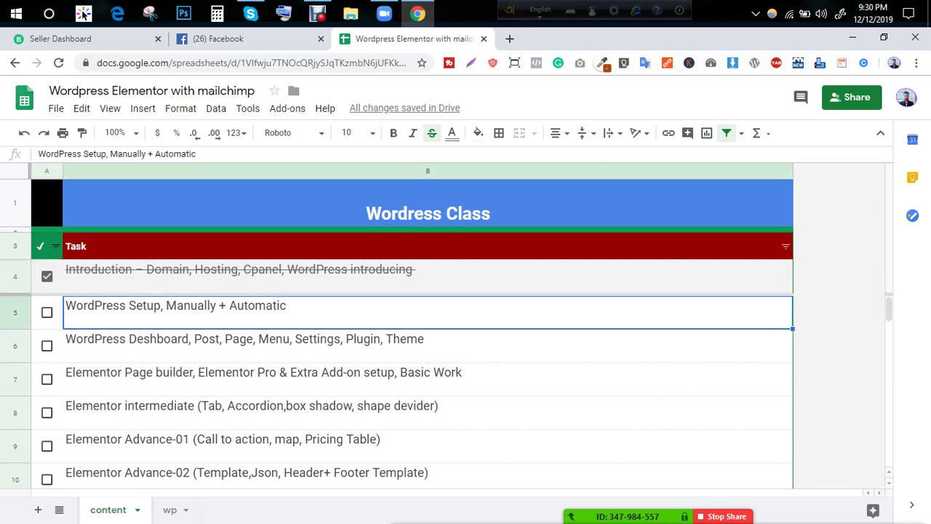
{"action": "left_click", "coordinate": [15, 277]}
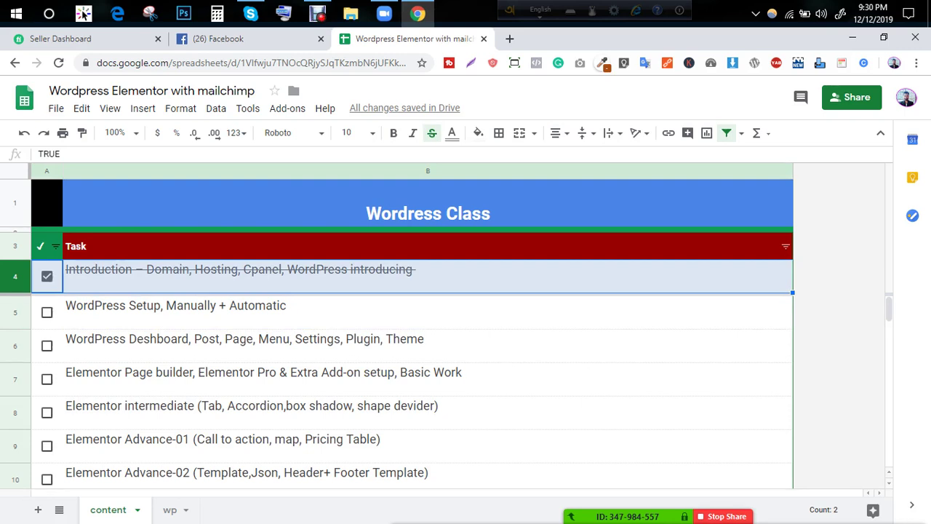
Step: Open the WordPress Setup, Manually + Automatic lesson cell in row 5 for editing
{"action": "left_click", "coordinate": [197, 311]}
{"action": "double_click", "coordinate": [196, 305]}
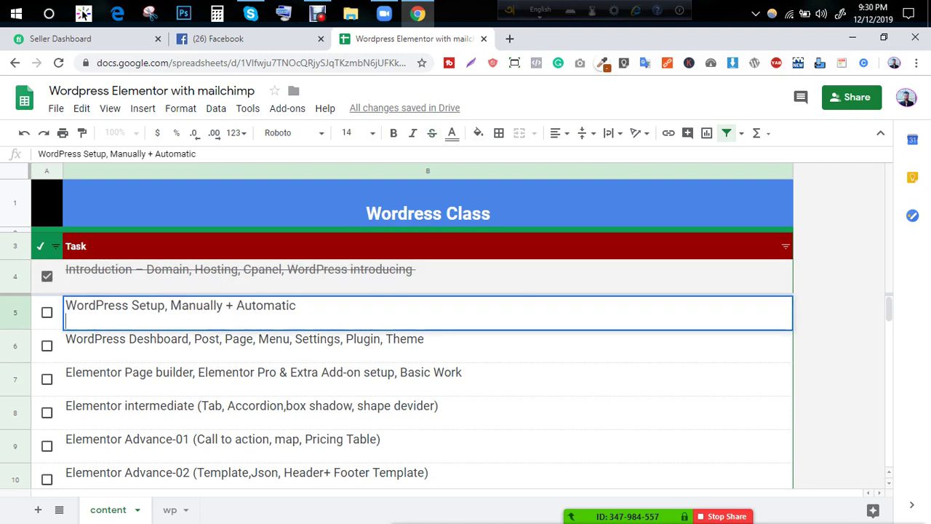
{"action": "double_click", "coordinate": [196, 305]}
{"action": "left_click", "coordinate": [296, 305]}
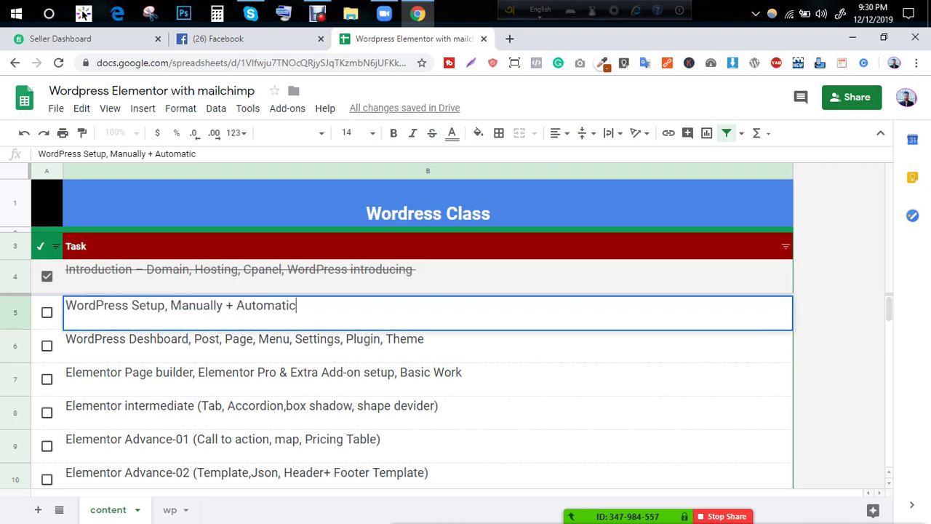
Step: Open wordpress.com in a new tab
{"action": "left_click", "coordinate": [509, 38]}
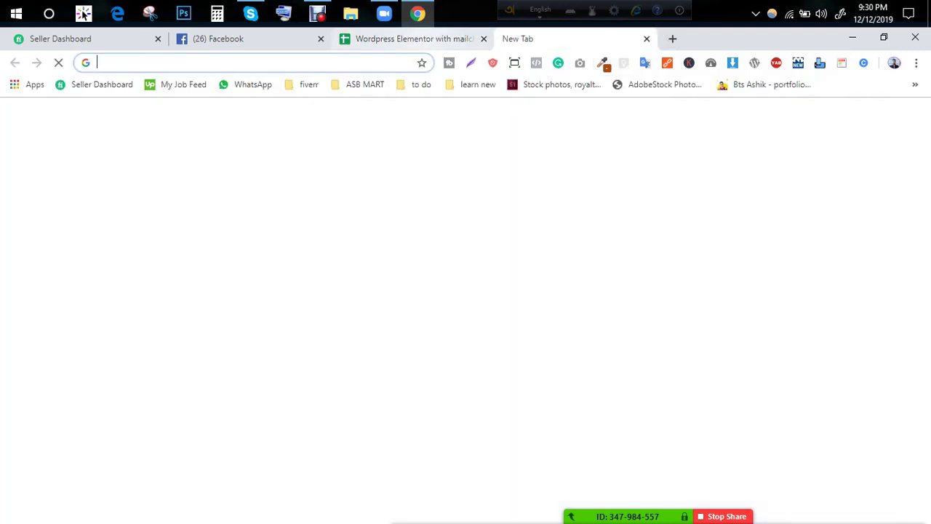
{"action": "type", "text": "wordpress.com"}
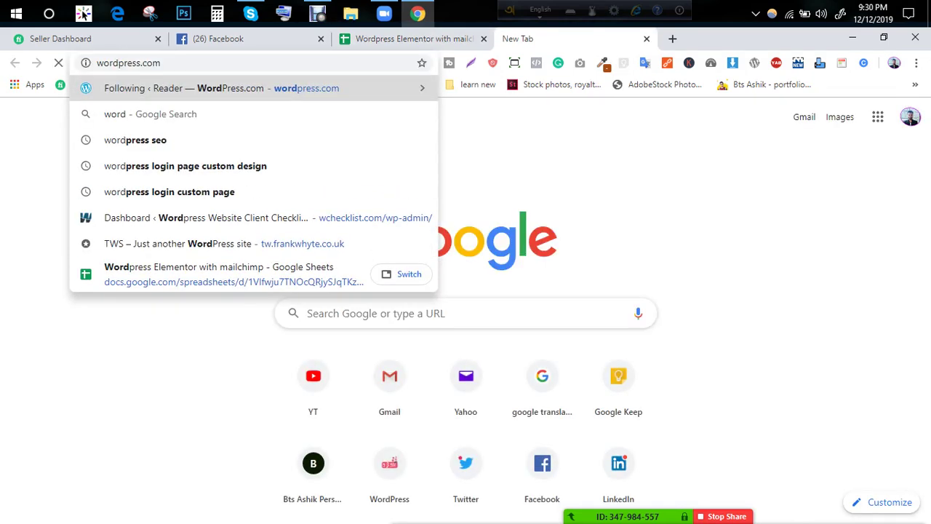
{"action": "key", "text": "Return"}
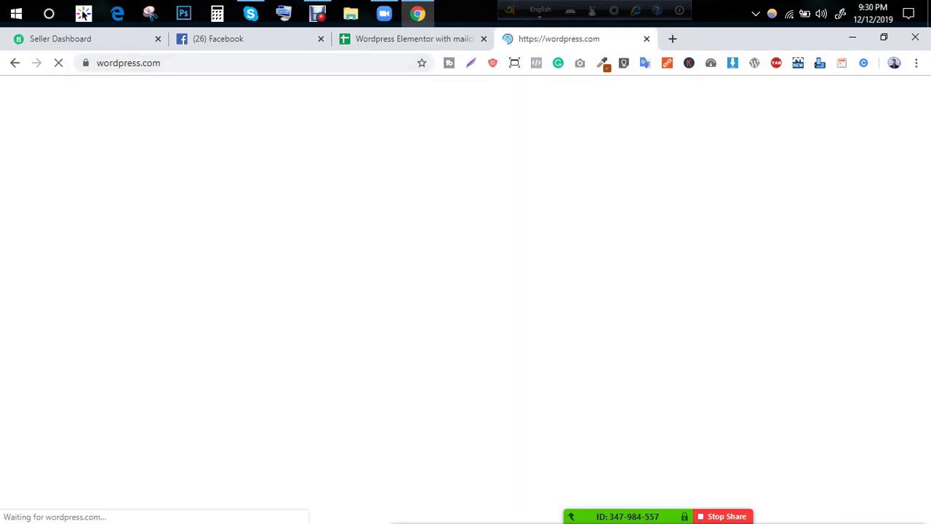
Step: Open wordpress.org in another new tab
{"action": "left_click", "coordinate": [672, 39]}
{"action": "type", "text": "wordpress.com"}
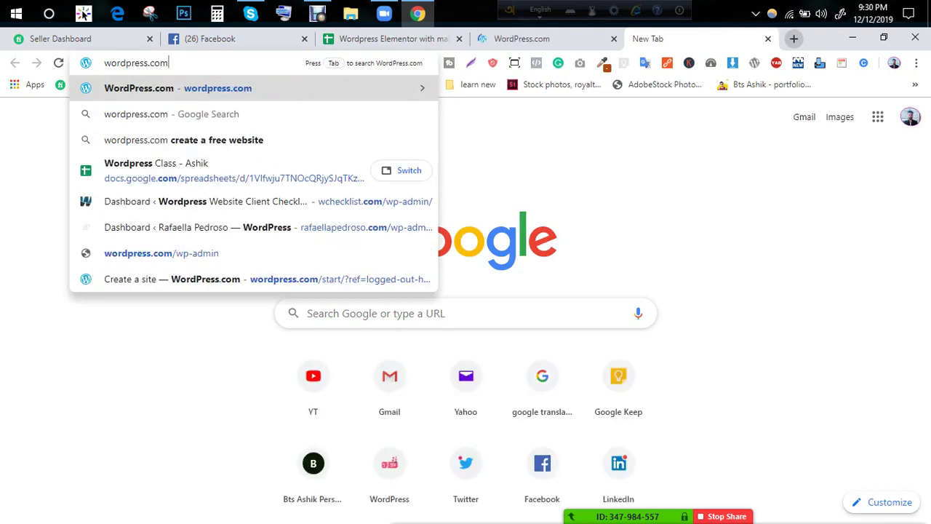
{"action": "key", "text": "BackSpace"}
{"action": "key", "text": "BackSpace"}
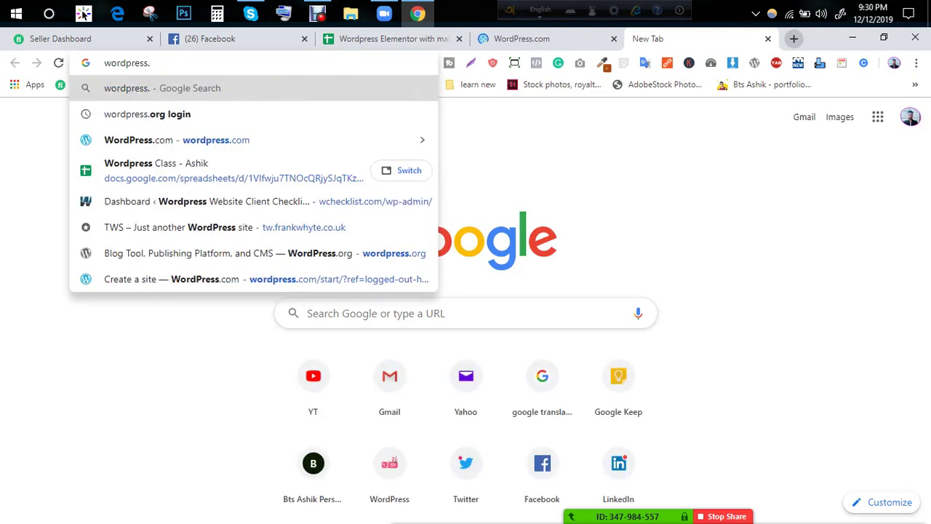
{"action": "type", "text": "org"}
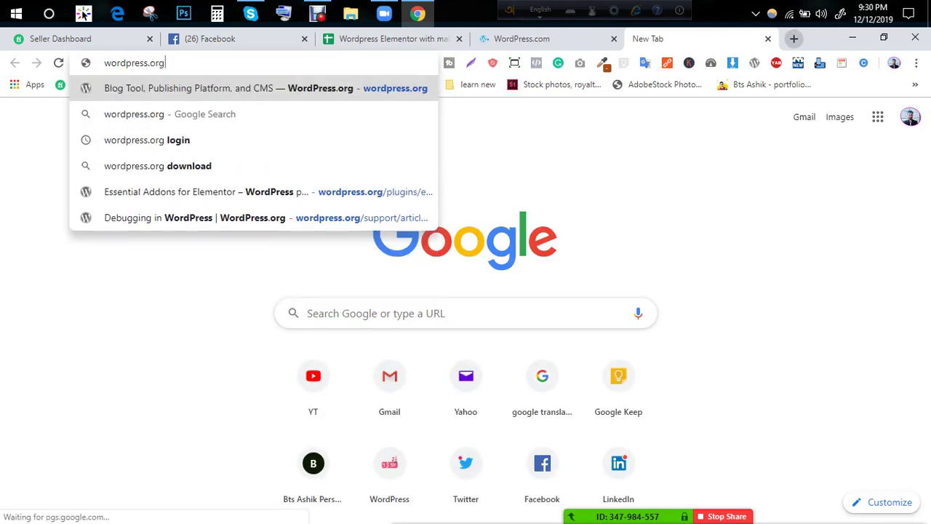
{"action": "key", "text": "Return"}
Step: Dismiss the recommendation survey on the WordPress.com Reader page and return to the WordPress.org tab
{"action": "key", "text": "ctrl+shift+Tab"}
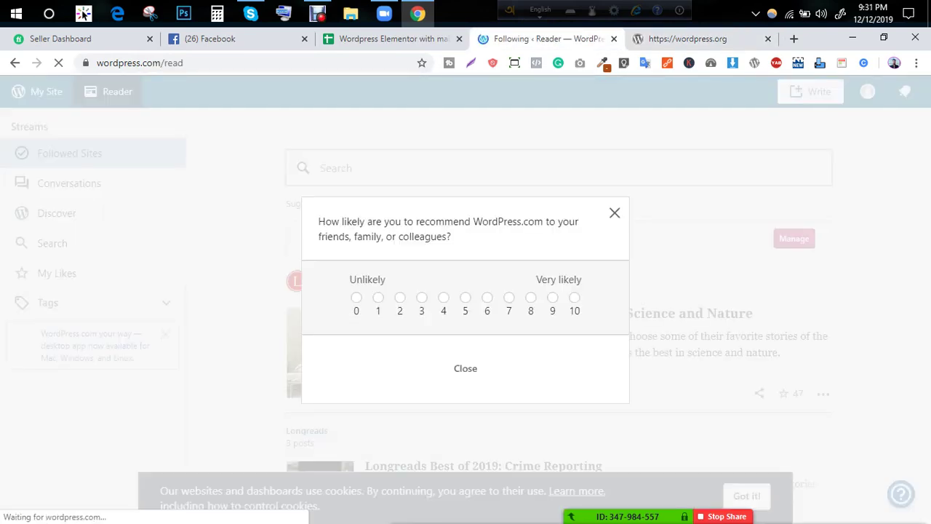
{"action": "key", "text": "Escape"}
{"action": "key", "text": "ctrl+Tab"}
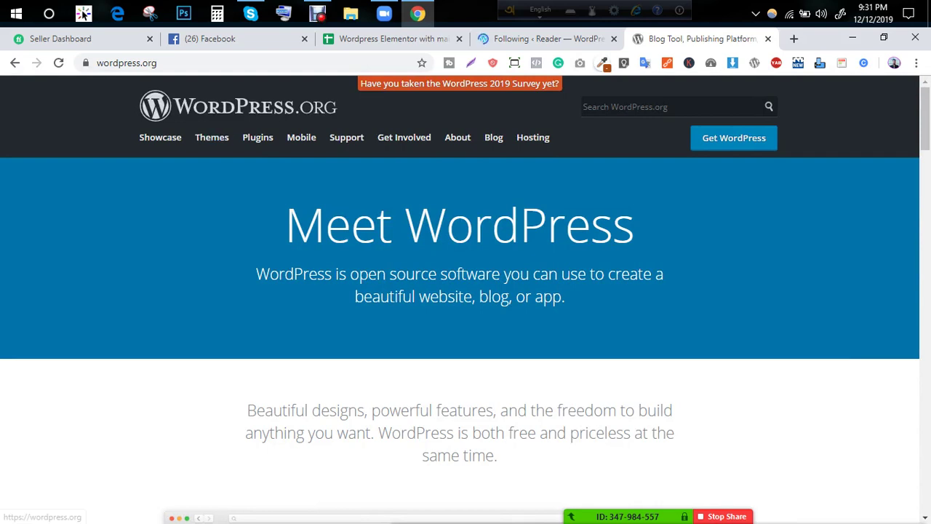
Step: Open the Get WordPress download page, dismiss the Facebook notification and view the WordPress 5.3 download section
{"action": "left_click", "coordinate": [734, 139]}
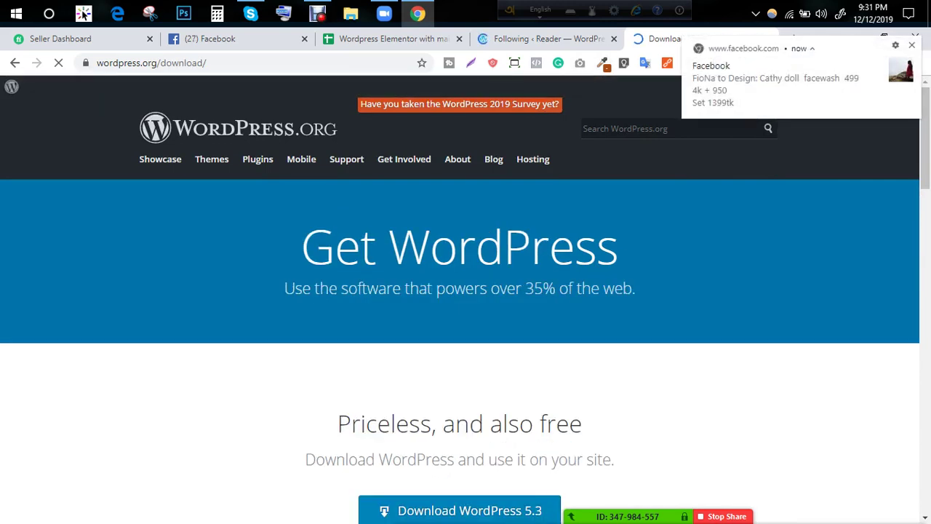
{"action": "left_click", "coordinate": [912, 45]}
{"action": "scroll", "coordinate": [466, 291], "scroll_direction": "down", "scroll_amount": 3}
{"action": "scroll", "coordinate": [465, 291], "scroll_direction": "up", "scroll_amount": 1}
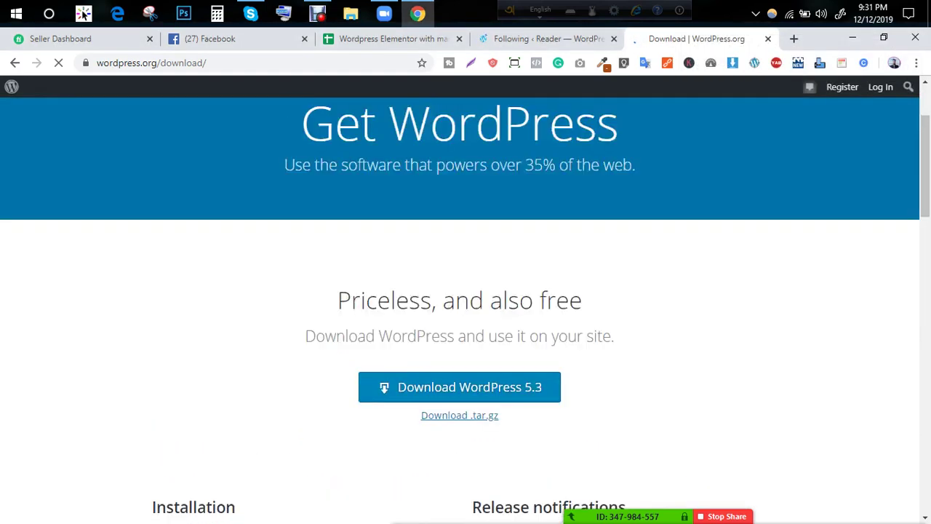
{"action": "scroll", "coordinate": [465, 291], "scroll_direction": "up", "scroll_amount": 2}
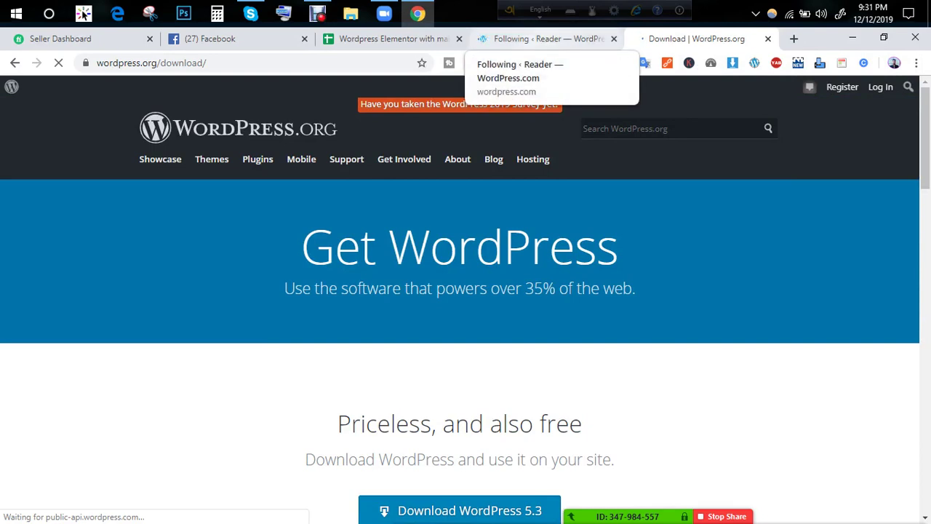
Step: Revisit the WordPress.com Reader and WordPress.org download pages, and open asbmart.xyz/cpanel in a new tab
{"action": "left_click", "coordinate": [567, 39]}
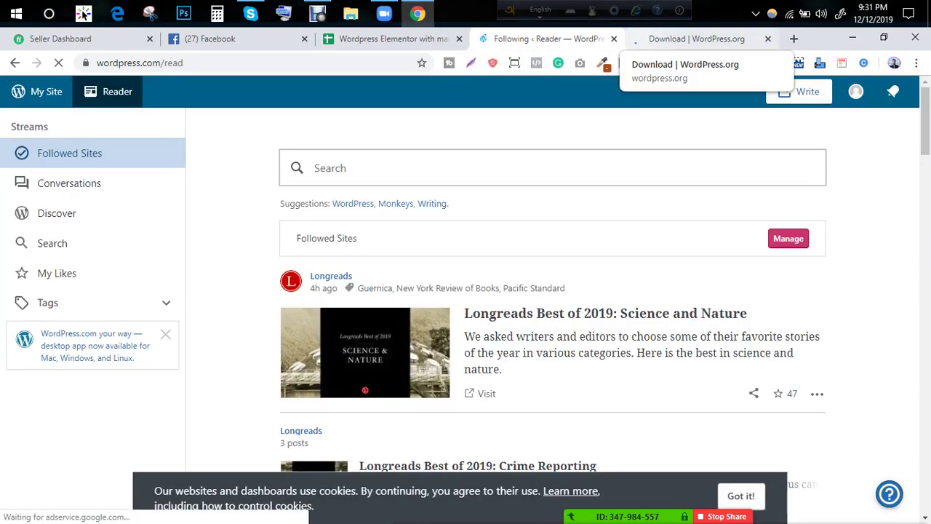
{"action": "left_click", "coordinate": [691, 39]}
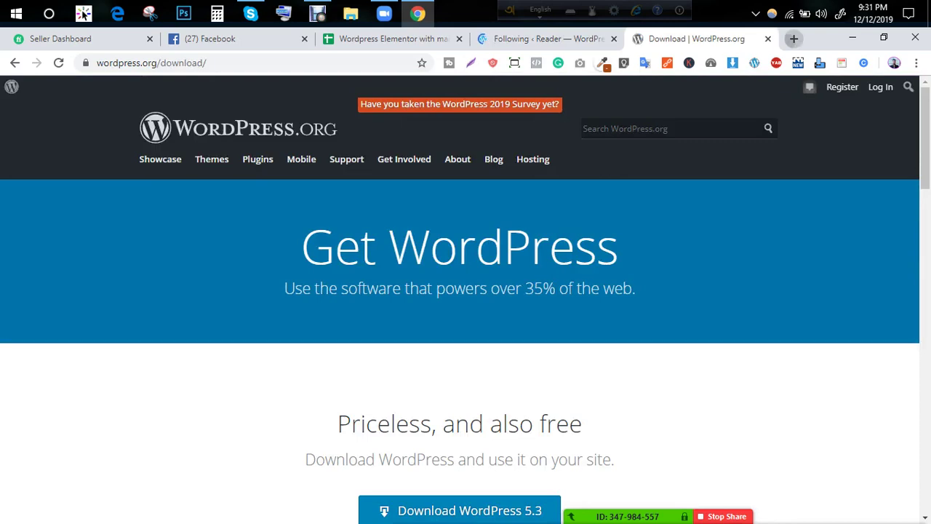
{"action": "key", "text": "ctrl+t"}
{"action": "type", "text": "asbmart.xyz/"}
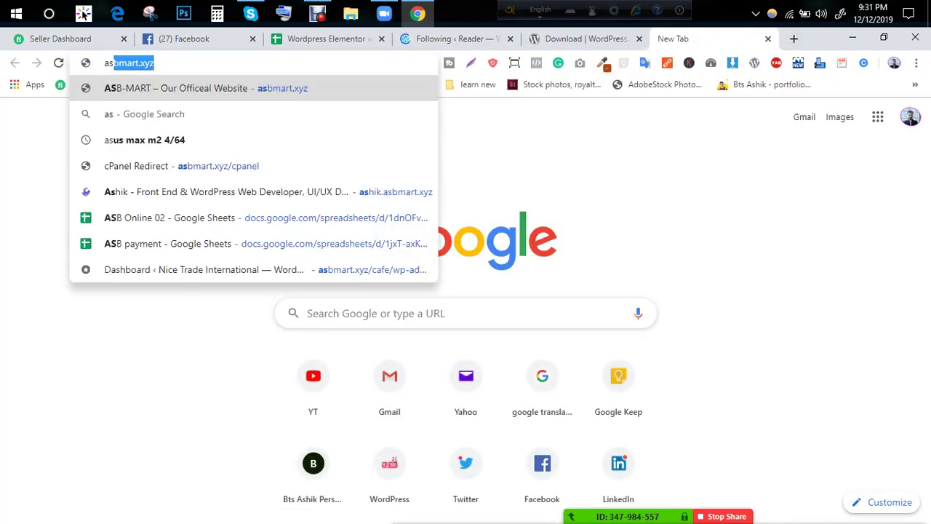
{"action": "type", "text": "cpa"}
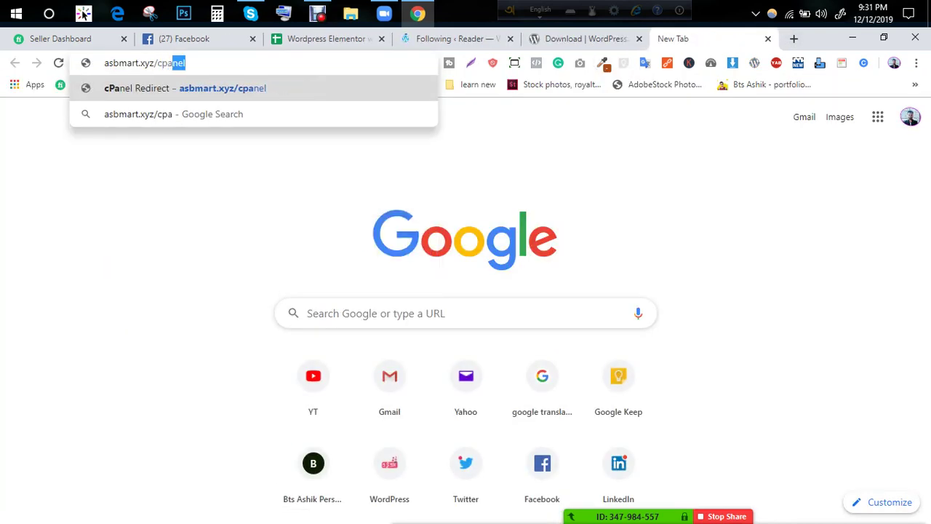
{"action": "key", "text": "Return"}
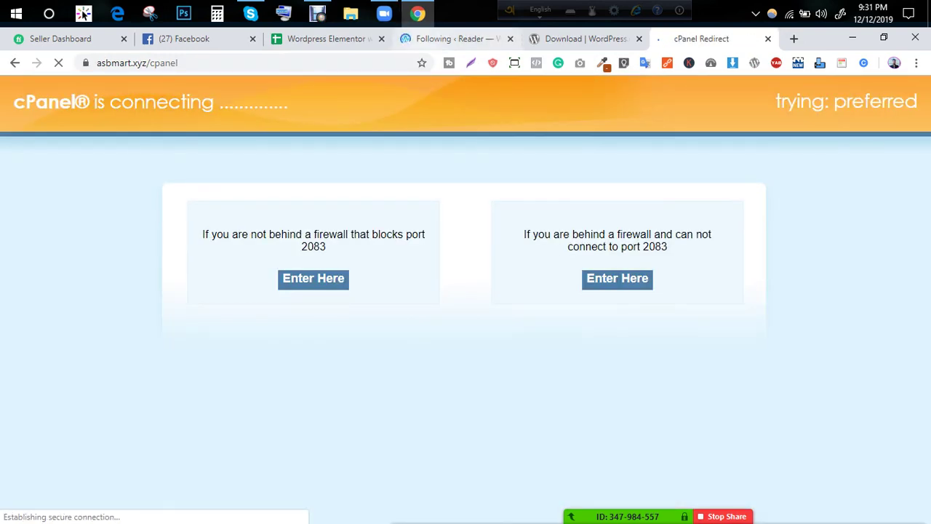
Step: Dismiss the Facebook notification on the WordPress.com Reader page and open the Plugins page on WordPress.org
{"action": "left_click", "coordinate": [455, 38]}
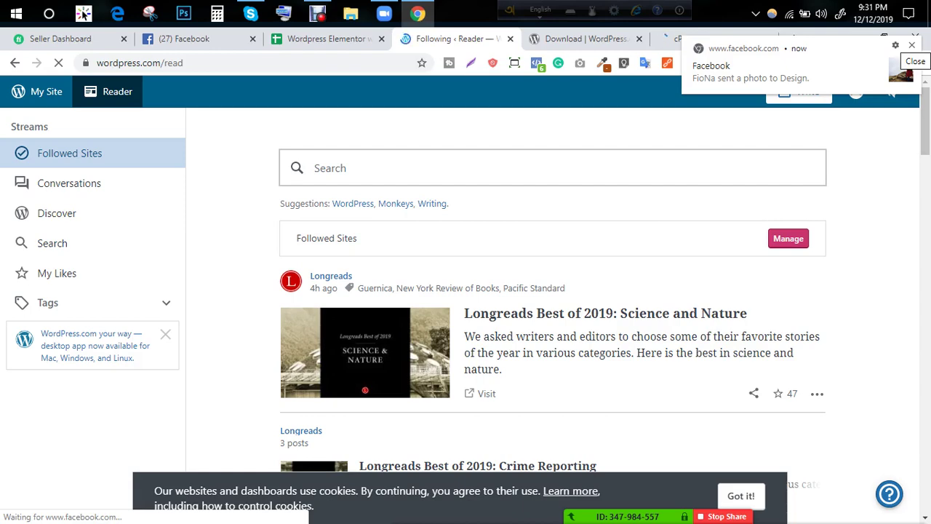
{"action": "left_click", "coordinate": [911, 45]}
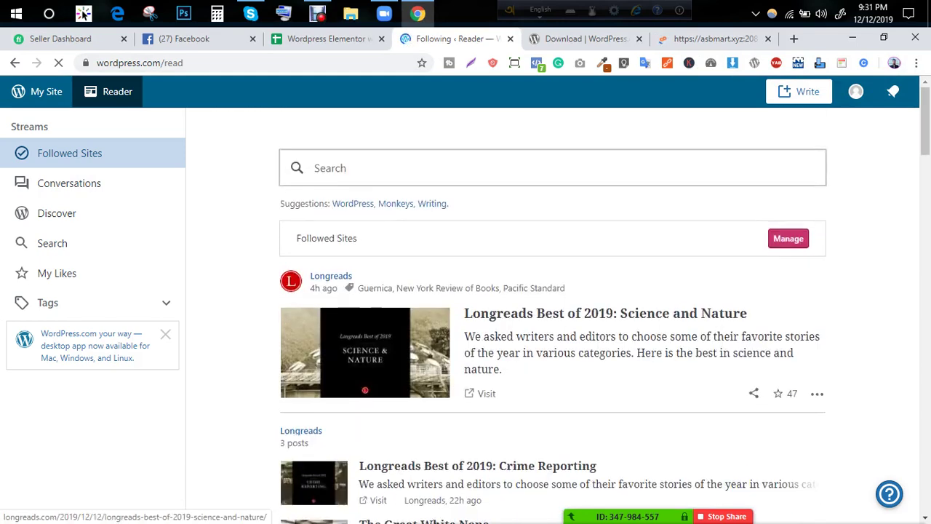
{"action": "key", "text": "ctrl+l"}
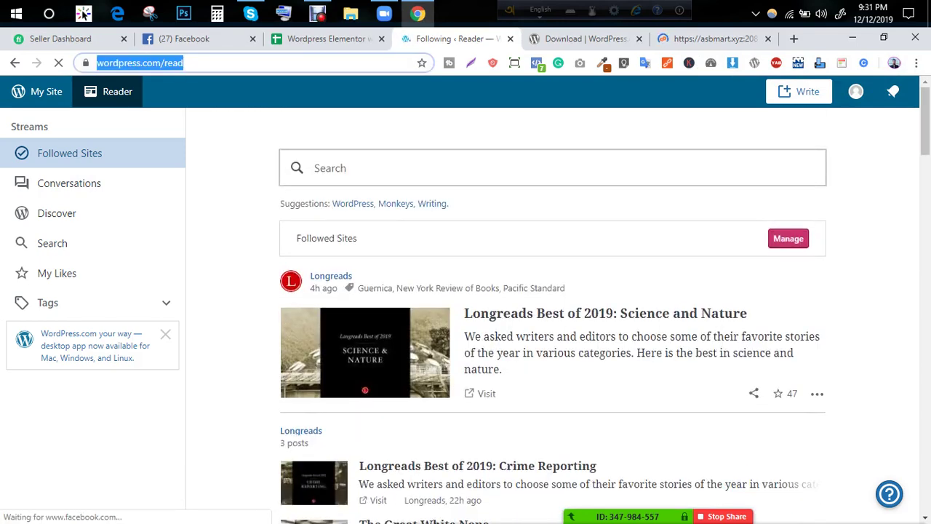
{"action": "key", "text": "ctrl+Tab"}
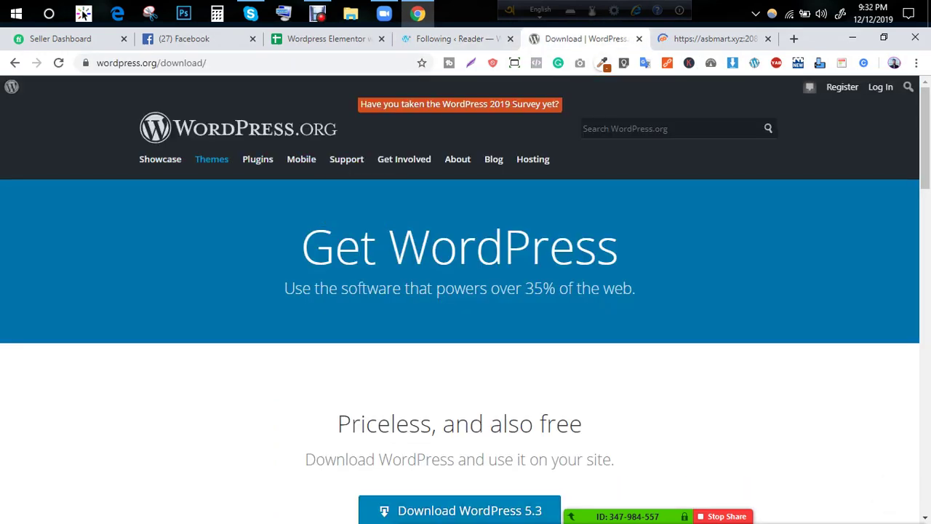
{"action": "left_click", "coordinate": [257, 158]}
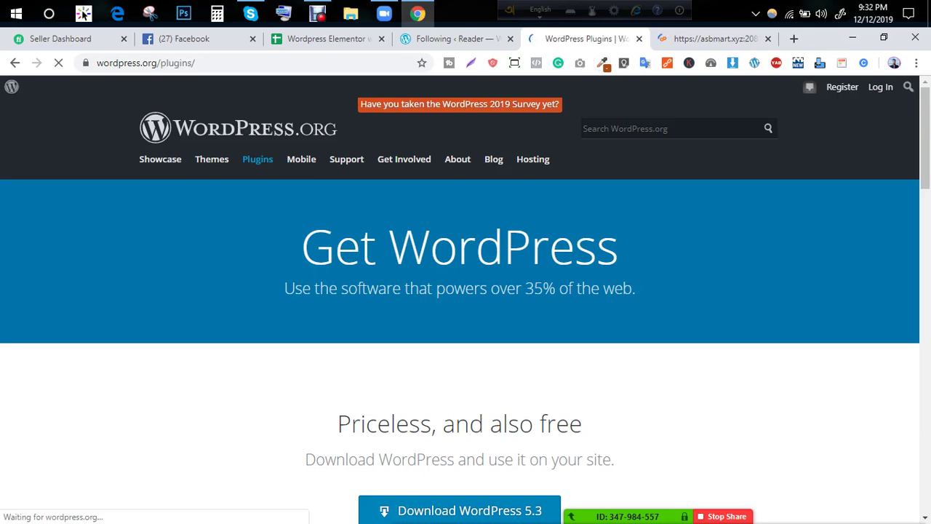
Step: Close the WordPress.com, WordPress.org and Facebook tabs, keeping the course outline spreadsheet open
{"action": "left_click", "coordinate": [455, 39]}
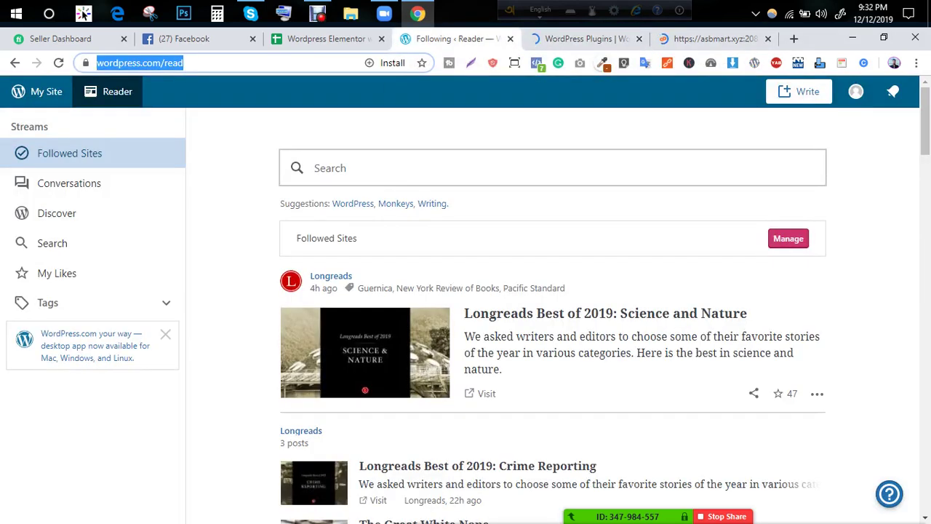
{"action": "key", "text": "ctrl+w"}
{"action": "key", "text": "ctrl+w"}
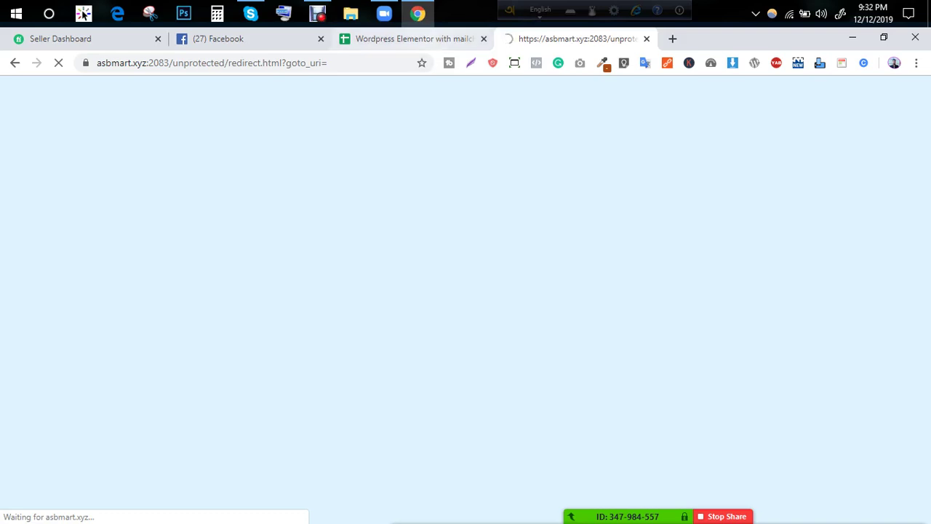
{"action": "left_click", "coordinate": [406, 38]}
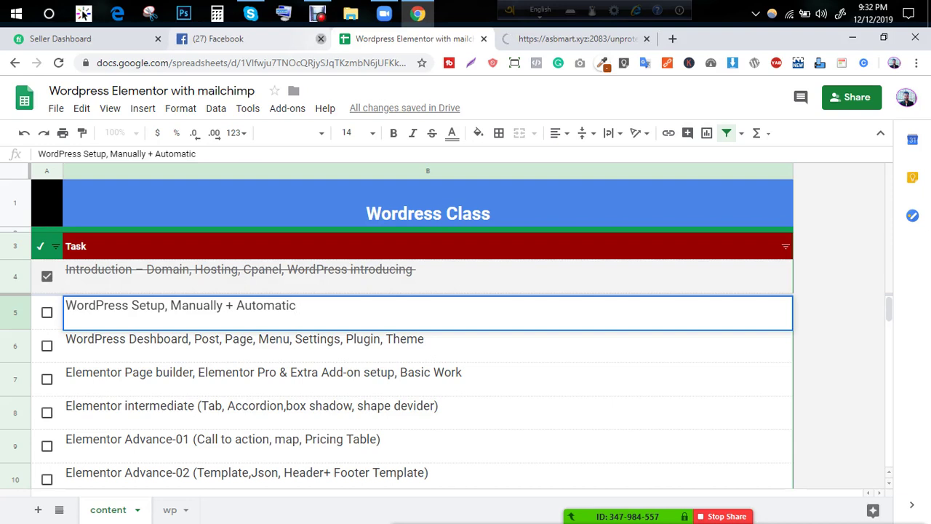
{"action": "left_click", "coordinate": [321, 38]}
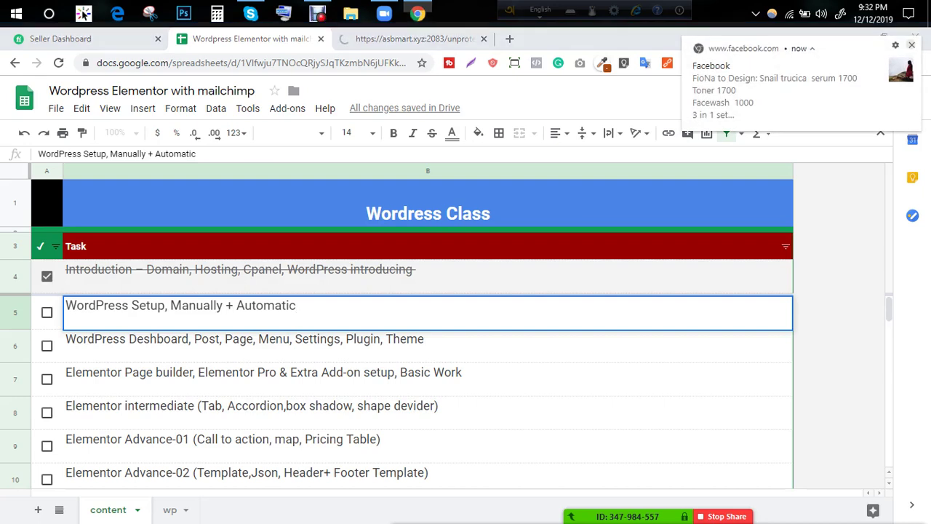
Step: Open asbmart.xyz/cpanel in another new tab and log in to cPanel with the saved credentials
{"action": "key", "text": "ctrl+Tab"}
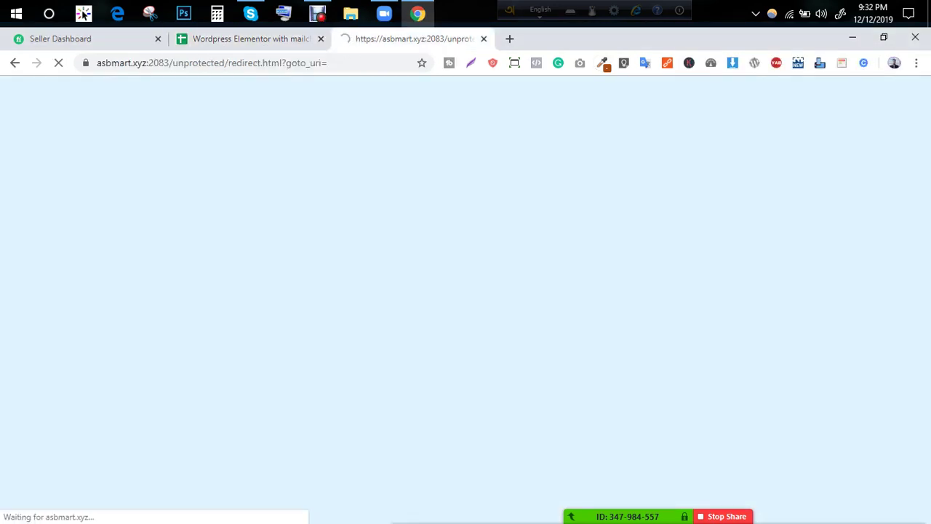
{"action": "key", "text": "ctrl+l"}
{"action": "key", "text": "ctrl+t"}
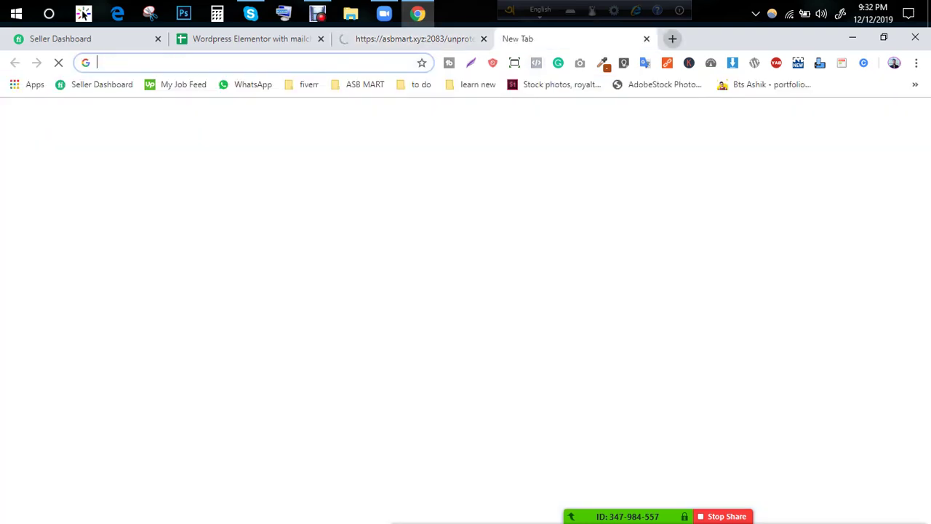
{"action": "type", "text": "asbmart.xyz/cpa"}
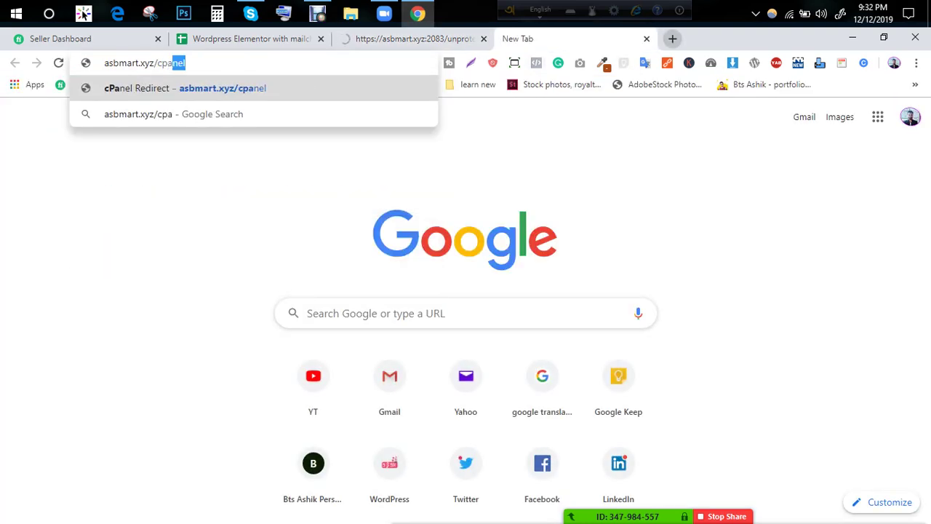
{"action": "key", "text": "Return"}
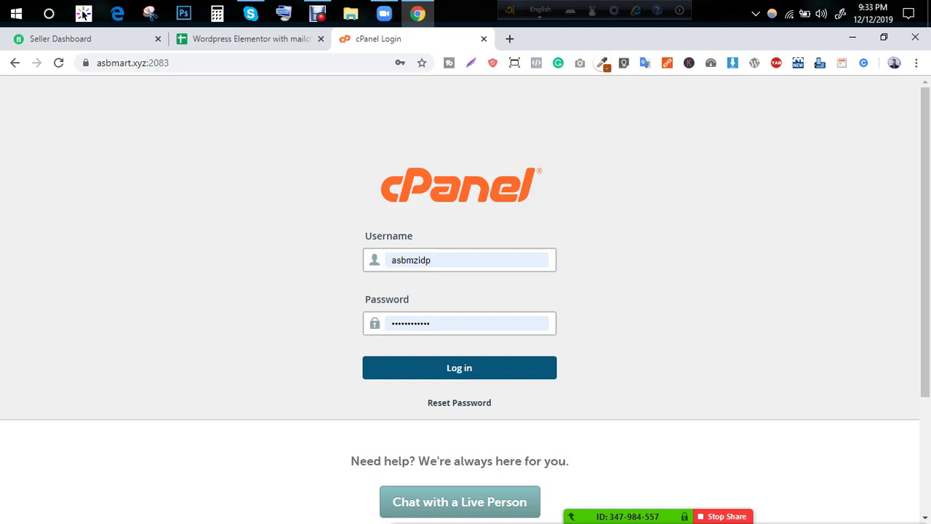
{"action": "key", "text": "Return"}
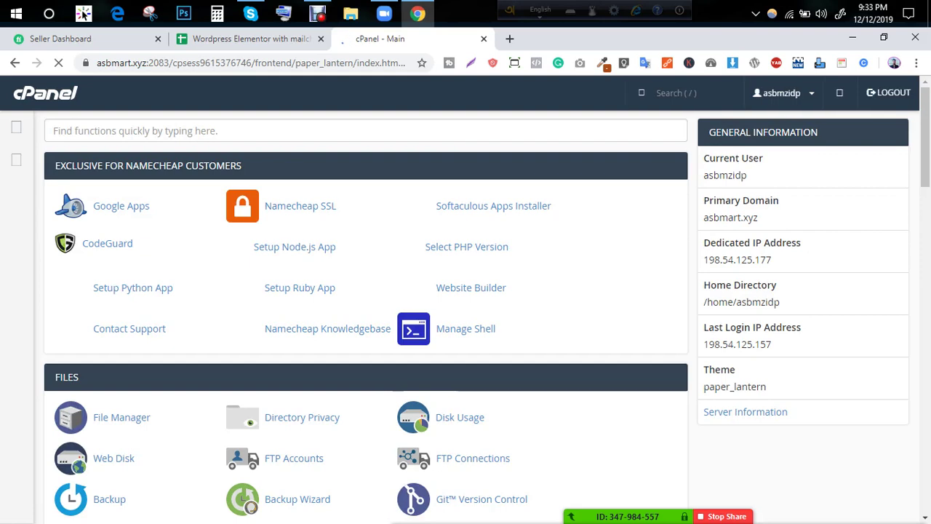
Step: Examine the Namecheap tools, Files, Databases and Domains sections on the cPanel home page
{"action": "scroll", "coordinate": [121, 417], "scroll_direction": "down", "scroll_amount": 1}
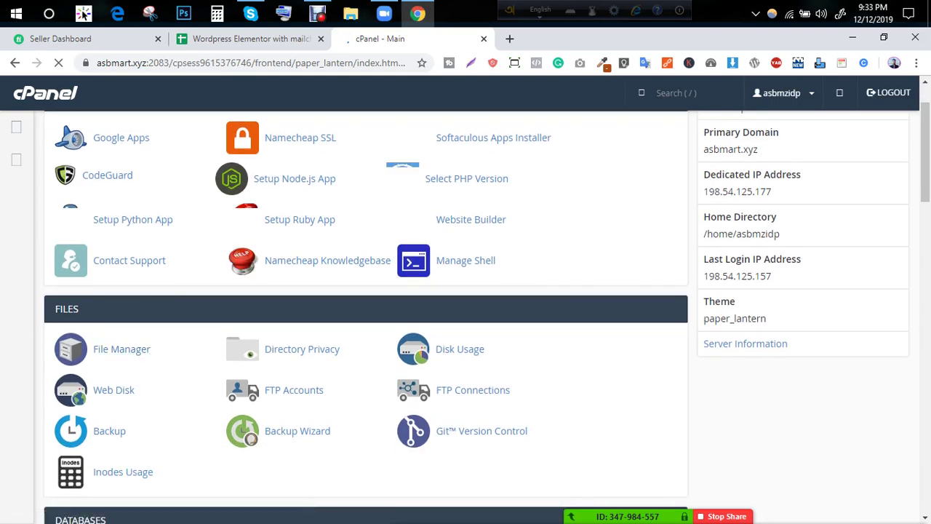
{"action": "scroll", "coordinate": [113, 324], "scroll_direction": "down", "scroll_amount": 1}
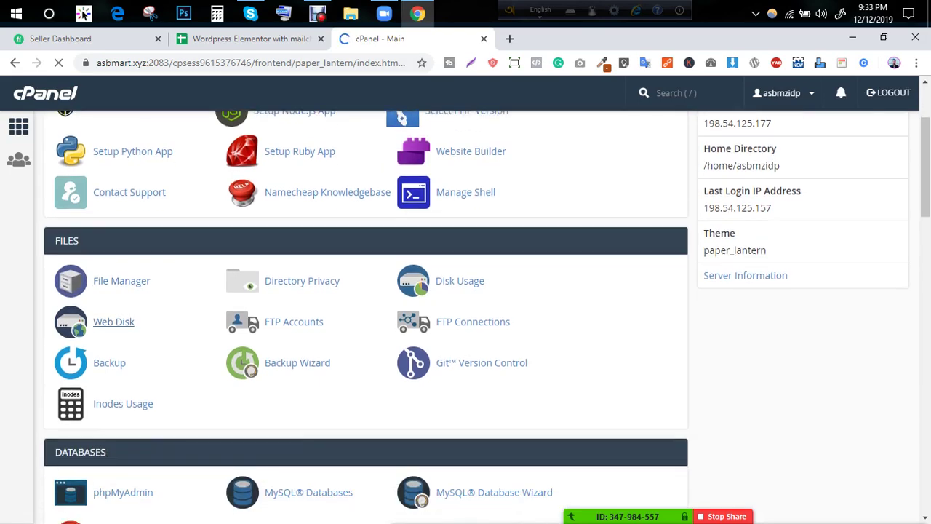
{"action": "scroll", "coordinate": [113, 324], "scroll_direction": "down", "scroll_amount": 2}
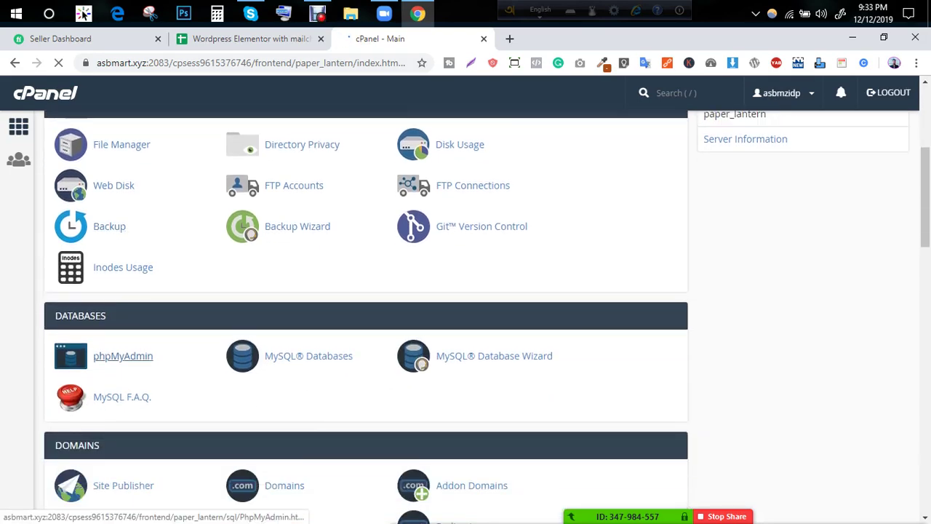
{"action": "scroll", "coordinate": [116, 280], "scroll_direction": "up", "scroll_amount": 2}
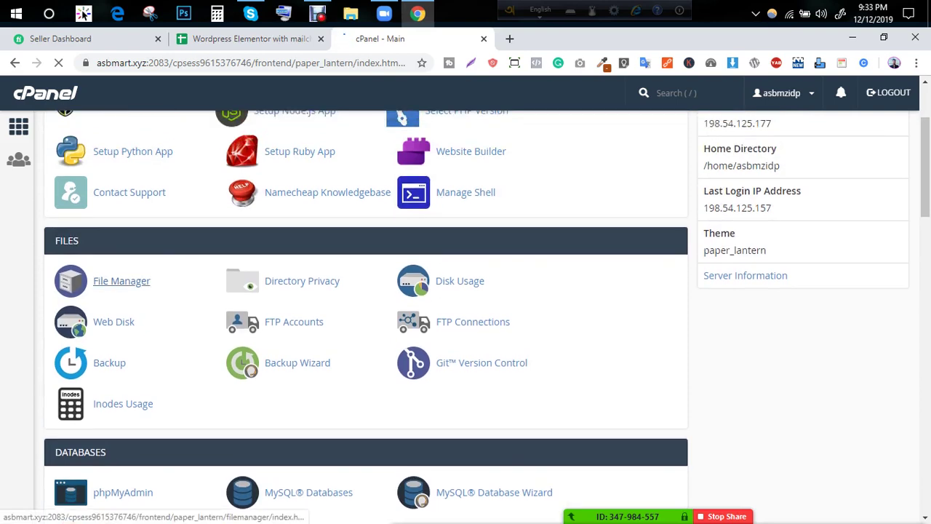
{"action": "scroll", "coordinate": [122, 424], "scroll_direction": "down", "scroll_amount": 1}
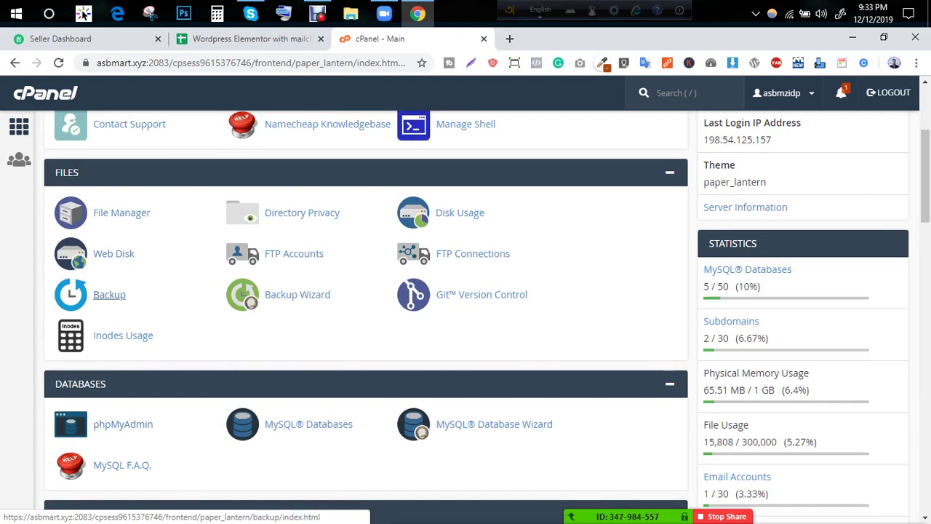
{"action": "scroll", "coordinate": [116, 306], "scroll_direction": "down", "scroll_amount": 1}
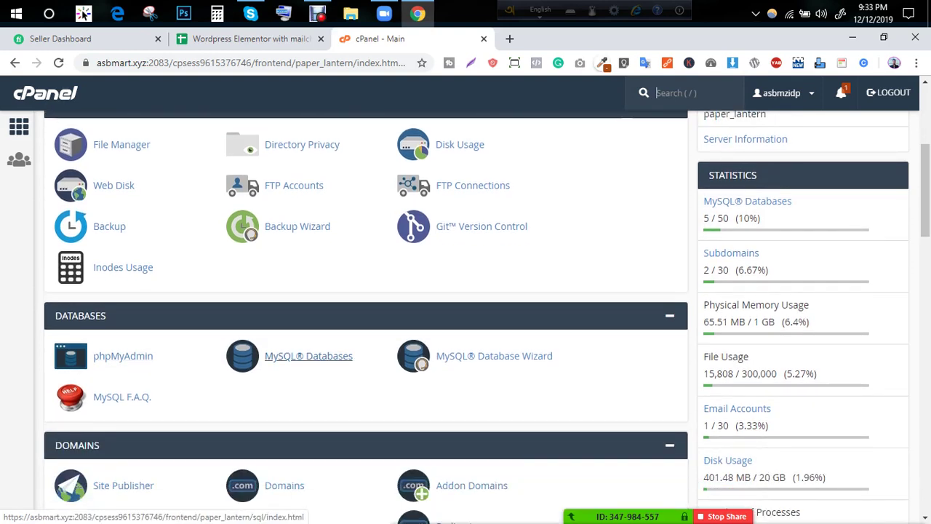
{"action": "key", "text": "/"}
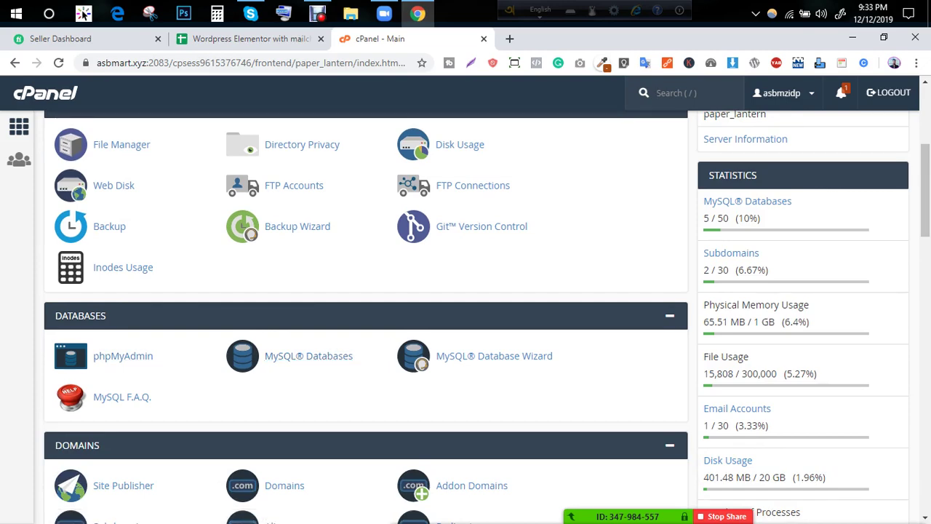
{"action": "scroll", "coordinate": [308, 356], "scroll_direction": "up", "scroll_amount": 3}
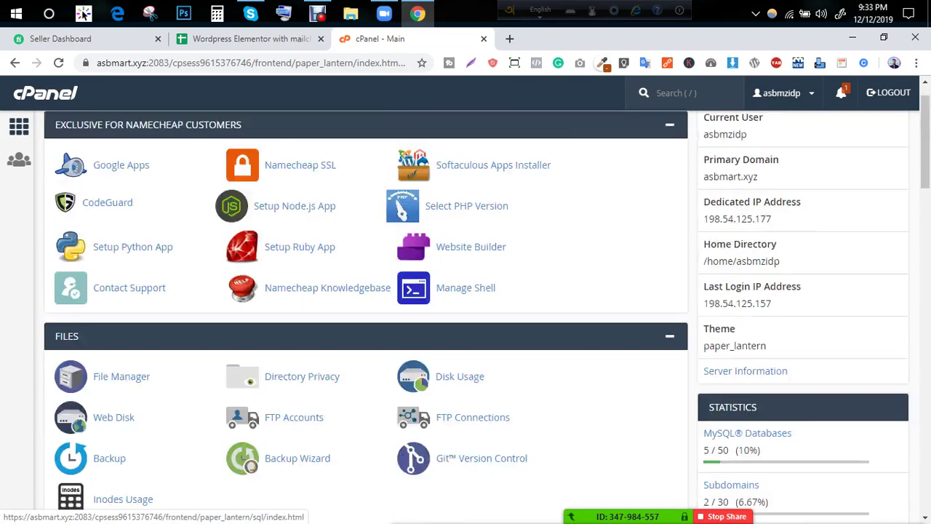
Step: Open File Manager from the Files section of cPanel, checking the Softaculous Apps Installer entry while it loads
{"action": "scroll", "coordinate": [121, 363], "scroll_direction": "down", "scroll_amount": 1}
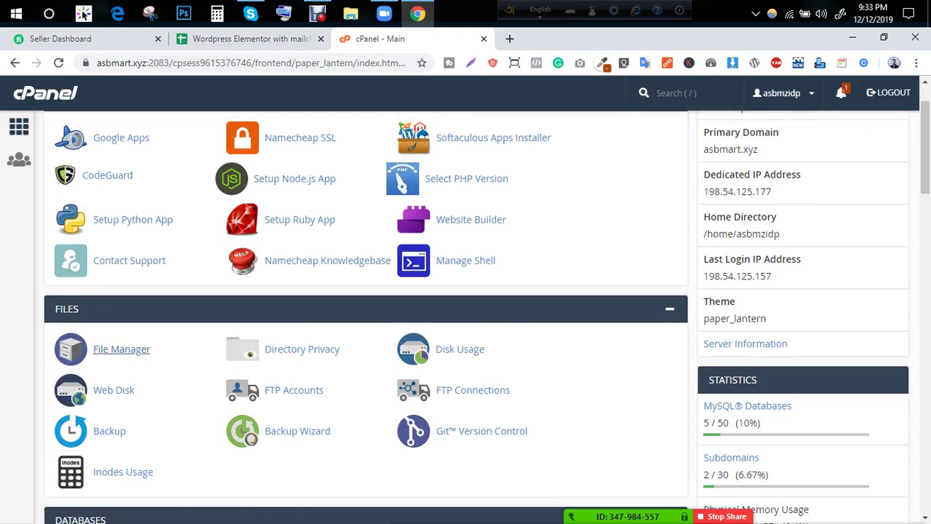
{"action": "left_click", "coordinate": [122, 349]}
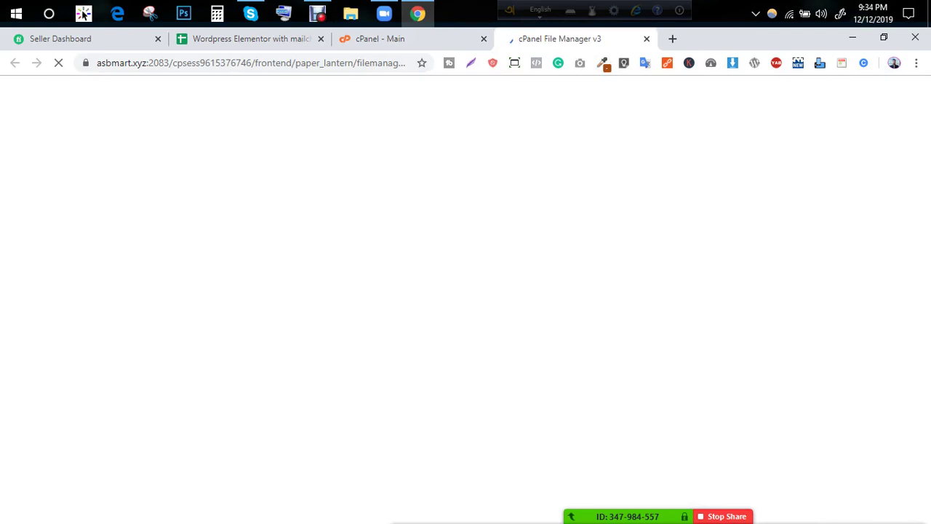
{"action": "key", "text": "ctrl+shift+Tab"}
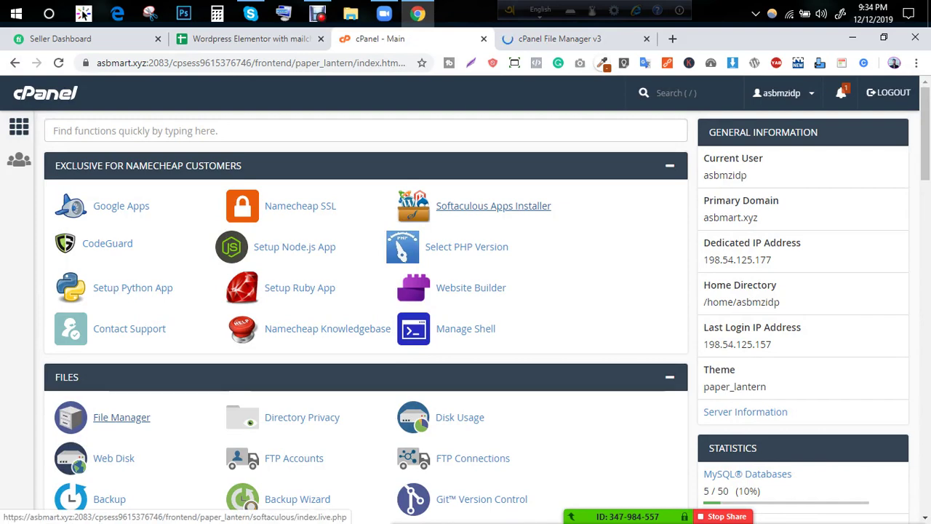
{"action": "scroll", "coordinate": [364, 313], "scroll_direction": "down", "scroll_amount": 1}
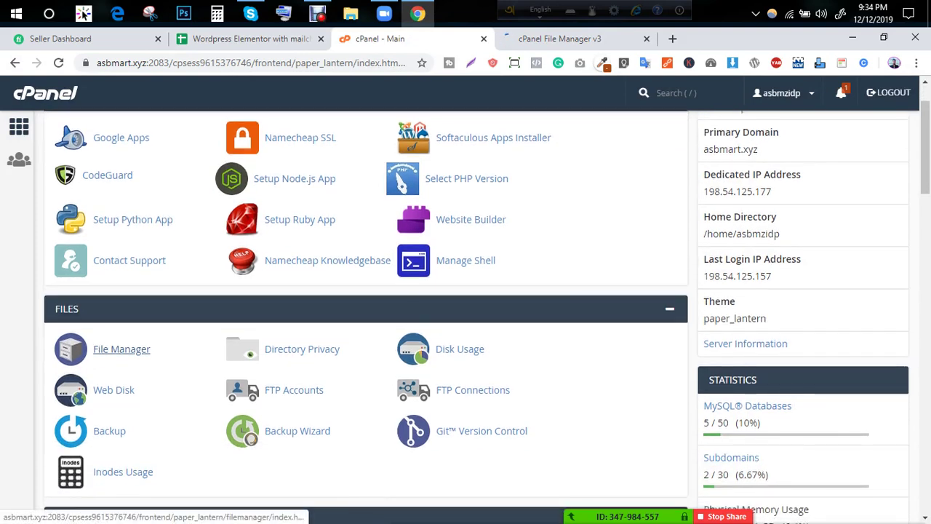
{"action": "left_click", "coordinate": [122, 349]}
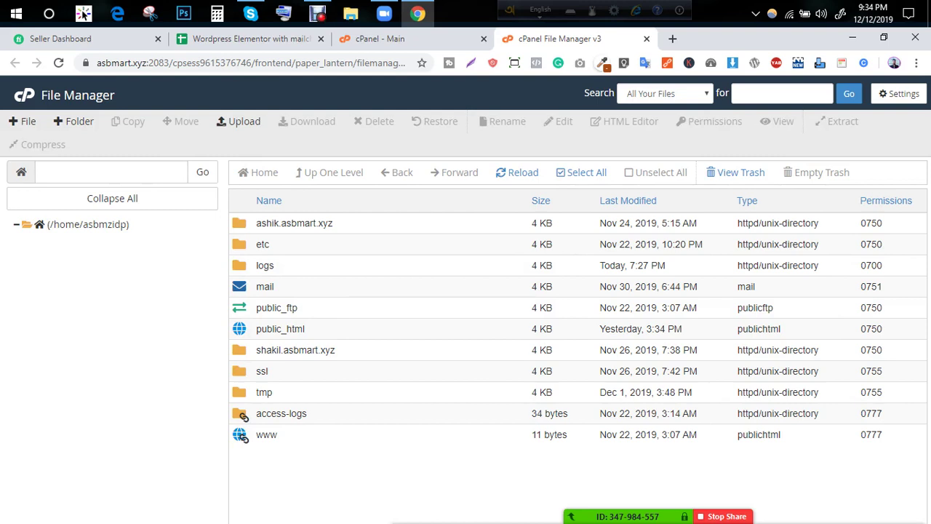
Step: Open the subdomain folder listed just above ssl in the home directory and expand public_html in the folder tree
{"action": "left_click", "coordinate": [88, 224]}
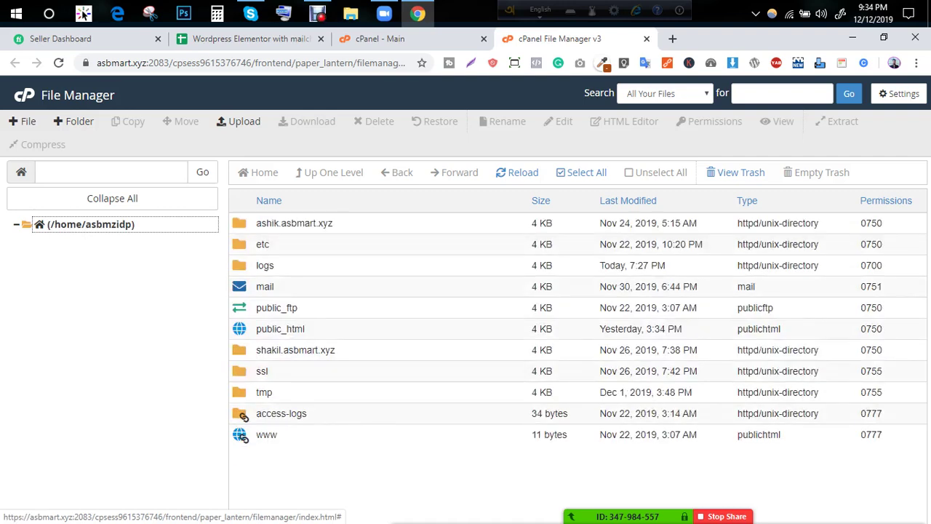
{"action": "double_click", "coordinate": [294, 350]}
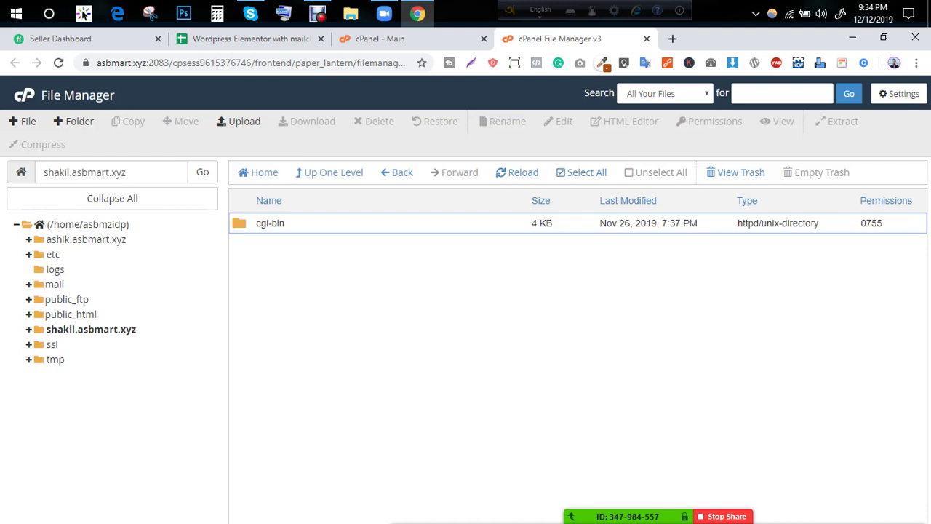
{"action": "left_click", "coordinate": [71, 314]}
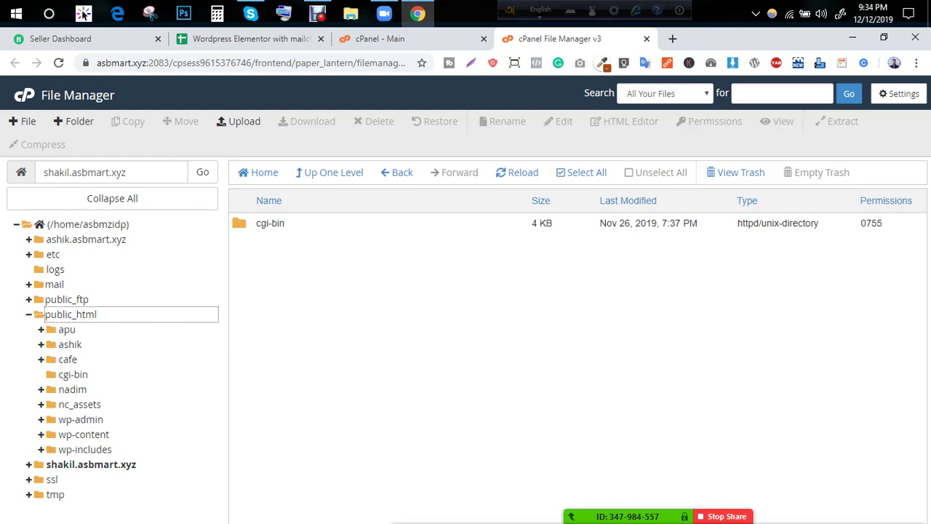
Step: Expand the nadim folder under public_html in the folder tree and reload File Manager
{"action": "left_click", "coordinate": [72, 389]}
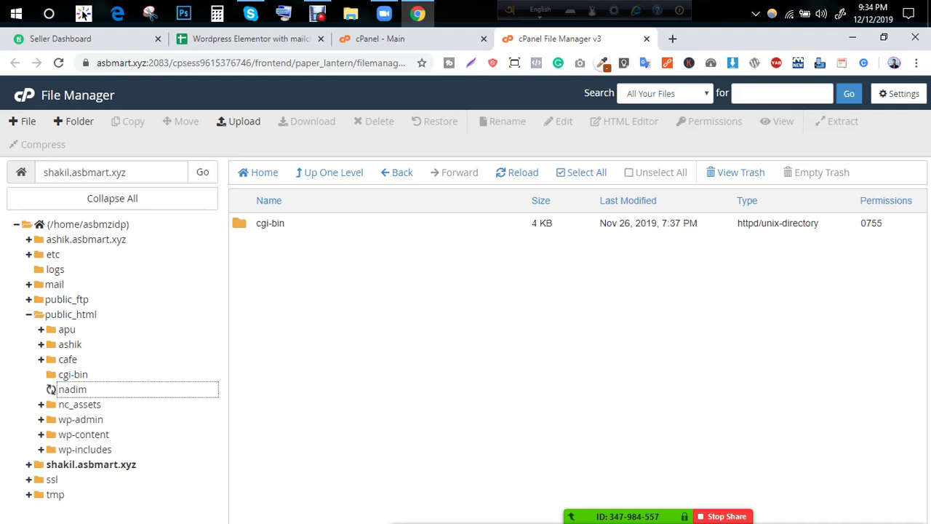
{"action": "scroll", "coordinate": [112, 339], "scroll_direction": "down", "scroll_amount": 1}
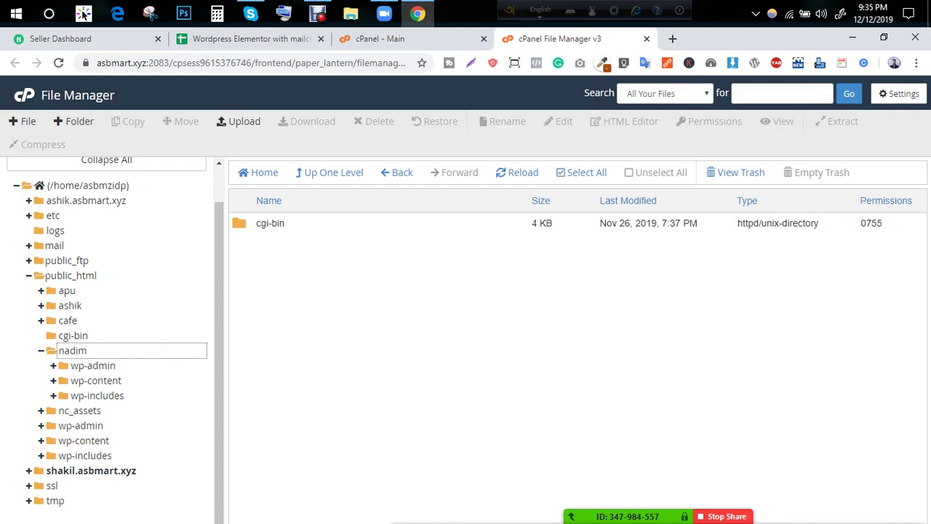
{"action": "key", "text": "F5"}
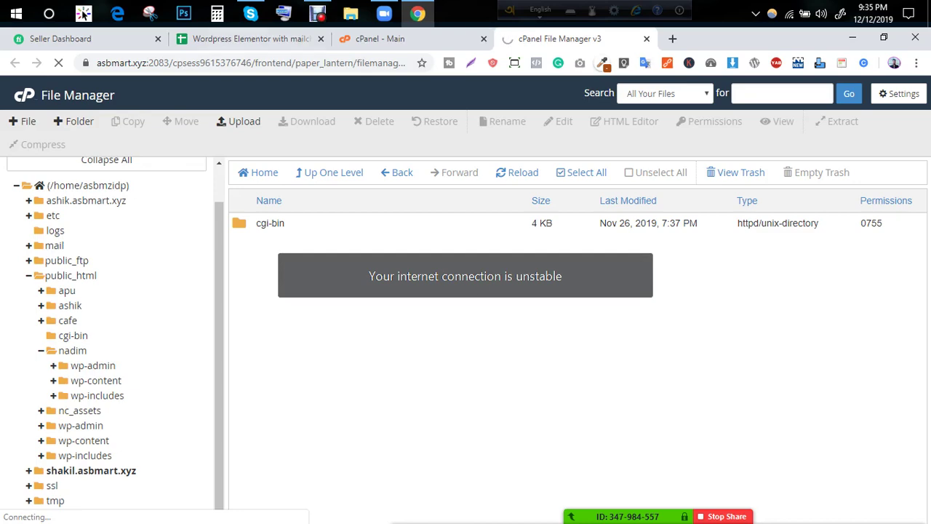
Step: Return to the cPanel home page, close the File Manager tab and open the Softaculous Apps Installer
{"action": "left_click", "coordinate": [407, 39]}
{"action": "scroll", "coordinate": [465, 312], "scroll_direction": "up", "scroll_amount": 1}
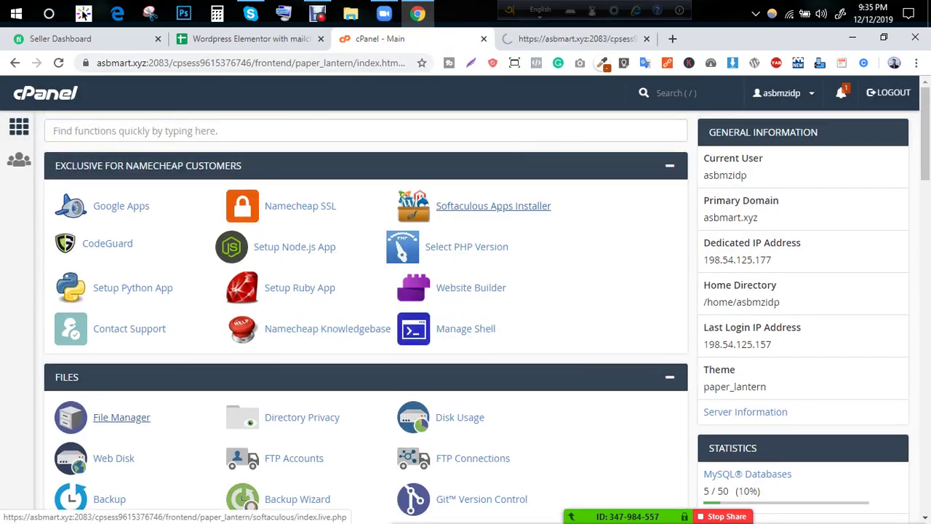
{"action": "key", "text": "ctrl+Tab"}
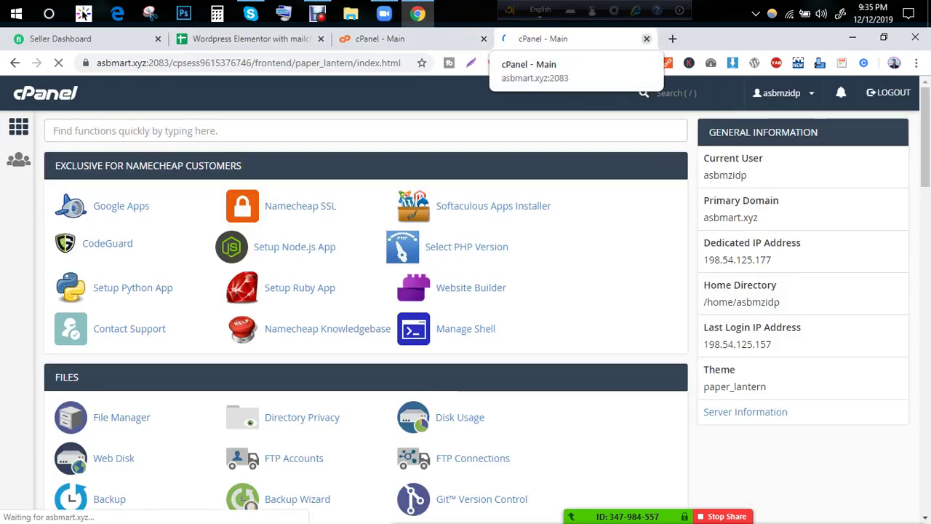
{"action": "key", "text": "ctrl+w"}
{"action": "left_click", "coordinate": [493, 206]}
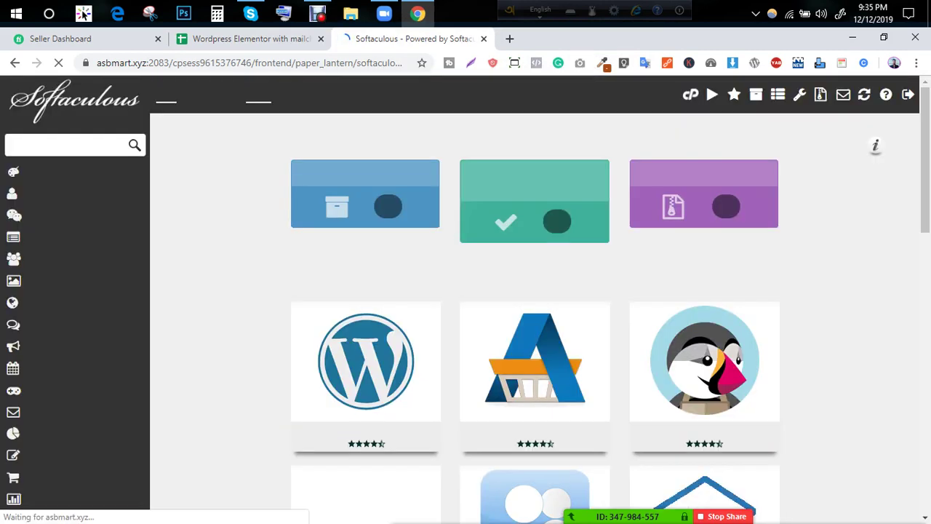
Step: Find WordPress among the Softaculous top scripts and open its installation form
{"action": "scroll", "coordinate": [364, 341], "scroll_direction": "down", "scroll_amount": 1}
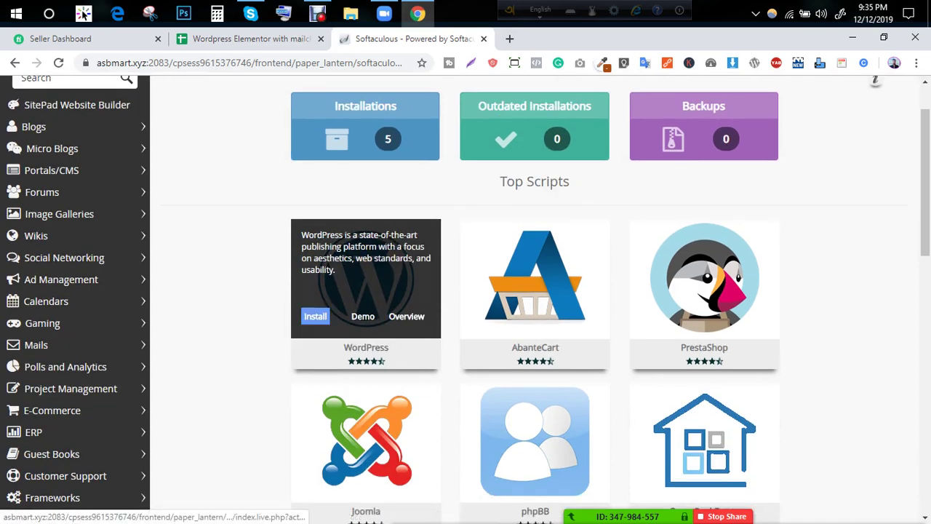
{"action": "scroll", "coordinate": [465, 298], "scroll_direction": "up", "scroll_amount": 1}
{"action": "scroll", "coordinate": [465, 299], "scroll_direction": "down", "scroll_amount": 2}
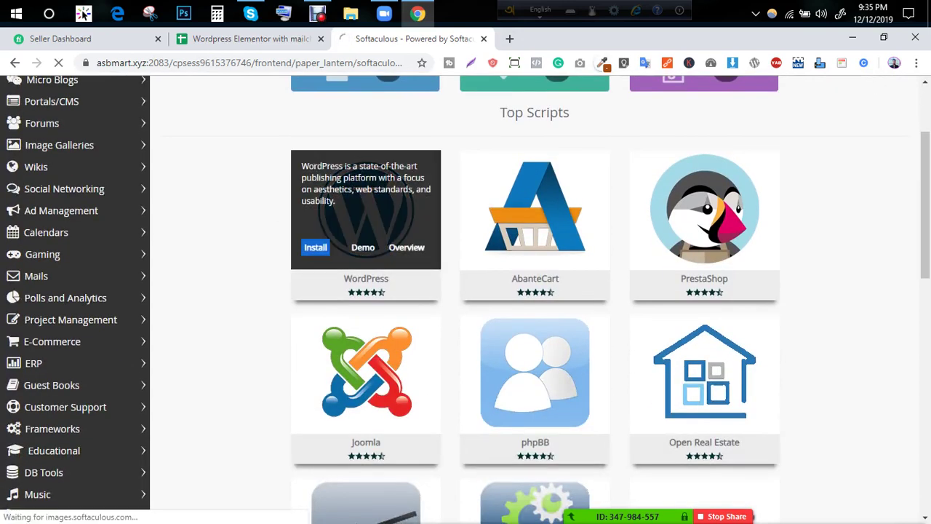
{"action": "left_click", "coordinate": [485, 247]}
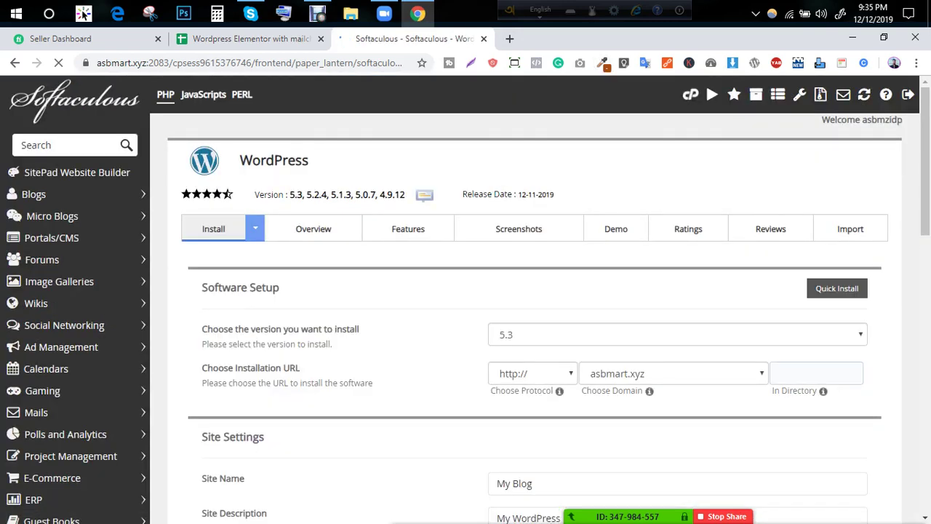
Step: Examine the WordPress installation form from the In Directory field down to the final Install option, and close the Softaculous tab
{"action": "left_click", "coordinate": [816, 373]}
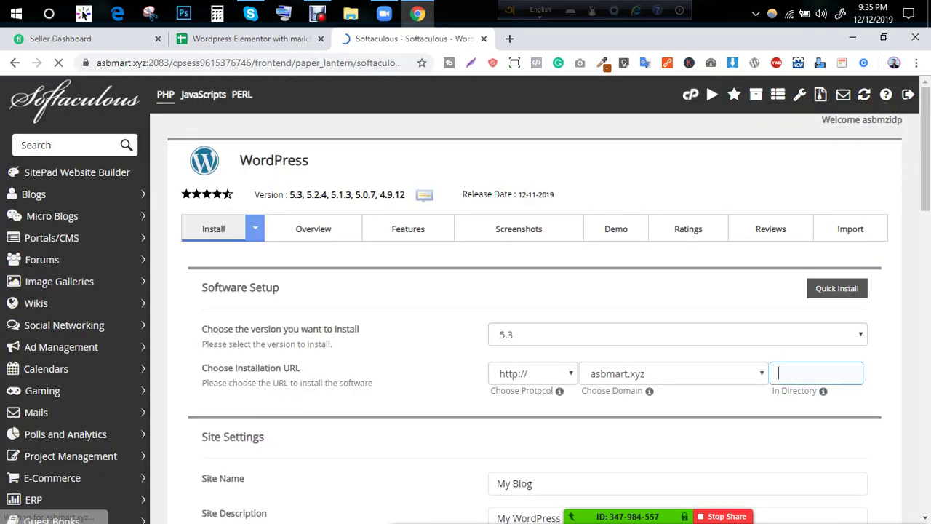
{"action": "left_click", "coordinate": [787, 342]}
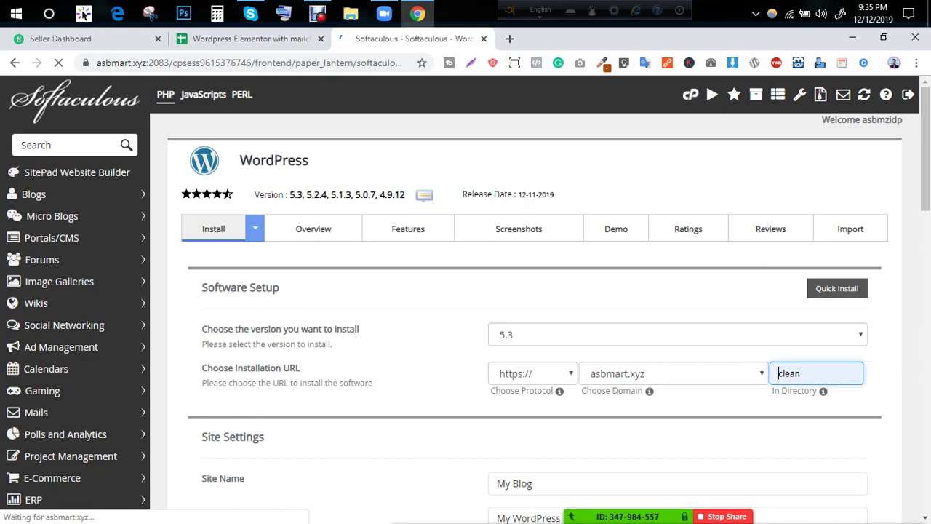
{"action": "scroll", "coordinate": [535, 298], "scroll_direction": "down", "scroll_amount": 10}
{"action": "scroll", "coordinate": [535, 298], "scroll_direction": "down", "scroll_amount": 5}
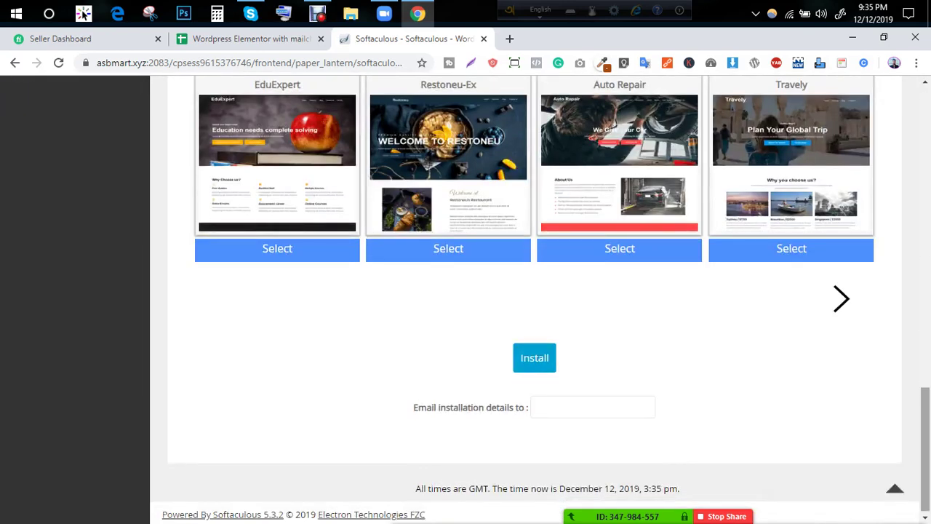
{"action": "scroll", "coordinate": [535, 298], "scroll_direction": "up", "scroll_amount": 17}
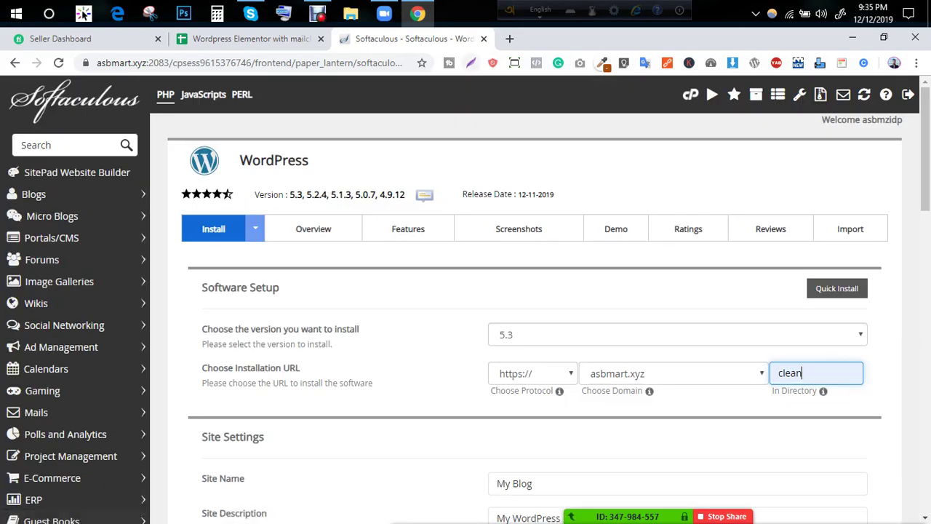
{"action": "left_click", "coordinate": [484, 39]}
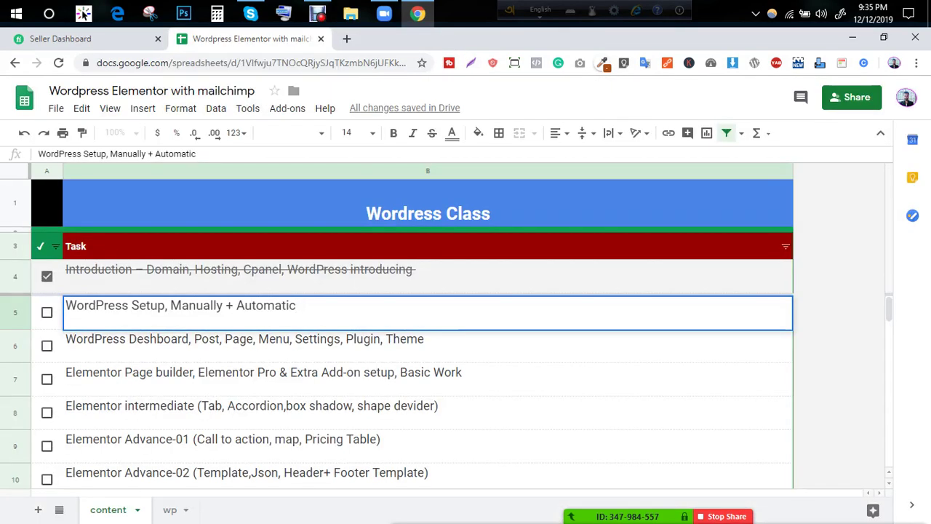
Step: Mark the "WordPress Setup, Manually + Automatic" task as done and select the "WordPress Deshboard, Post, Page, Menu, Settings, Plugin, Theme" task below it
{"action": "left_click", "coordinate": [14, 312]}
{"action": "left_click", "coordinate": [428, 312]}
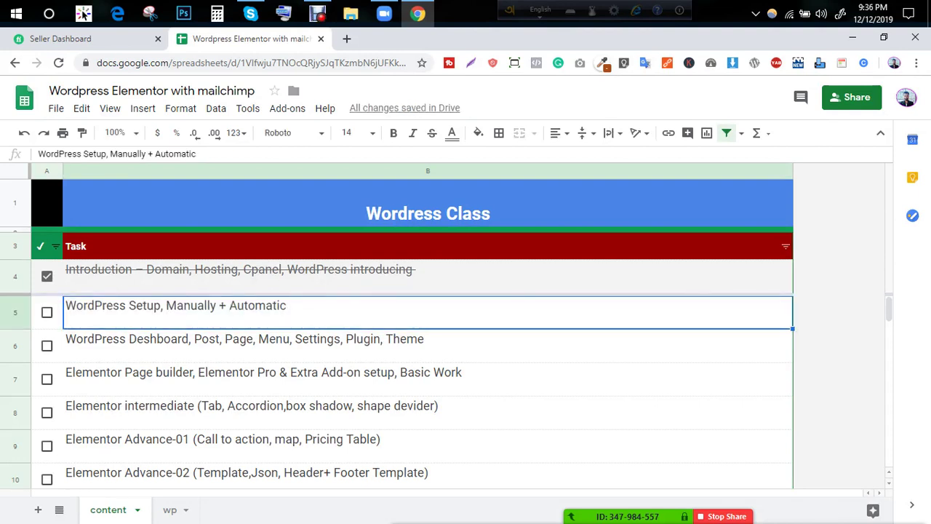
{"action": "left_click", "coordinate": [47, 312]}
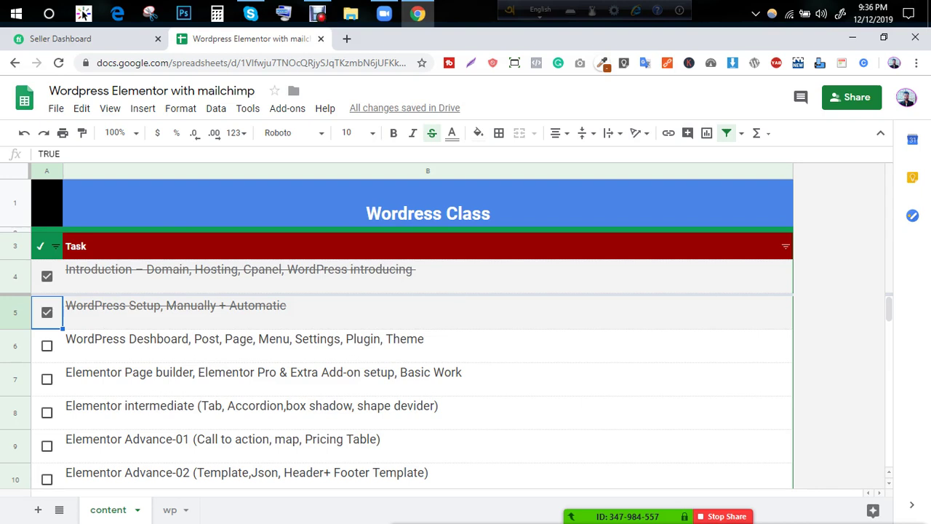
{"action": "left_click", "coordinate": [428, 345]}
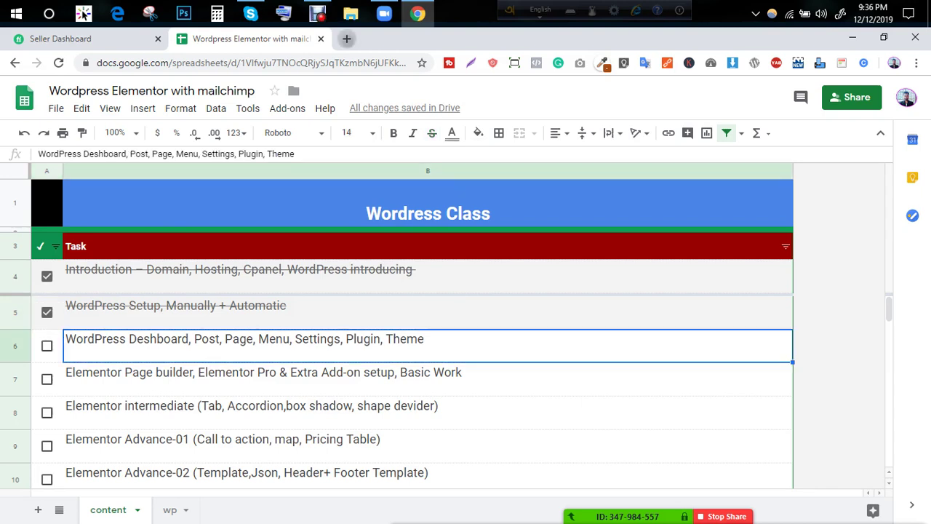
Step: Open asbmart.xyz/apu/ in a new browser tab
{"action": "key", "text": "ctrl+t"}
{"action": "type", "text": "asbmart.xyz"}
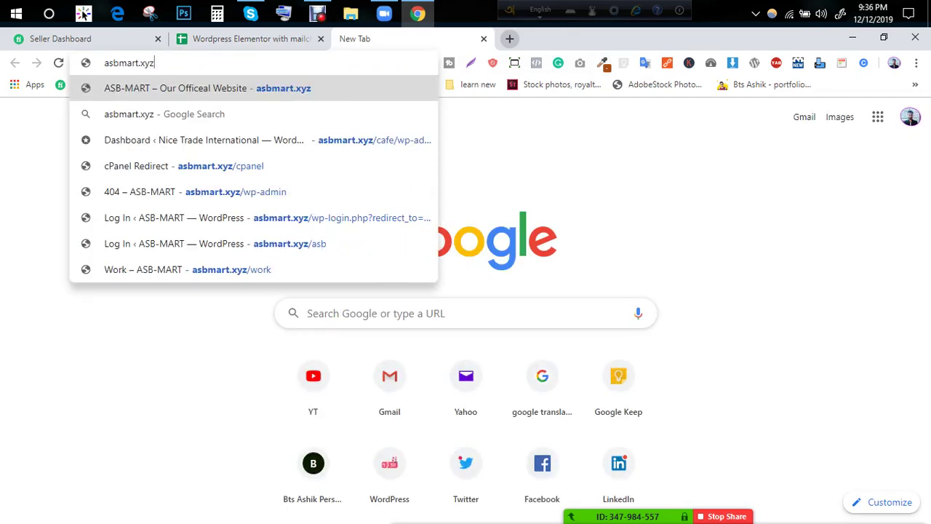
{"action": "type", "text": "/na"}
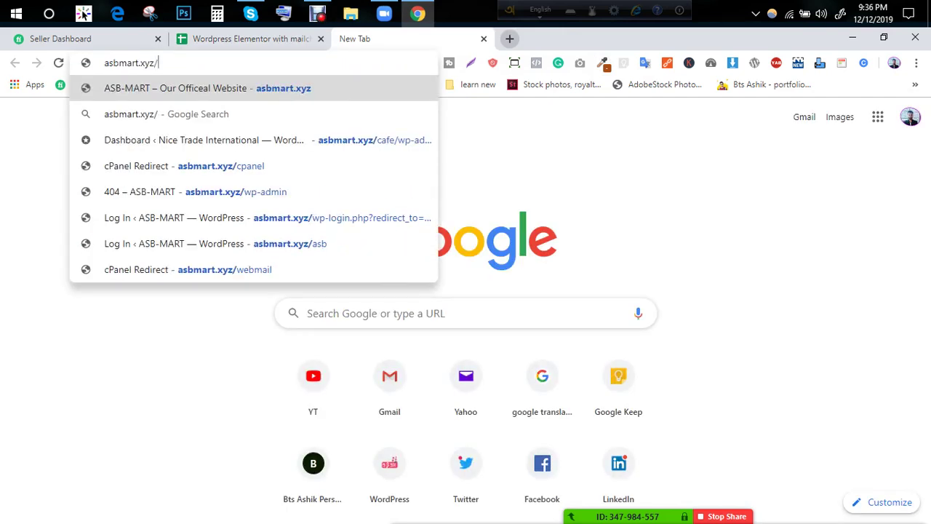
{"action": "key", "text": "BackSpace"}
{"action": "key", "text": "BackSpace"}
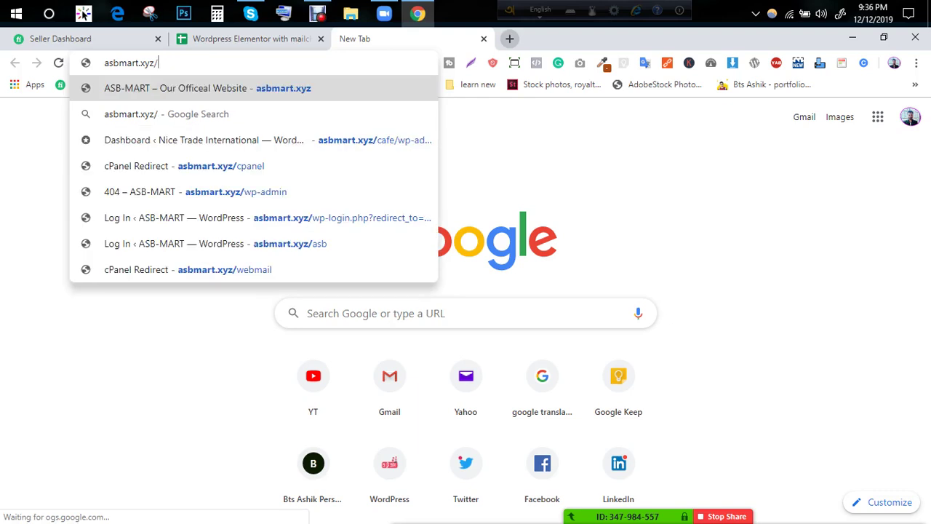
{"action": "type", "text": "apu/"}
{"action": "key", "text": "Return"}
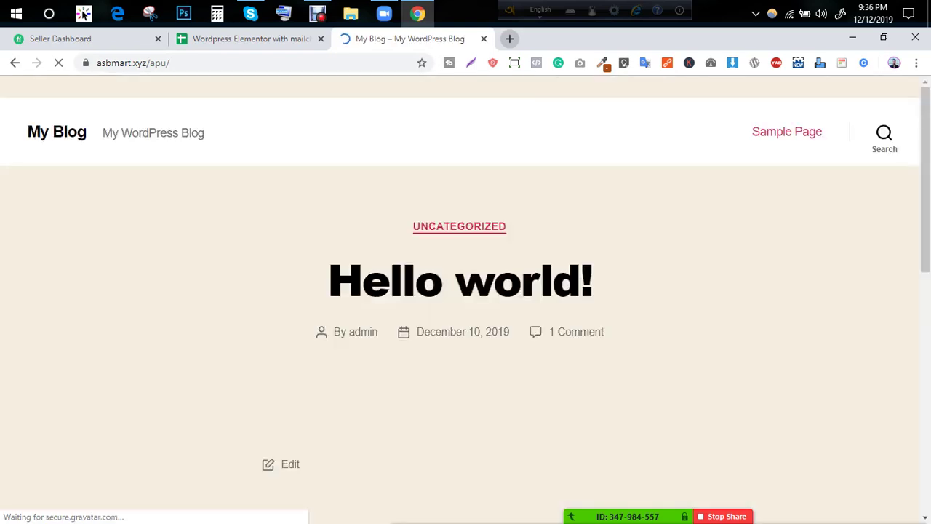
Step: Open the WordPress dashboard of My Blog and log out of the admin account
{"action": "mouse_move", "coordinate": [54, 87]}
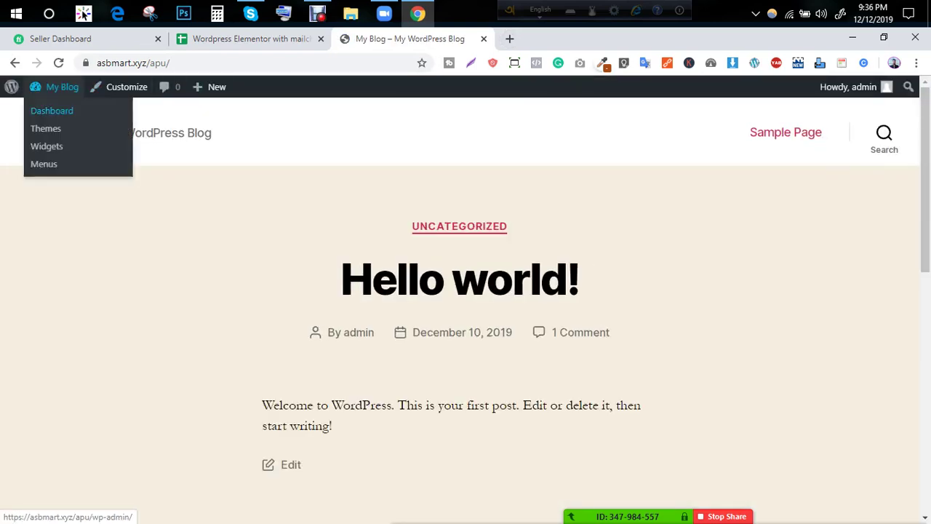
{"action": "left_click", "coordinate": [51, 110]}
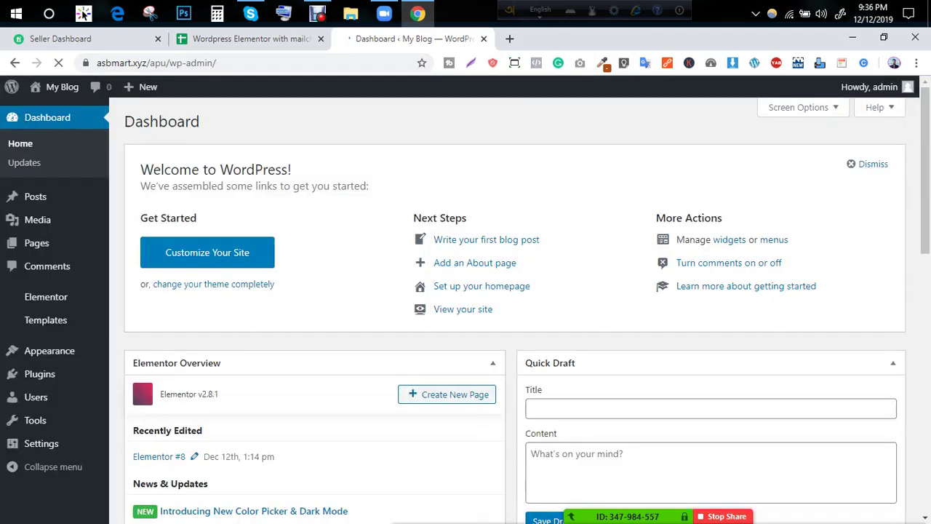
{"action": "mouse_move", "coordinate": [870, 87]}
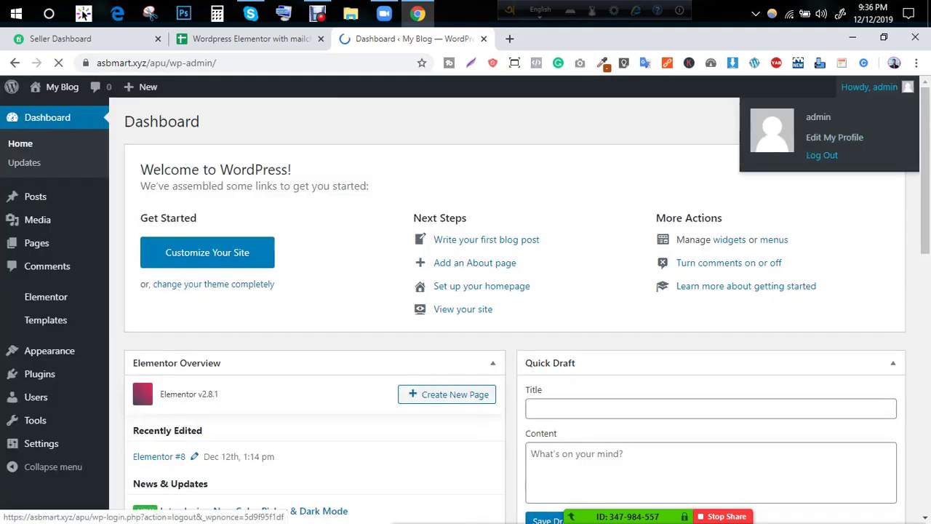
{"action": "left_click", "coordinate": [822, 155]}
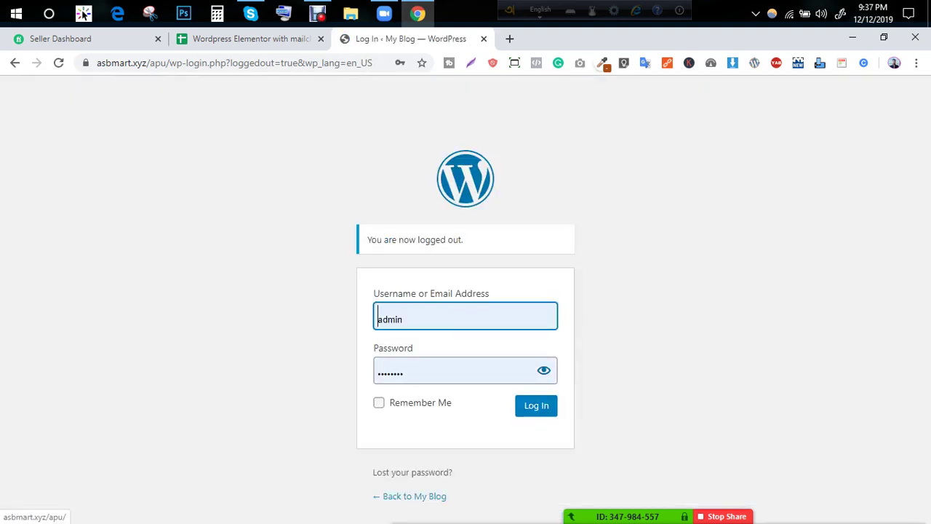
{"action": "left_click", "coordinate": [408, 495]}
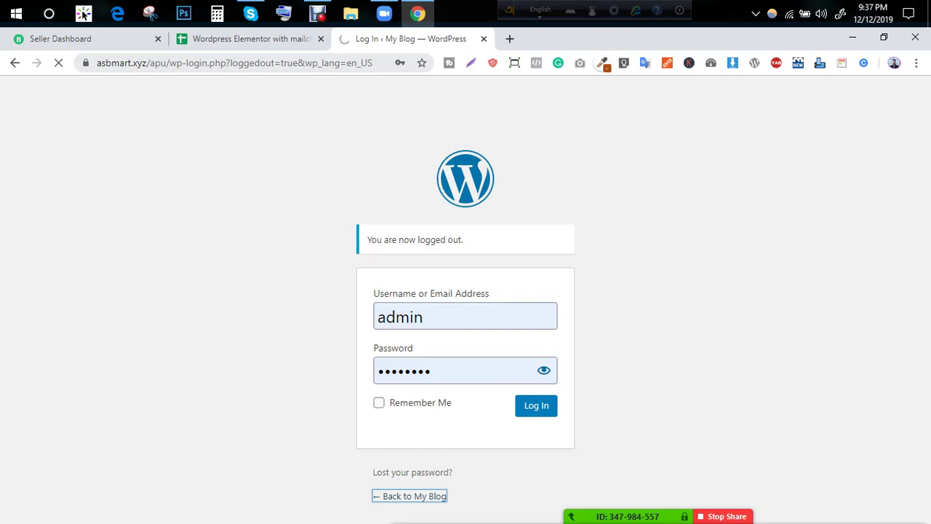
{"action": "left_click_drag", "start_coordinate": [167, 62], "coordinate": [374, 62]}
{"action": "key", "text": "BackSpace"}
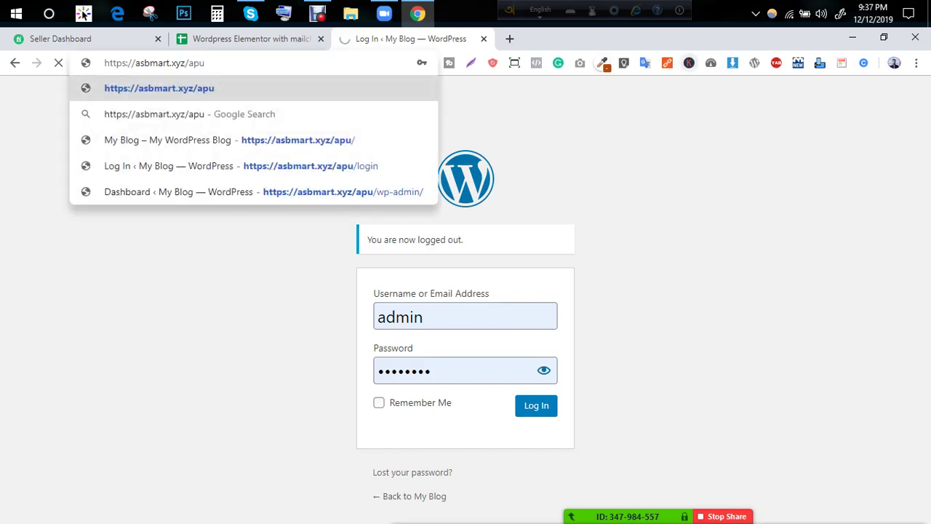
{"action": "key", "text": "Return"}
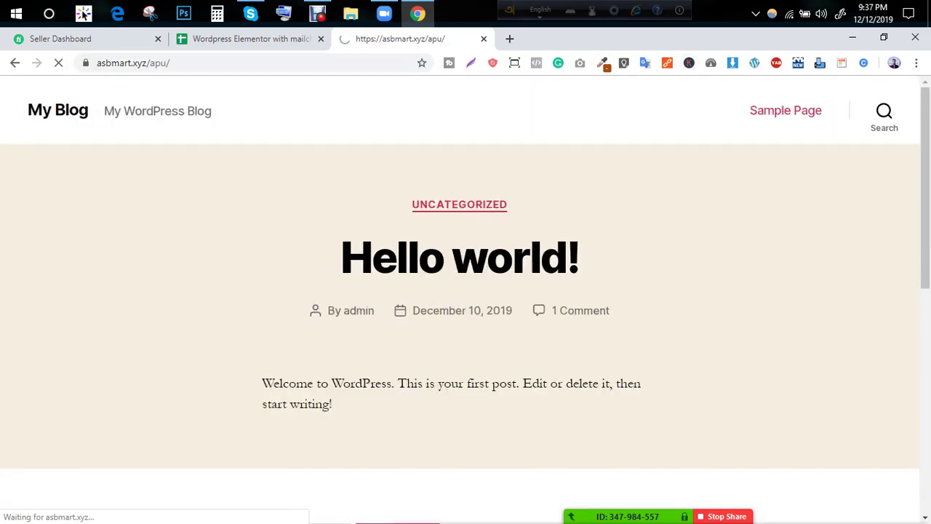
{"action": "left_click", "coordinate": [184, 63]}
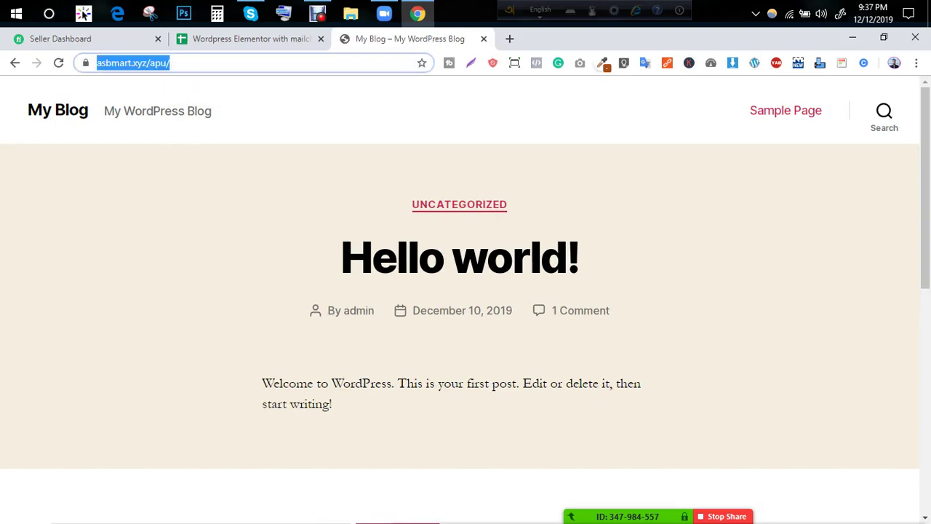
{"action": "key", "text": "End"}
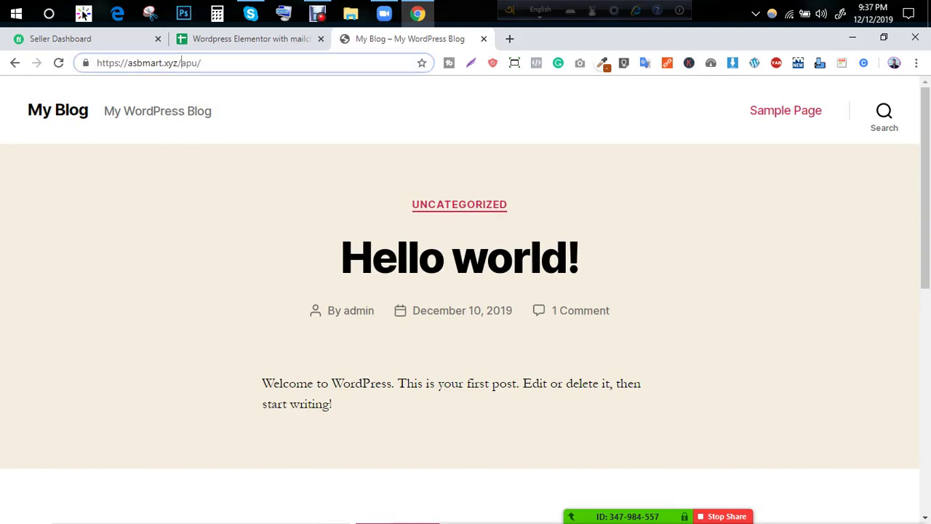
{"action": "left_click_drag", "start_coordinate": [182, 62], "coordinate": [96, 63]}
{"action": "left_click", "coordinate": [201, 63]}
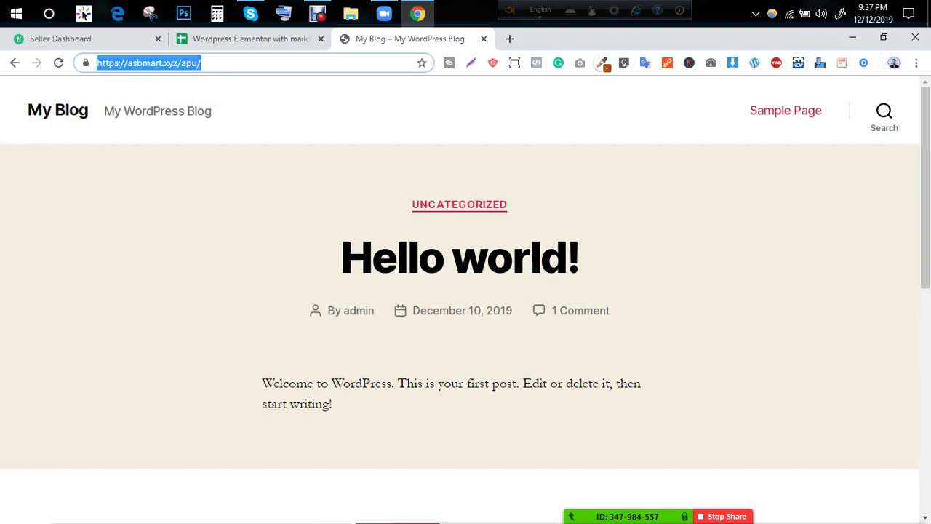
{"action": "key", "text": "ctrl+shift+Tab"}
{"action": "key", "text": "ctrl+Tab"}
{"action": "key", "text": "End"}
{"action": "key", "text": "ctrl+shift+Left"}
{"action": "key", "text": "BackSpace"}
{"action": "key", "text": "BackSpace"}
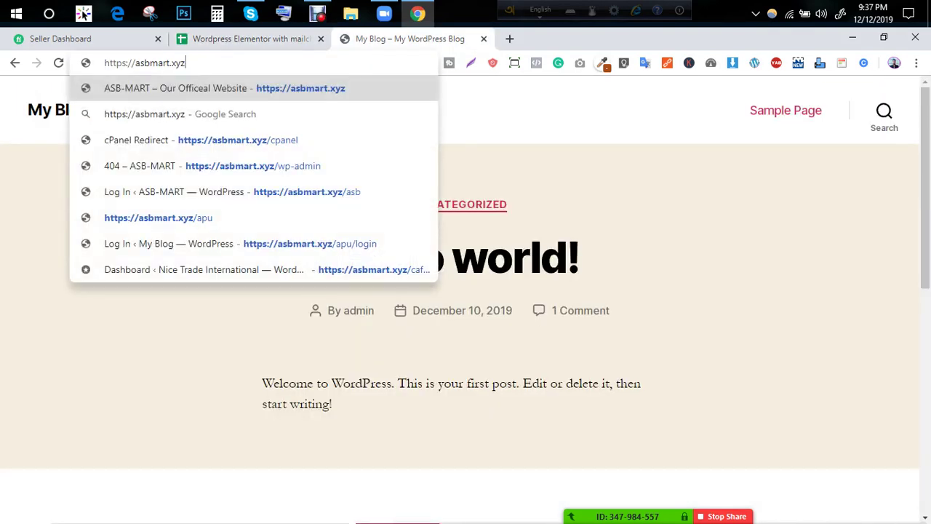
{"action": "key", "text": "Return"}
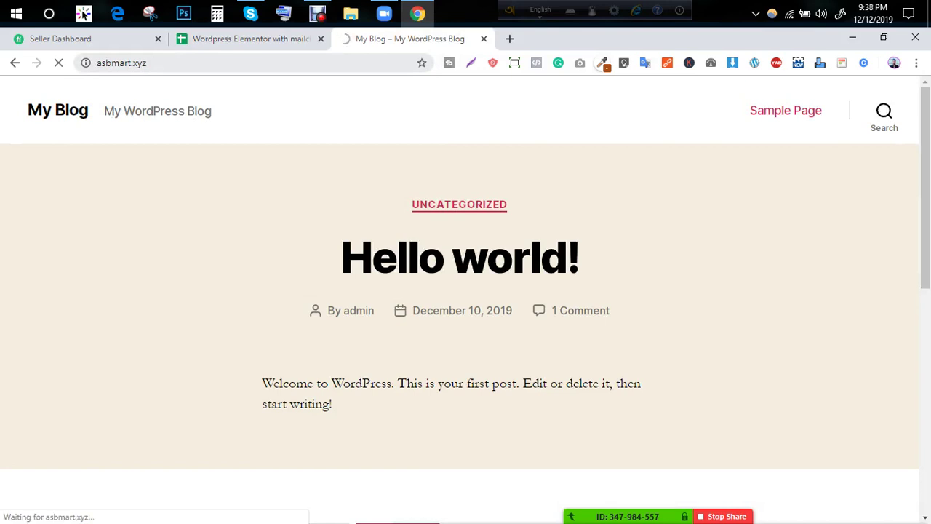
Step: Highlight the xyz domain extension in the site address while the ASB-MART home page loads
{"action": "double_click", "coordinate": [171, 62]}
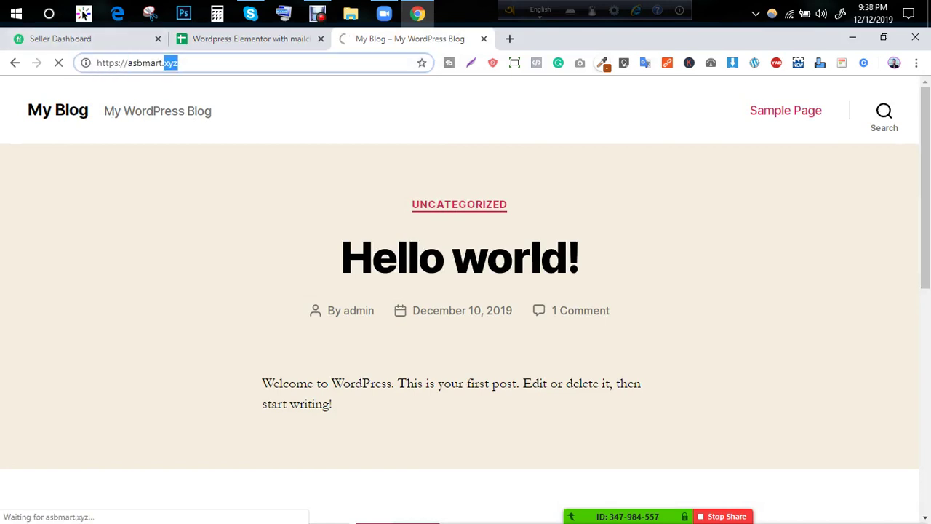
{"action": "left_click", "coordinate": [177, 63]}
{"action": "triple_click", "coordinate": [176, 63]}
{"action": "left_click", "coordinate": [176, 62]}
{"action": "double_click", "coordinate": [176, 63]}
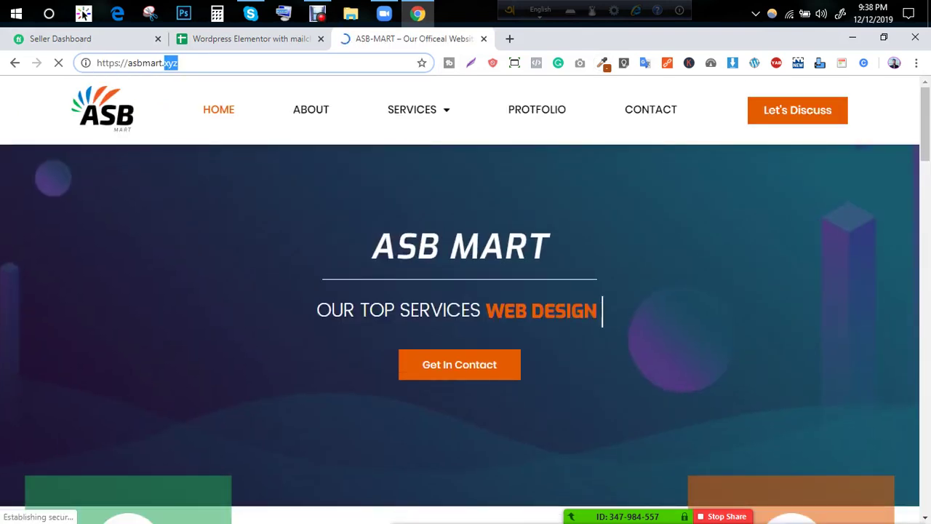
{"action": "left_click", "coordinate": [176, 62]}
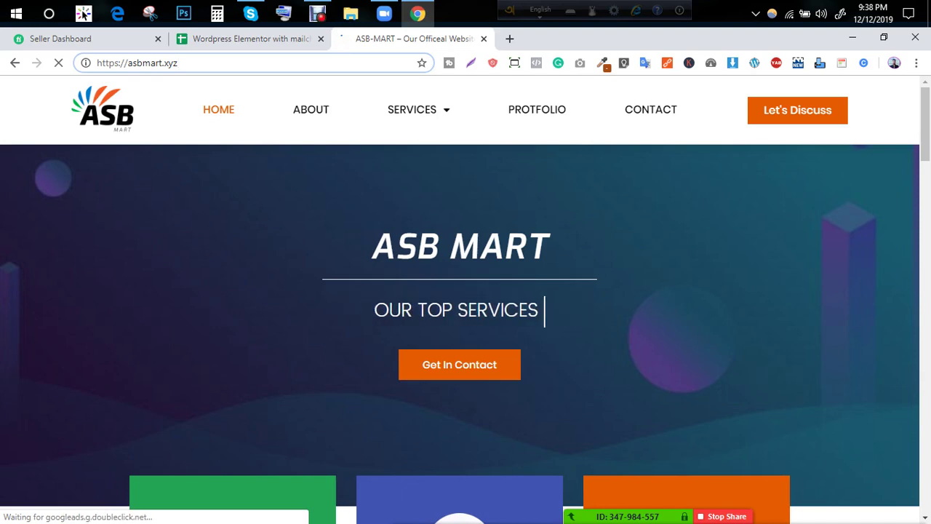
{"action": "type", "text": "/apu"}
{"action": "key", "text": "Return"}
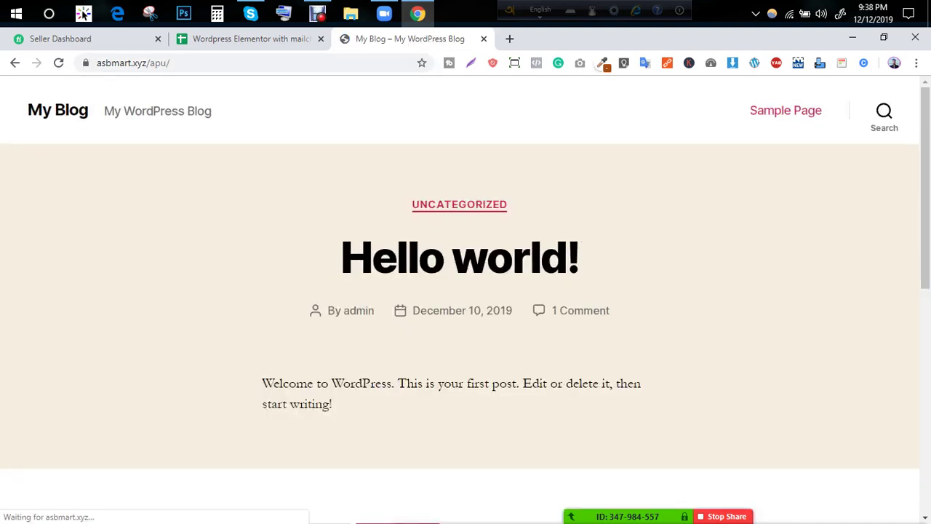
{"action": "left_click", "coordinate": [160, 63]}
{"action": "key", "text": "Right"}
{"action": "key", "text": "BackSpace"}
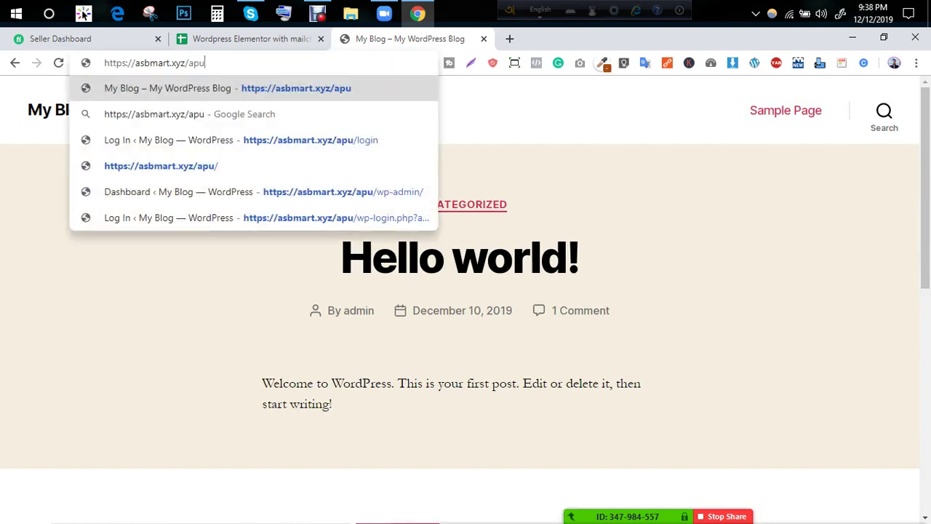
{"action": "key", "text": "Return"}
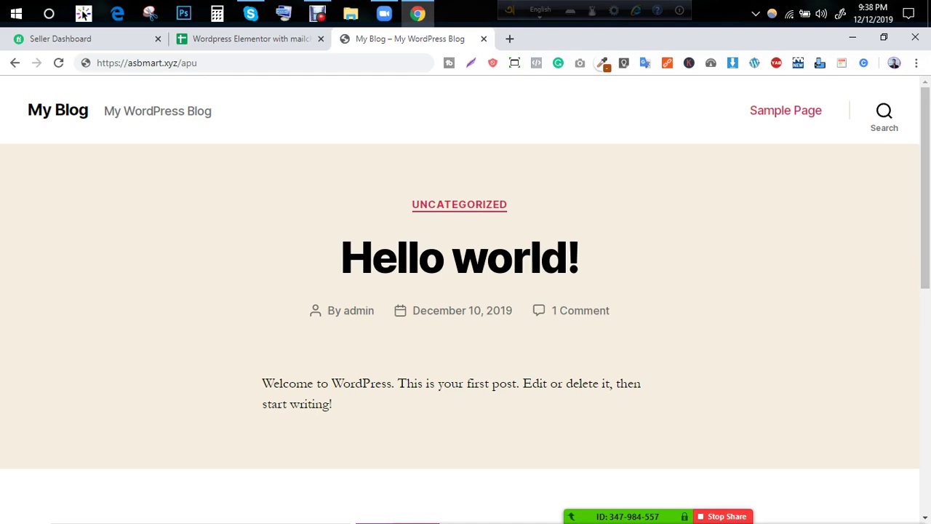
Step: Extend the blog address with /login to open its WordPress login page and point out the username
{"action": "left_click", "coordinate": [197, 63]}
{"action": "left_click", "coordinate": [198, 63]}
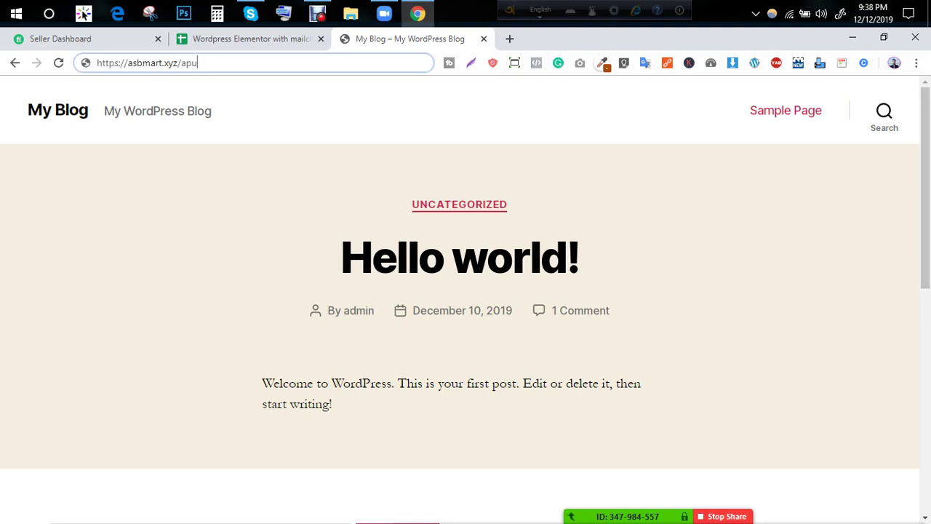
{"action": "type", "text": "/"}
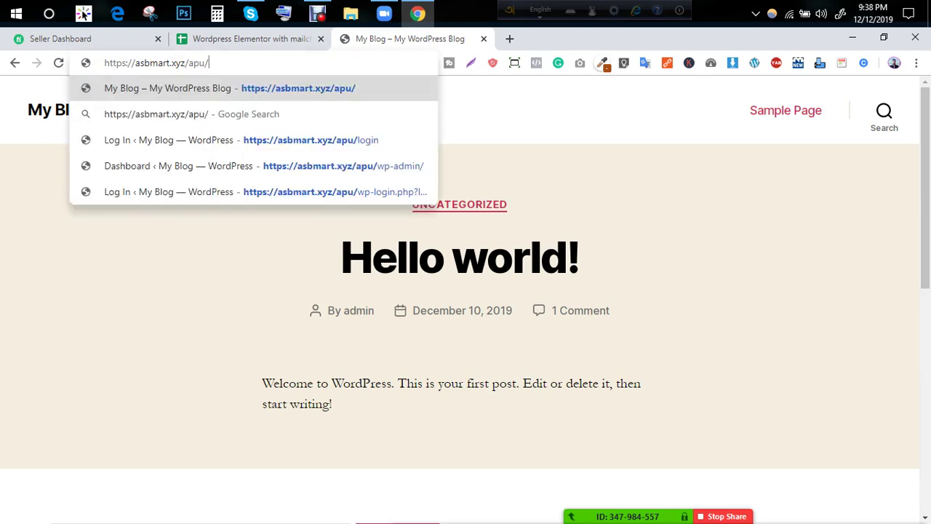
{"action": "type", "text": "login"}
{"action": "key", "text": "Return"}
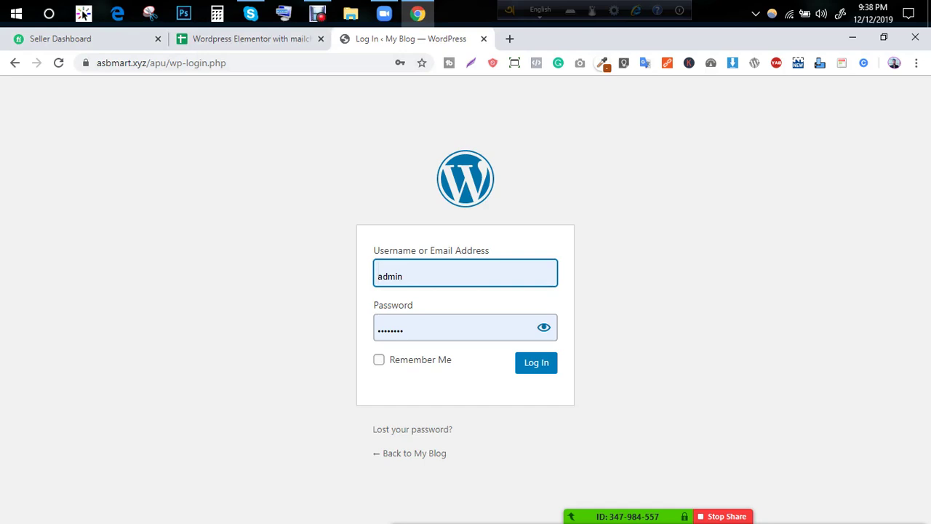
{"action": "double_click", "coordinate": [399, 274]}
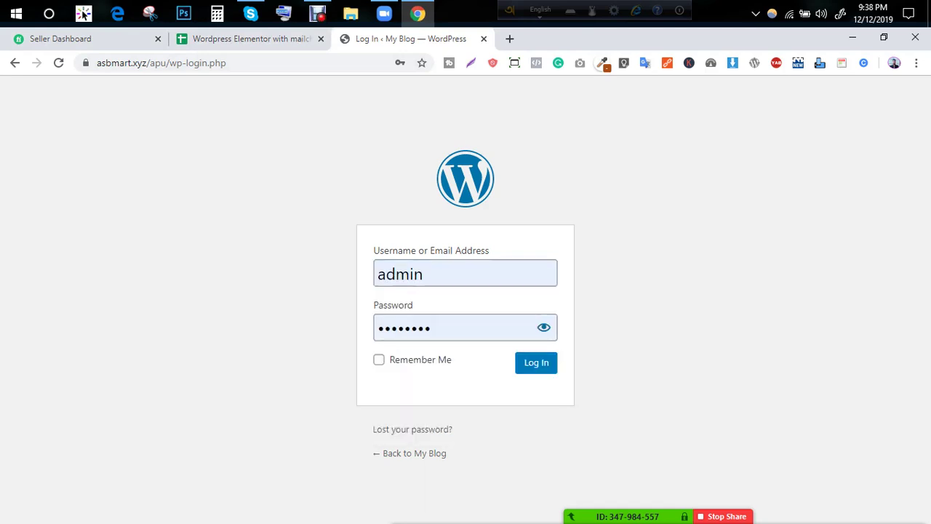
{"action": "key", "text": "Return"}
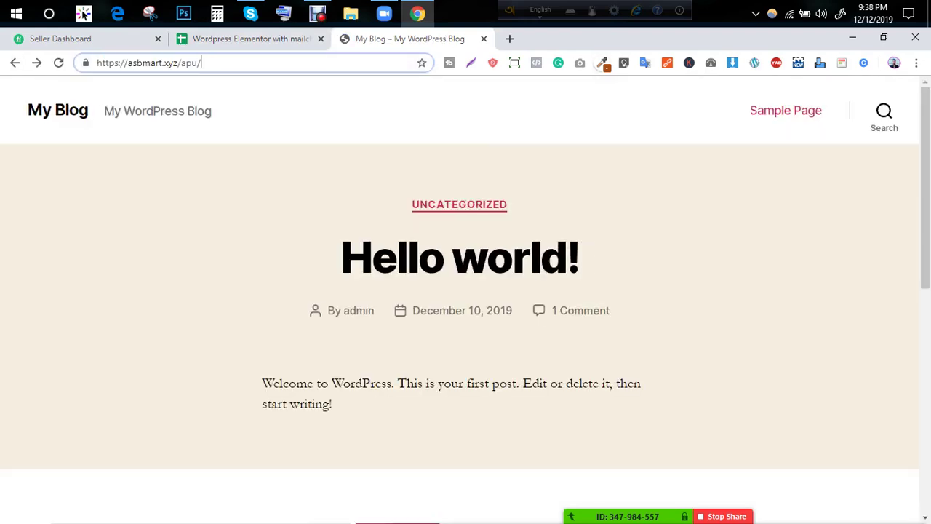
Step: Open the login page from the blog address with the path wp-admin
{"action": "type", "text": "wp-adf"}
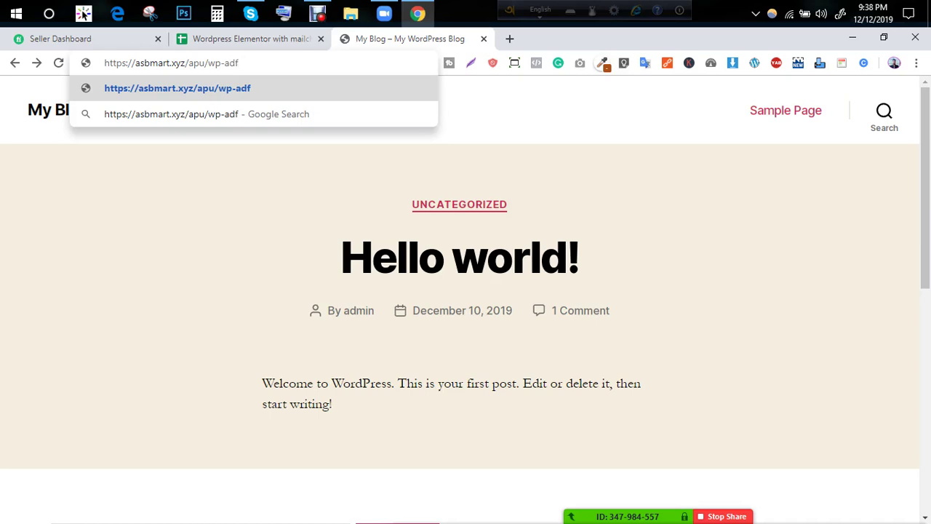
{"action": "key", "text": "BackSpace"}
{"action": "type", "text": "min"}
{"action": "key", "text": "Return"}
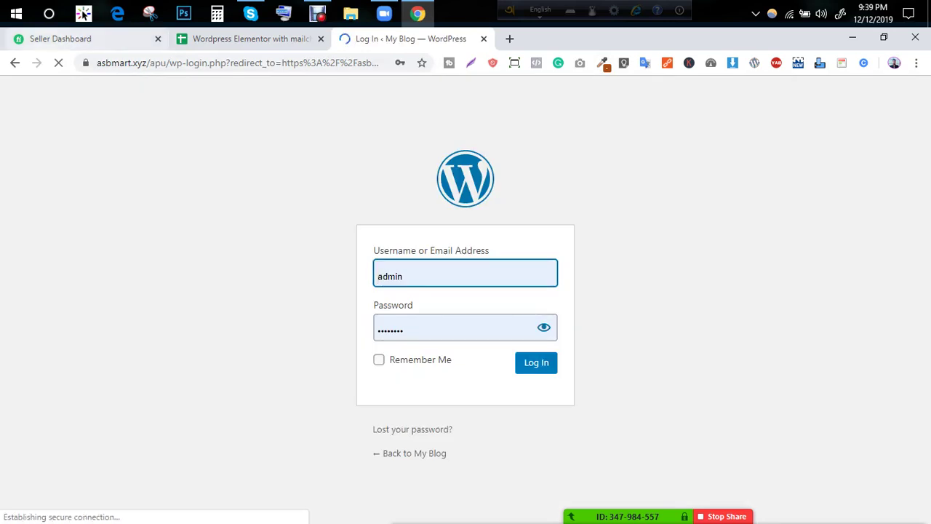
Step: Go back to the blog's front page and open the login page with the path admin instead
{"action": "left_click", "coordinate": [15, 62]}
{"action": "left_click", "coordinate": [201, 63]}
{"action": "left_click", "coordinate": [200, 63]}
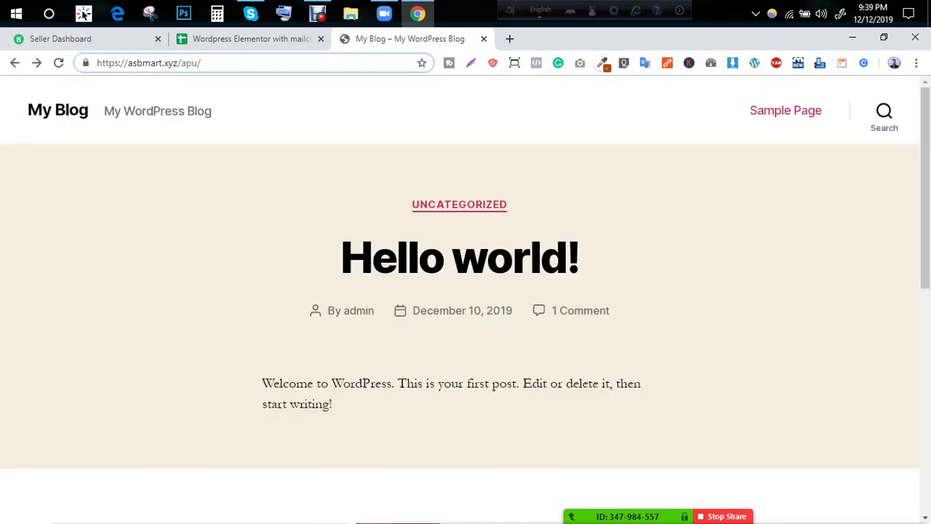
{"action": "type", "text": "adf"}
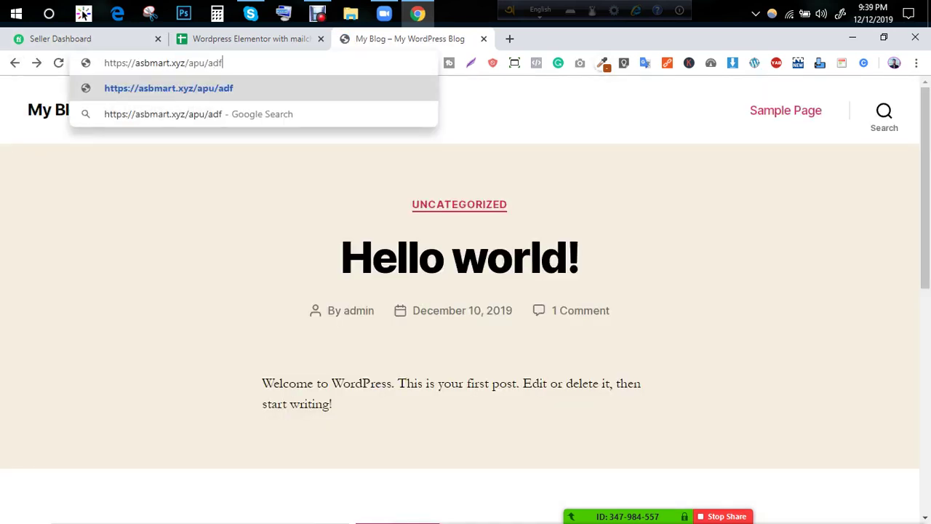
{"action": "key", "text": "BackSpace"}
{"action": "type", "text": "min"}
{"action": "key", "text": "Return"}
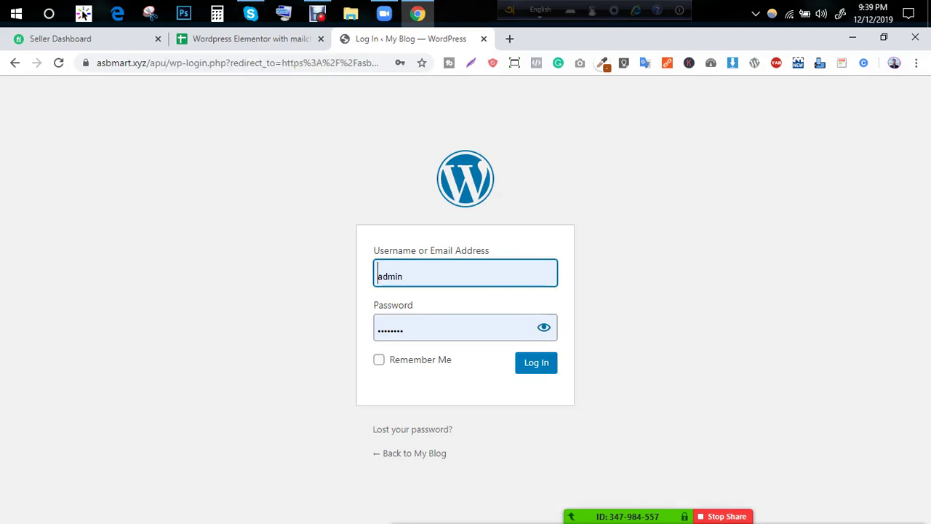
Step: Try to log in to My Blog as admin with the saved credentials
{"action": "left_click", "coordinate": [423, 274]}
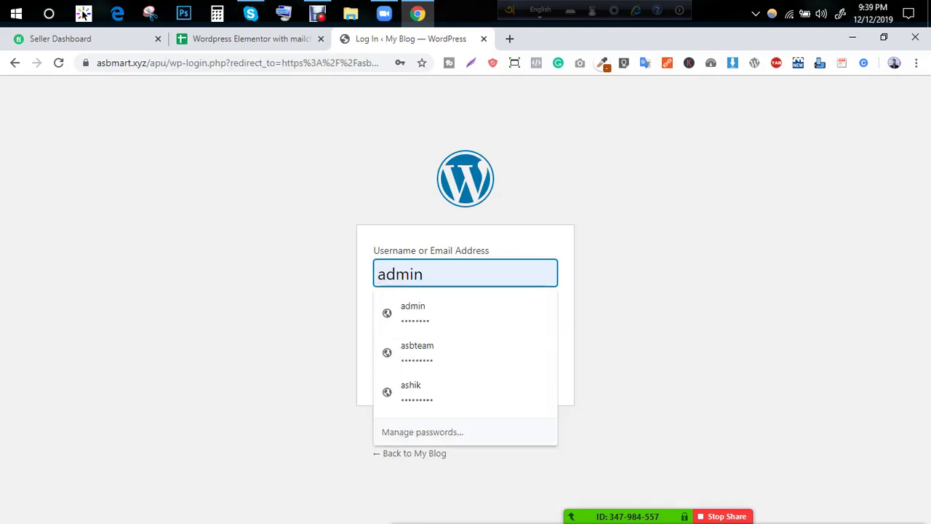
{"action": "double_click", "coordinate": [400, 274]}
{"action": "left_click", "coordinate": [430, 327]}
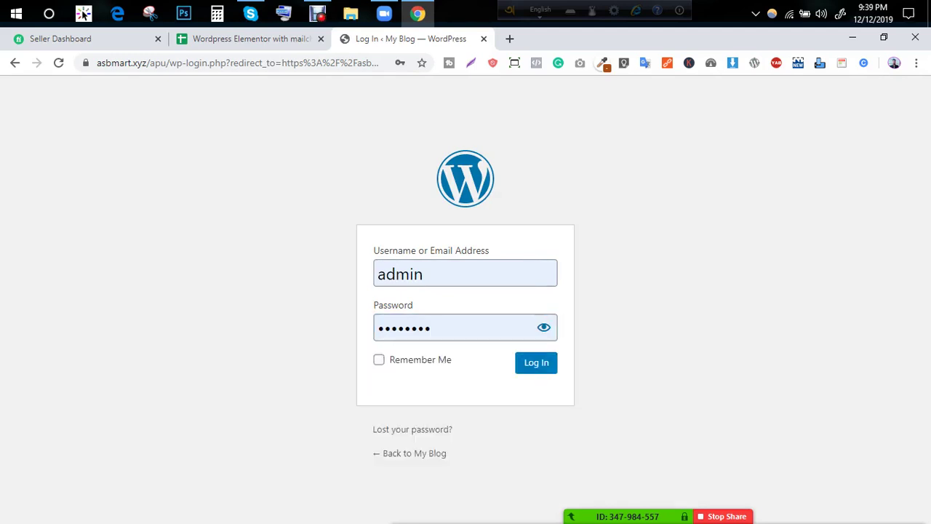
{"action": "key", "text": "Return"}
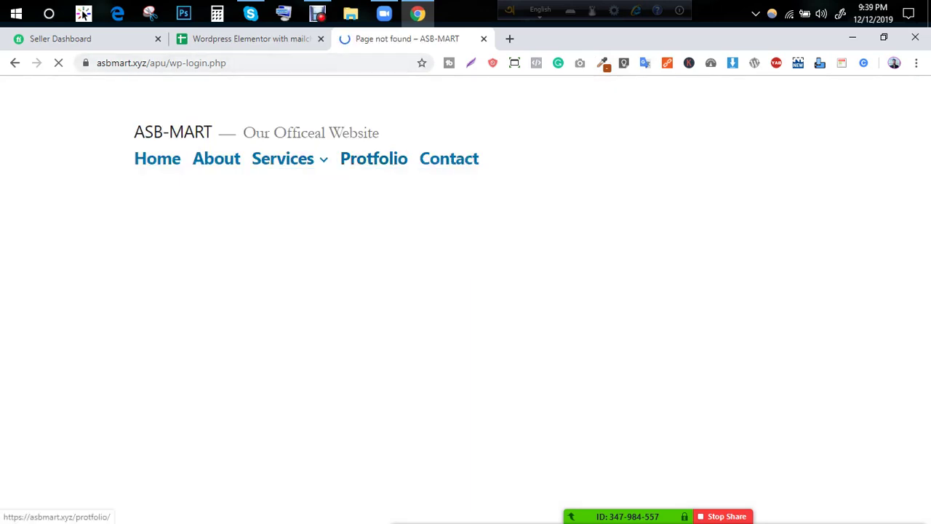
{"action": "scroll", "coordinate": [322, 220], "scroll_direction": "down", "scroll_amount": 1}
{"action": "scroll", "coordinate": [323, 158], "scroll_direction": "up", "scroll_amount": 1}
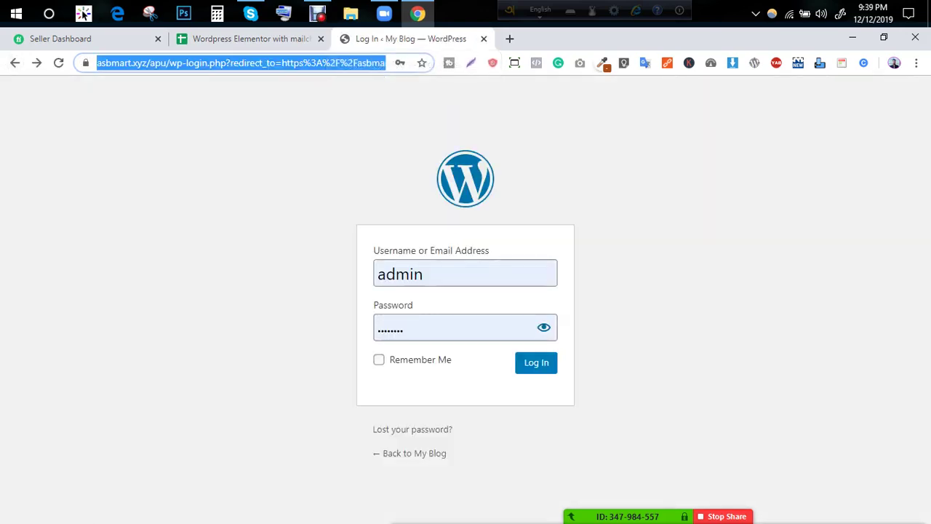
Step: Try the admin login again with the prefilled password and start editing the resulting page address
{"action": "left_click", "coordinate": [465, 328]}
{"action": "left_click", "coordinate": [543, 327]}
{"action": "left_click", "coordinate": [543, 327]}
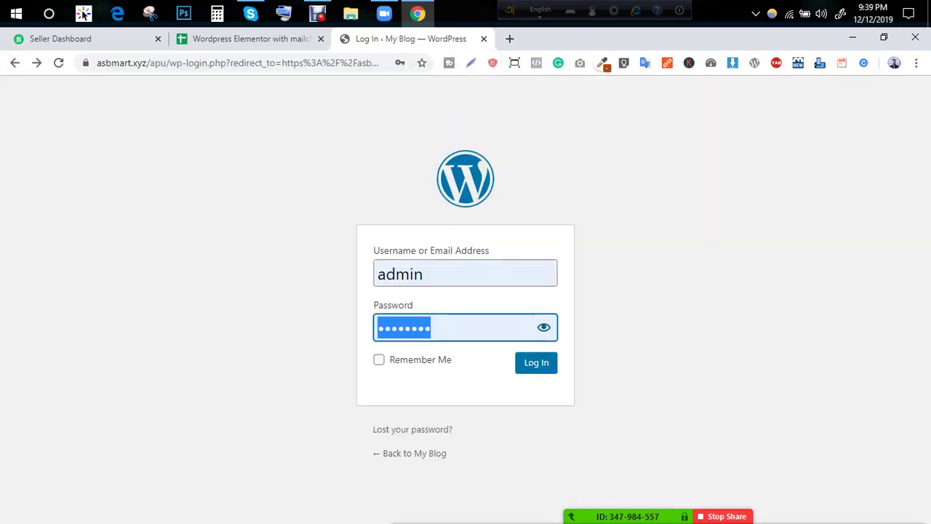
{"action": "left_click", "coordinate": [536, 362]}
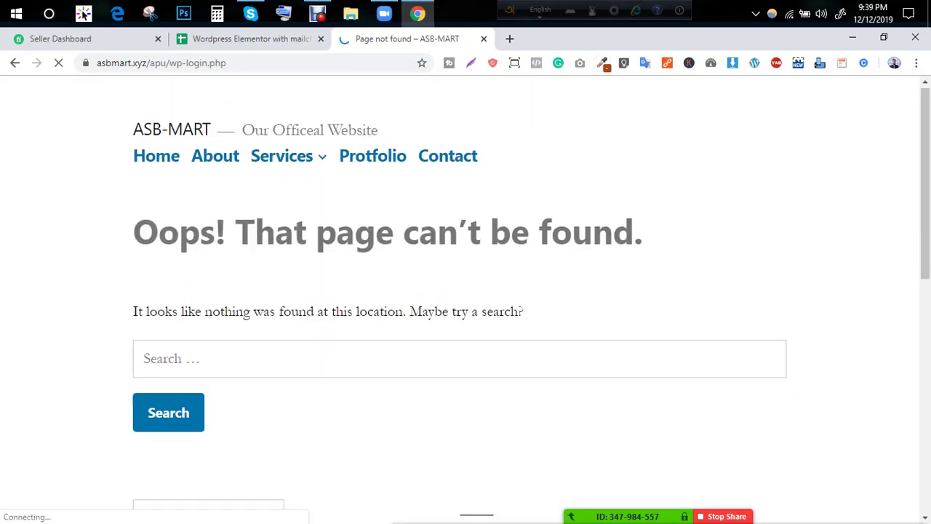
{"action": "left_click", "coordinate": [181, 63]}
{"action": "left_click", "coordinate": [180, 63]}
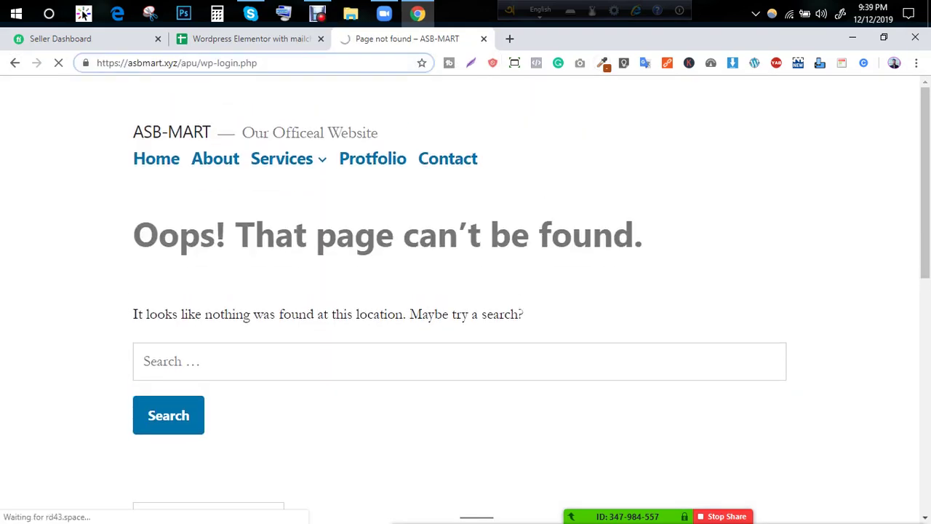
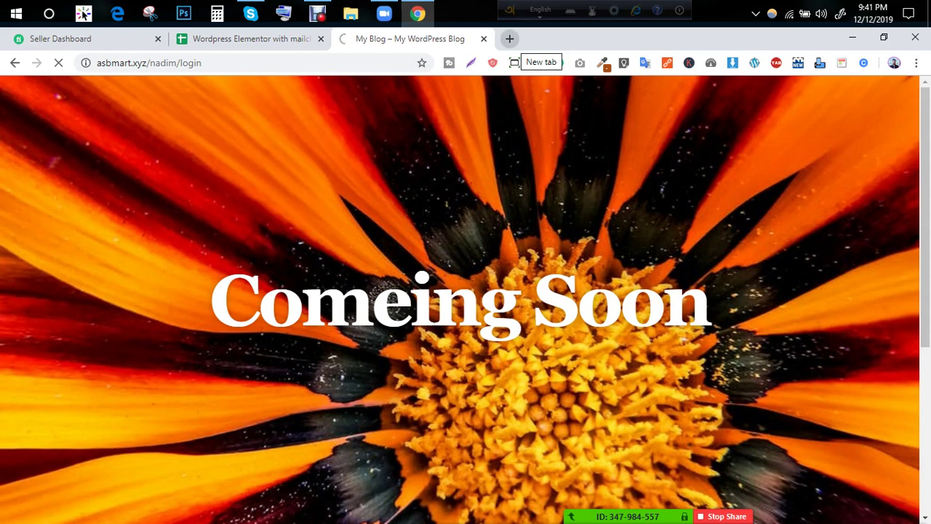
Step: Load the portfolio website hosted in a subfolder of designscraper.com in a new browser tab
{"action": "left_click", "coordinate": [509, 38]}
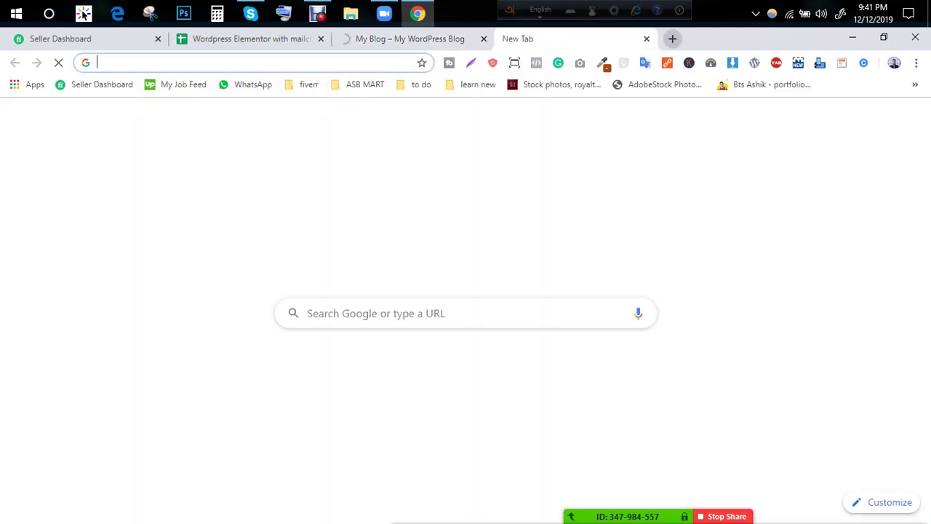
{"action": "type", "text": "de"}
{"action": "key", "text": "Right"}
{"action": "key", "text": "BackSpace"}
{"action": "key", "text": "BackSpace"}
{"action": "key", "text": "BackSpace"}
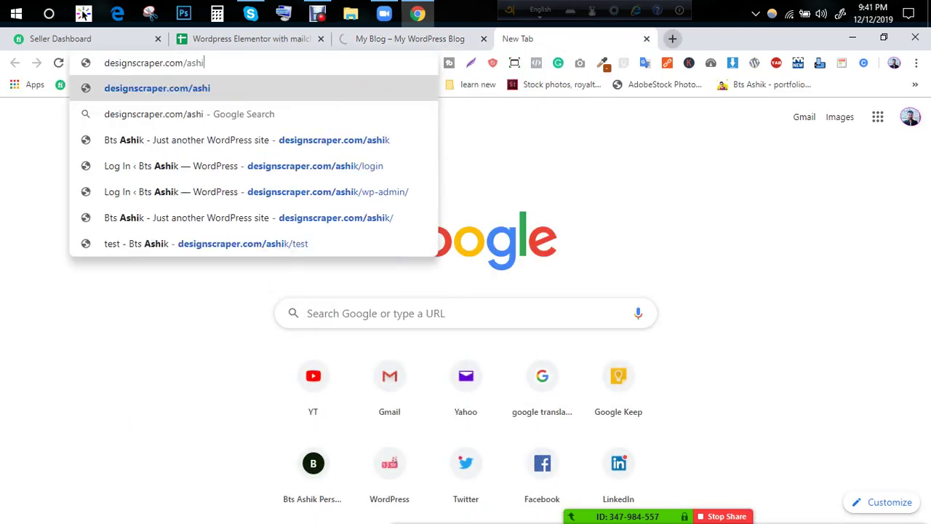
{"action": "key", "text": "Down"}
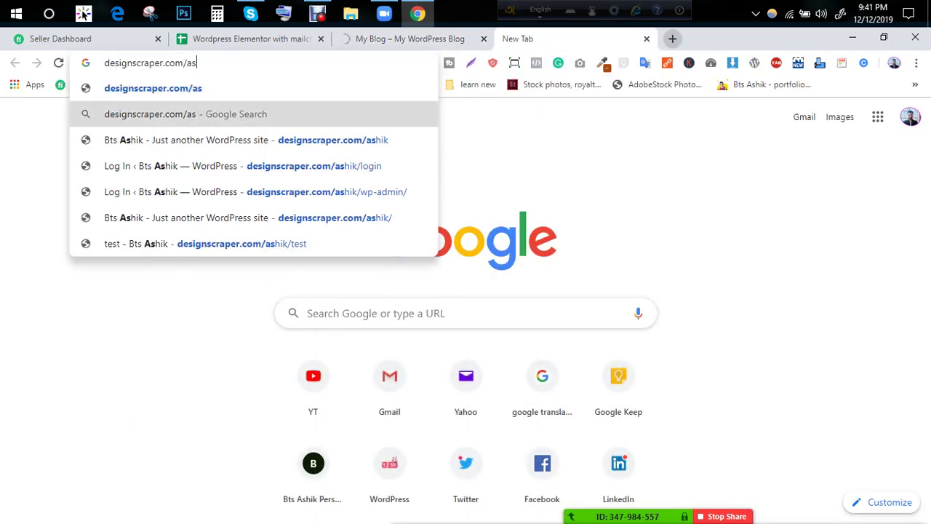
{"action": "key", "text": "Down"}
{"action": "key", "text": "Return"}
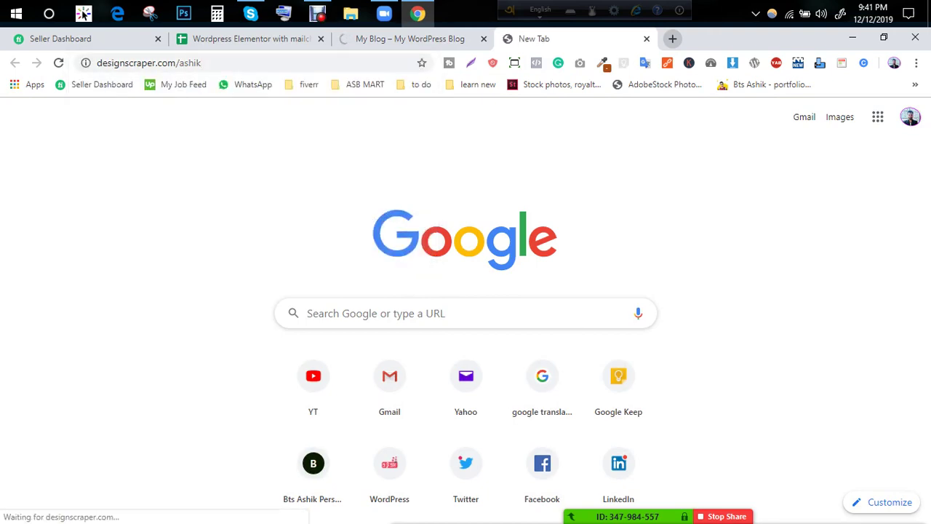
Step: Check the login address of the asbmart.xyz site in the other tab and return to the portfolio website
{"action": "key", "text": "ctrl+shift+Tab"}
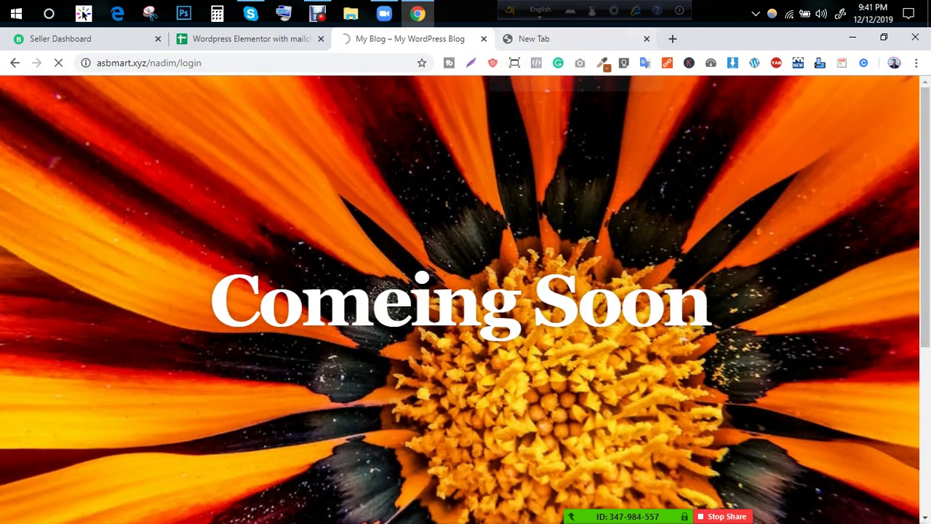
{"action": "key", "text": "ctrl+l"}
{"action": "key", "text": "End"}
{"action": "key", "text": "ctrl+shift+Left"}
{"action": "key", "text": "ctrl+Tab"}
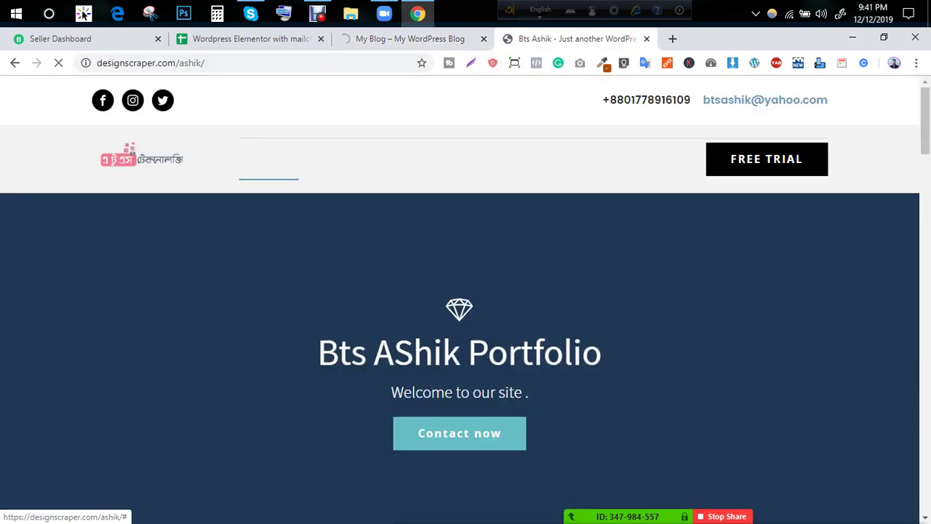
Step: Add login to the end of the portfolio website's address and load it
{"action": "left_click", "coordinate": [235, 62]}
{"action": "type", "text": "login"}
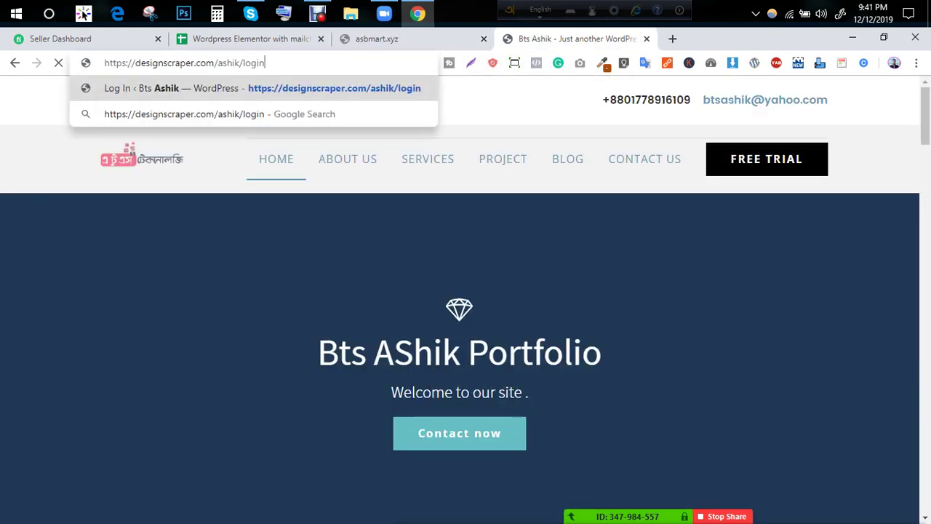
{"action": "key", "text": "Return"}
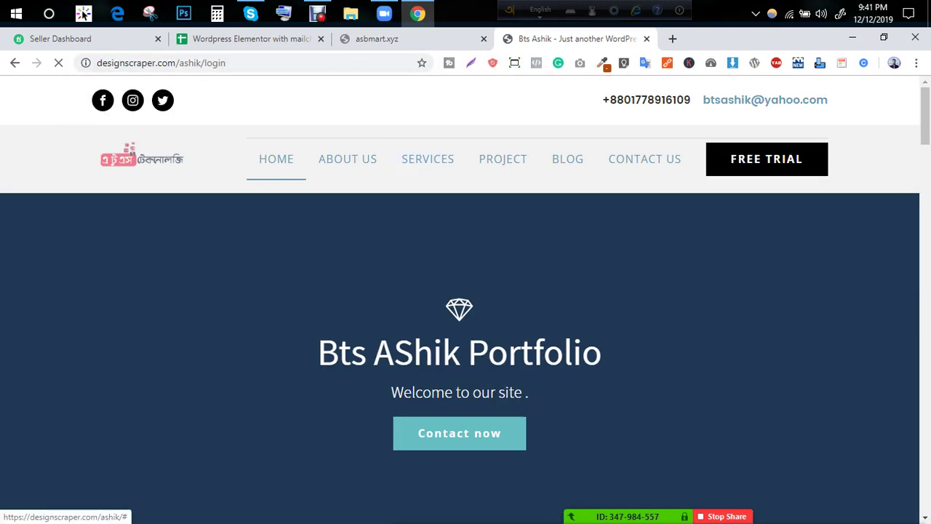
Step: Switch to the asbmart.xyz tab with the missing login page and close it
{"action": "key", "text": "ctrl+l"}
{"action": "key", "text": "End"}
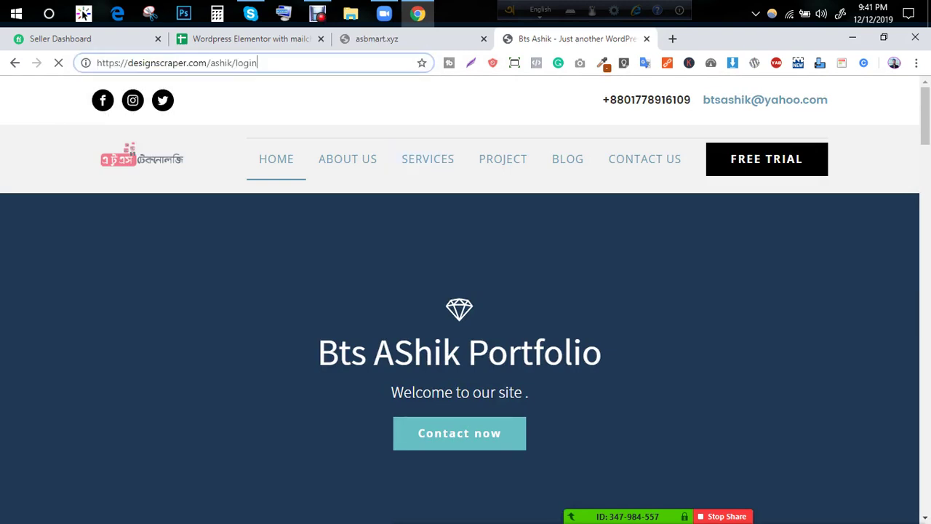
{"action": "left_click", "coordinate": [377, 38]}
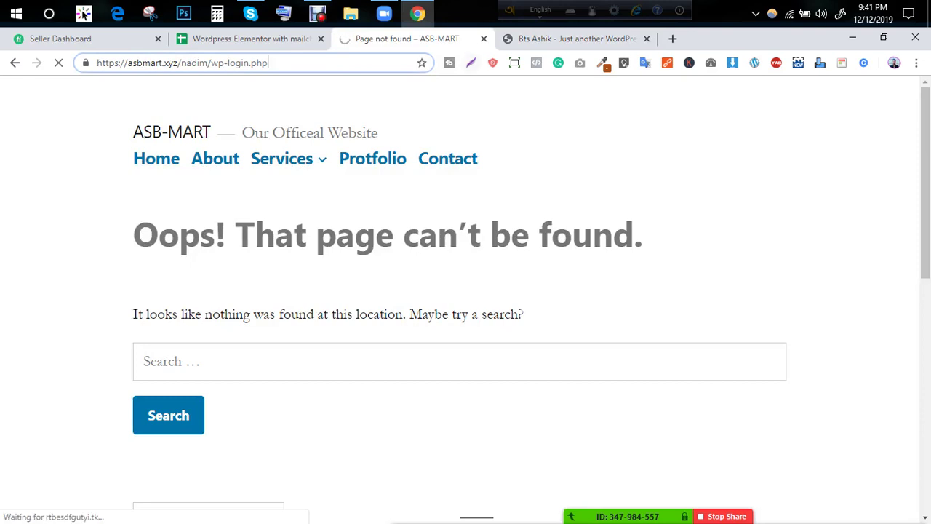
{"action": "left_click", "coordinate": [484, 39]}
Step: Replace the portfolio website's address with designscraper.com/newlesson/ and load it
{"action": "left_click", "coordinate": [258, 62]}
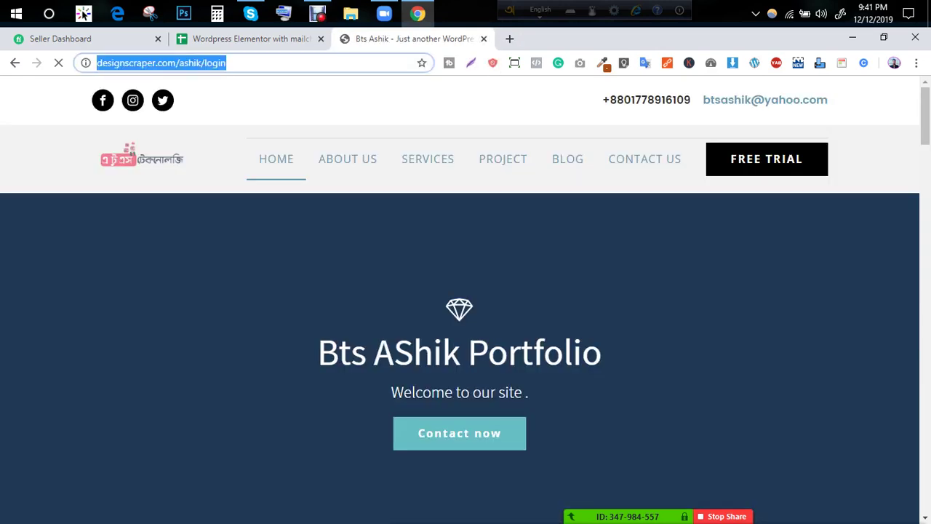
{"action": "key", "text": "End"}
{"action": "key", "text": "BackSpace"}
{"action": "key", "text": "BackSpace"}
{"action": "key", "text": "BackSpace"}
{"action": "key", "text": "BackSpace"}
{"action": "key", "text": "BackSpace"}
{"action": "key", "text": "BackSpace"}
{"action": "key", "text": "BackSpace"}
{"action": "key", "text": "BackSpace"}
{"action": "key", "text": "BackSpace"}
{"action": "key", "text": "BackSpace"}
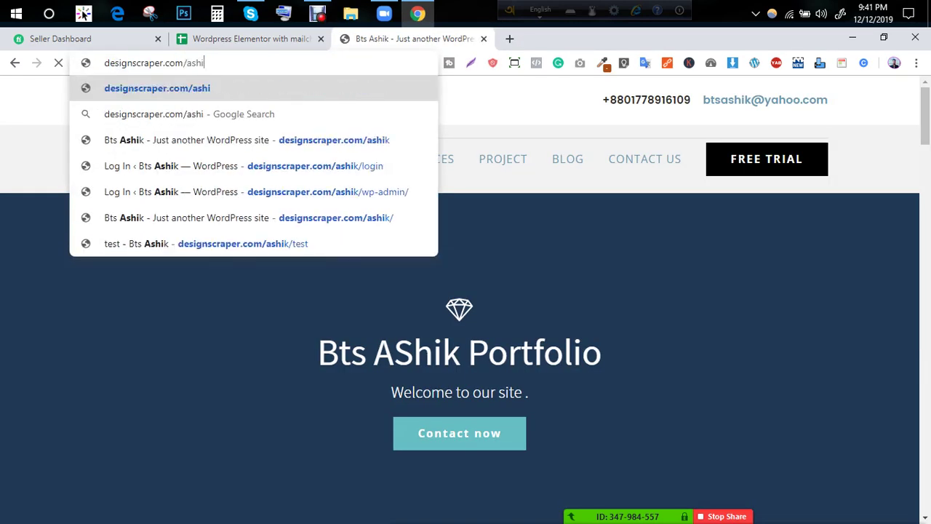
{"action": "key", "text": "BackSpace"}
{"action": "type", "text": "new"}
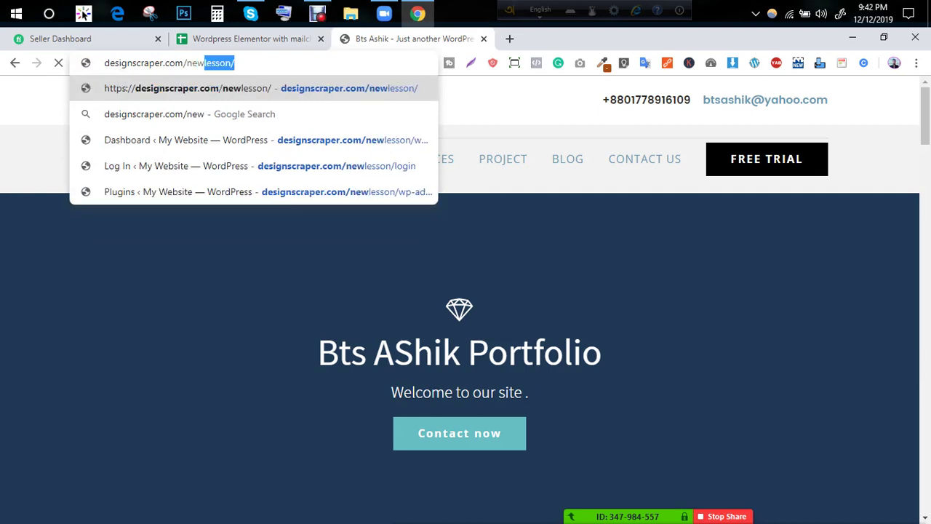
{"action": "key", "text": "Return"}
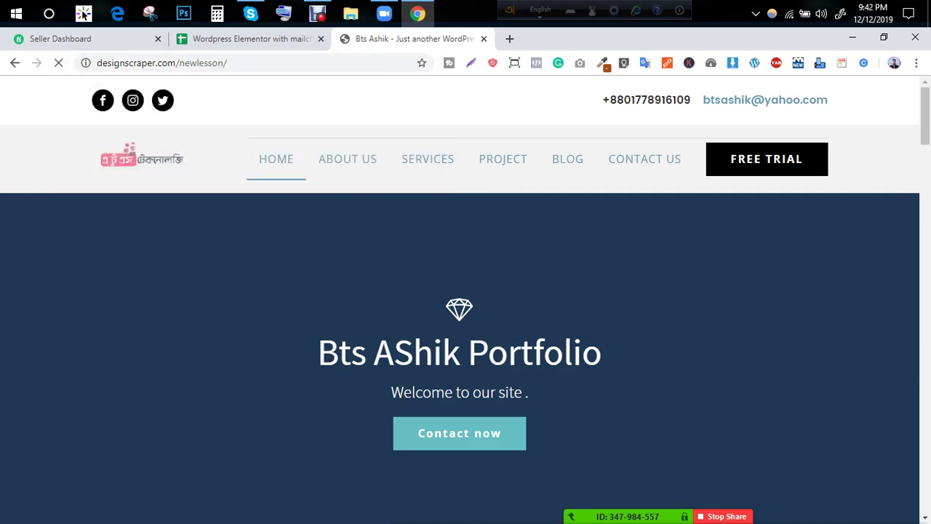
{"action": "left_click", "coordinate": [280, 63]}
{"action": "key", "text": "Return"}
Step: Run an internet speed test at fast.com in a new browser tab
{"action": "left_click", "coordinate": [510, 38]}
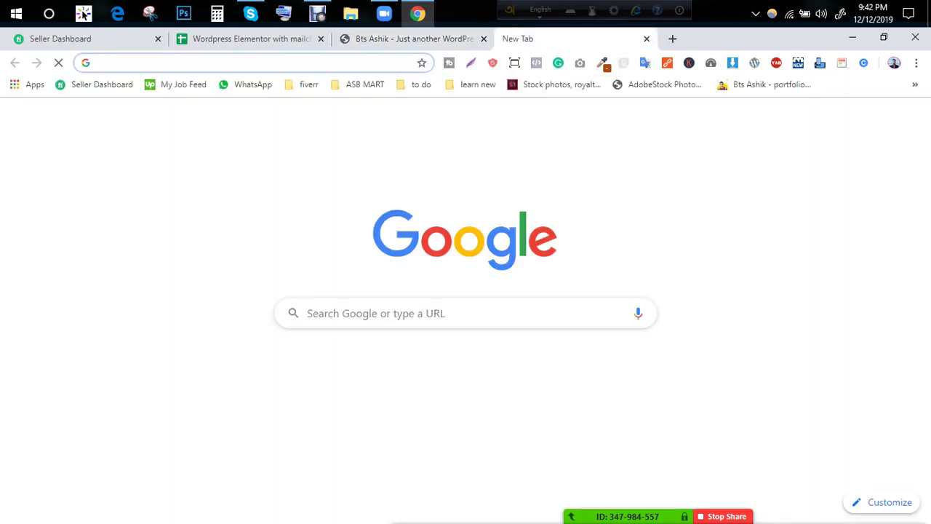
{"action": "type", "text": "fast.com"}
{"action": "key", "text": "Return"}
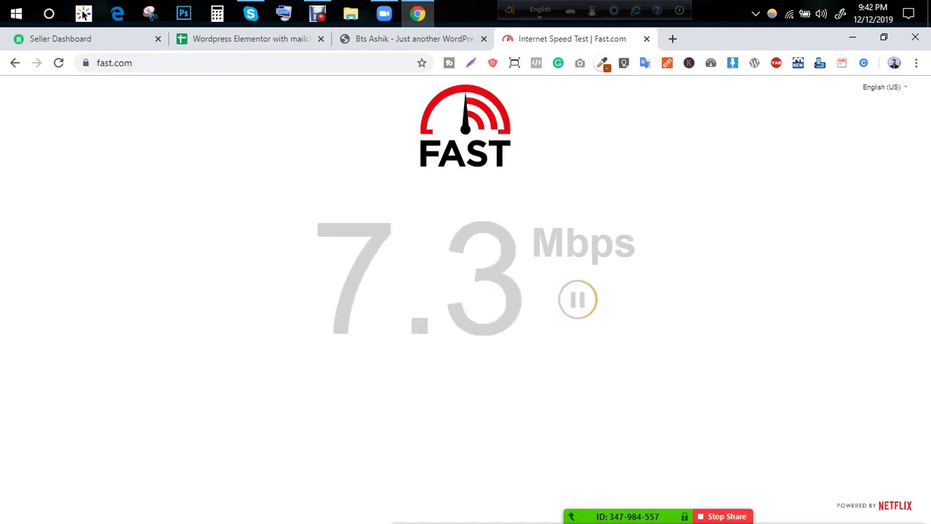
Step: Check the designscraper.com/newlesson/ tab and reload the Fiverr seller dashboard in its own tab
{"action": "left_click", "coordinate": [407, 38]}
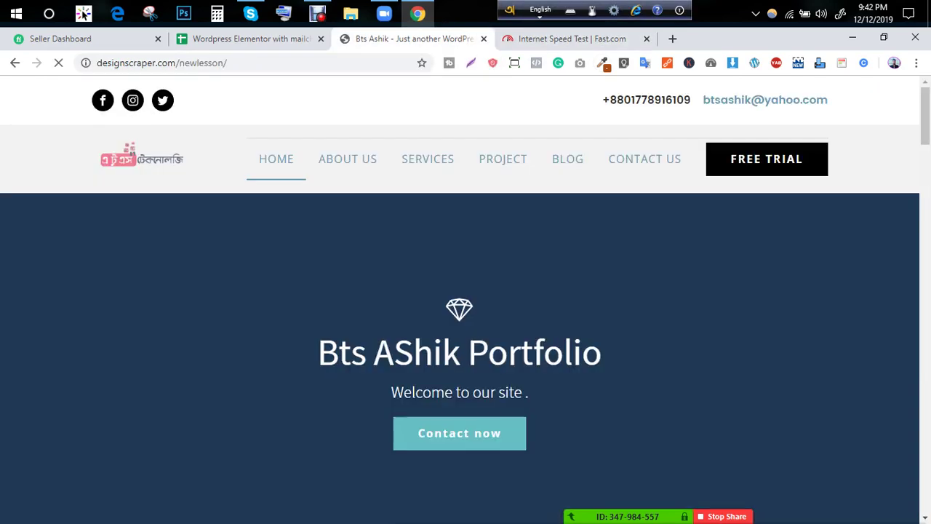
{"action": "left_click", "coordinate": [161, 63]}
{"action": "left_click", "coordinate": [80, 39]}
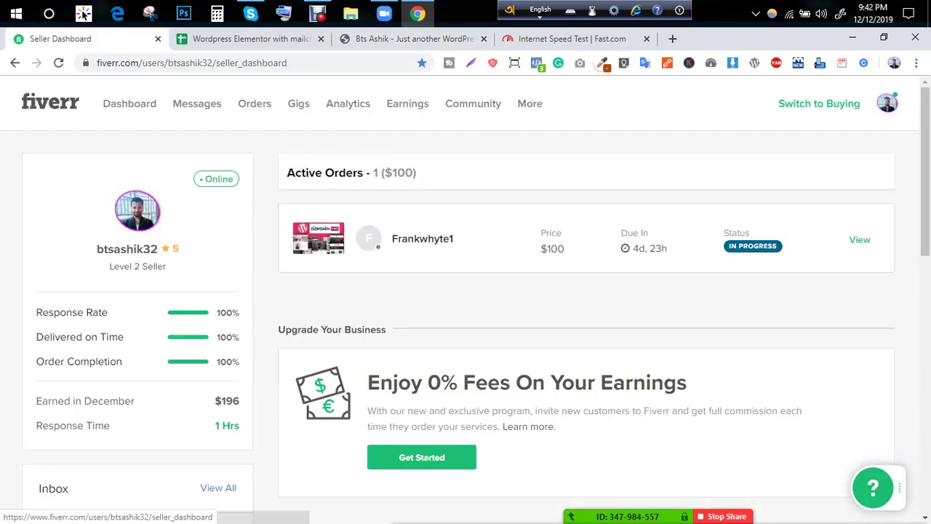
{"action": "left_click", "coordinate": [129, 103]}
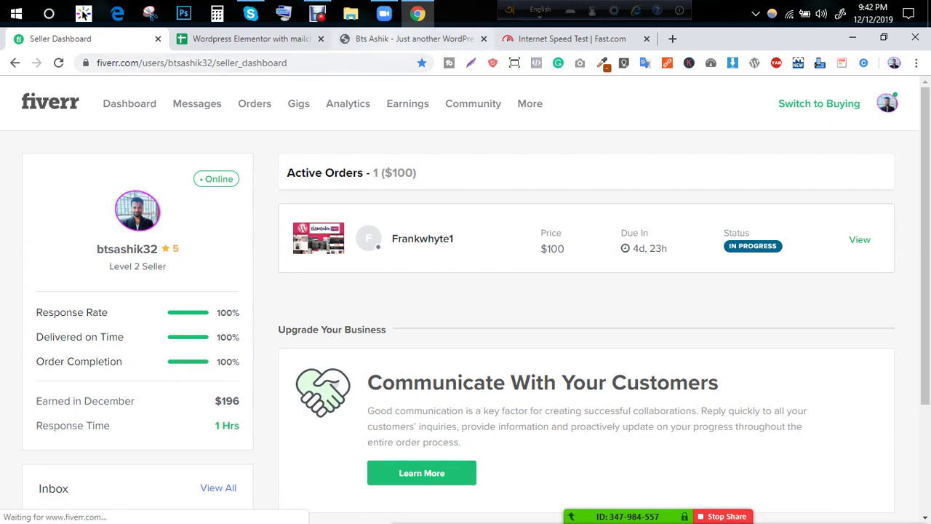
Step: Return to the designscraper.com tab, add wp-admin to the end of the newlesson address and load it
{"action": "left_click", "coordinate": [411, 39]}
{"action": "key", "text": "End"}
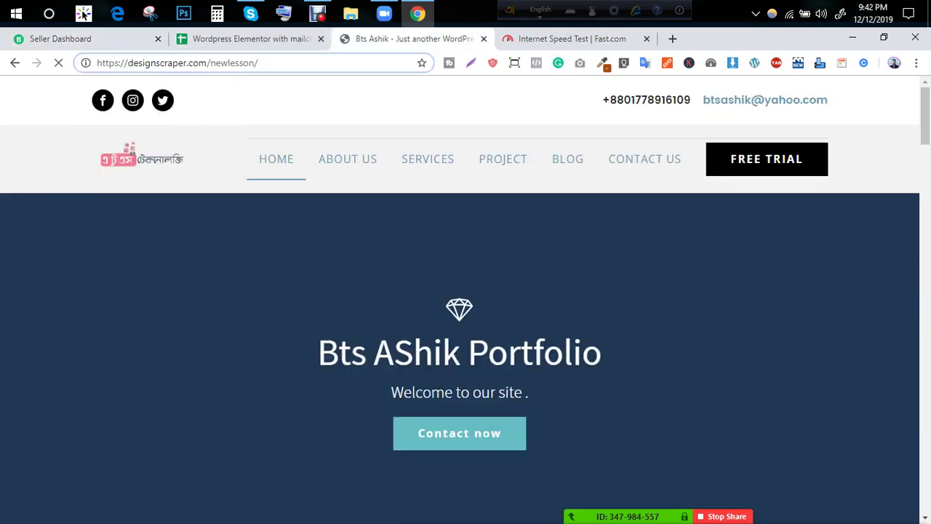
{"action": "type", "text": "wp-admin"}
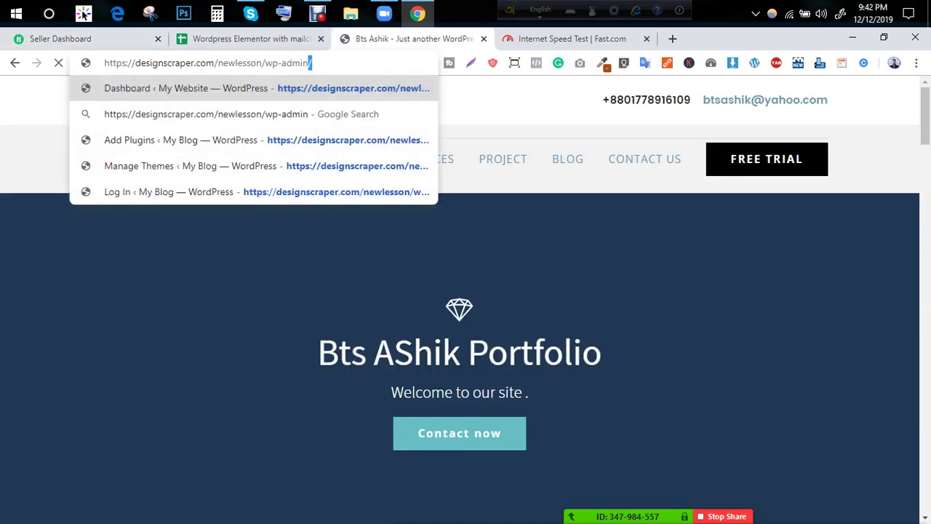
{"action": "key", "text": "Return"}
Step: Load the ASB-MART login page at asbmart.xyz/asb in the speed test tab
{"action": "key", "text": "ctrl+Tab"}
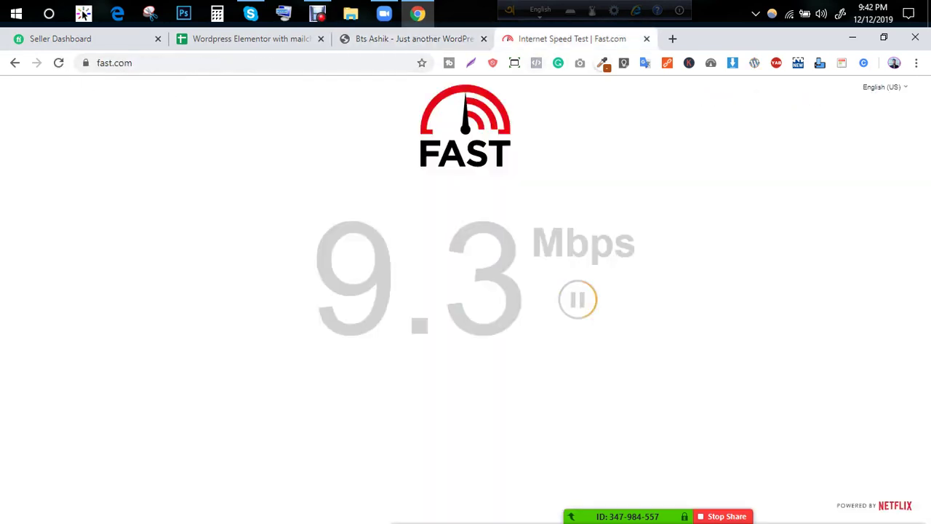
{"action": "key", "text": "ctrl+l"}
{"action": "type", "text": "as"}
{"action": "key", "text": "End"}
{"action": "type", "text": "/asb"}
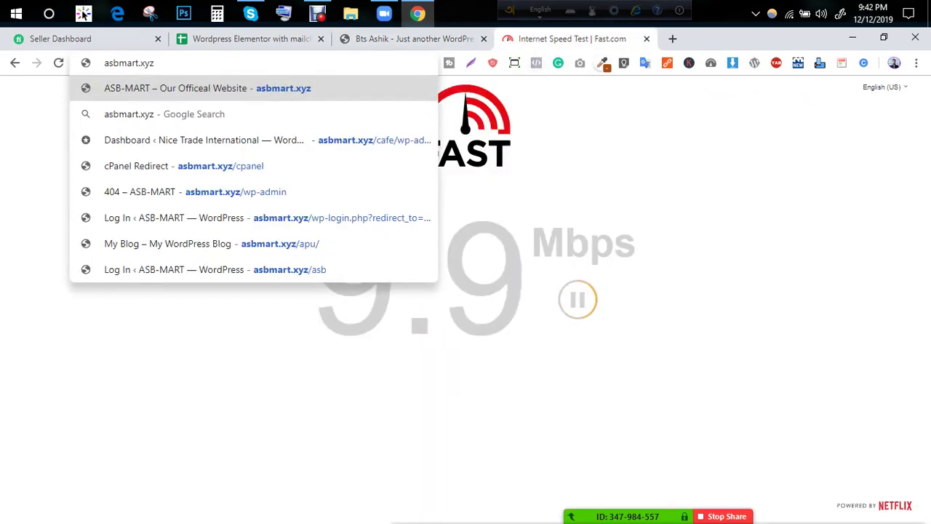
{"action": "key", "text": "Return"}
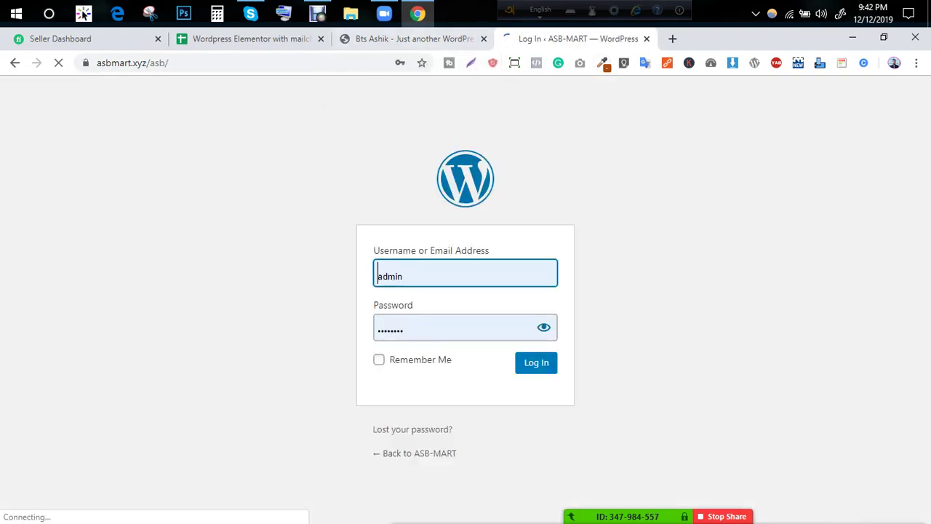
Step: Try to log in to ASB-MART with the prefilled admin credentials and check the newlesson tab meanwhile
{"action": "left_click", "coordinate": [536, 363]}
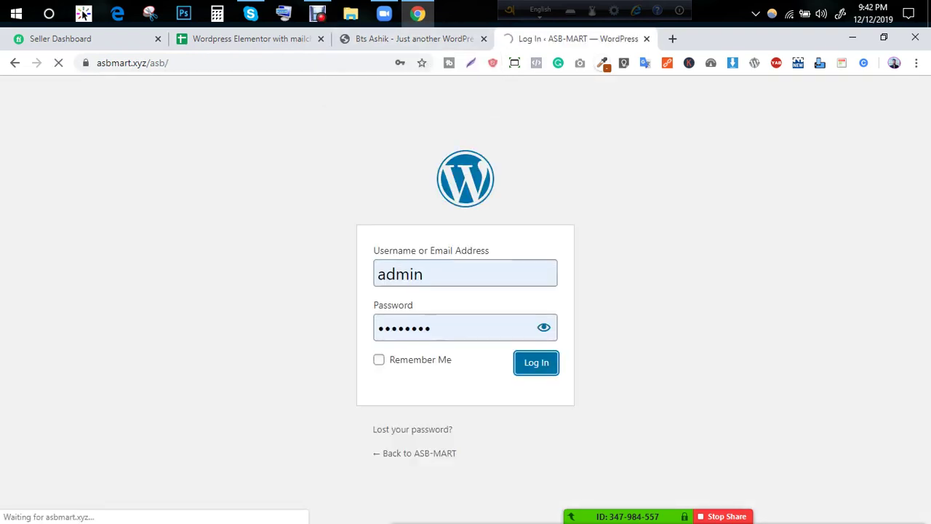
{"action": "key", "text": "ctrl+shift+Tab"}
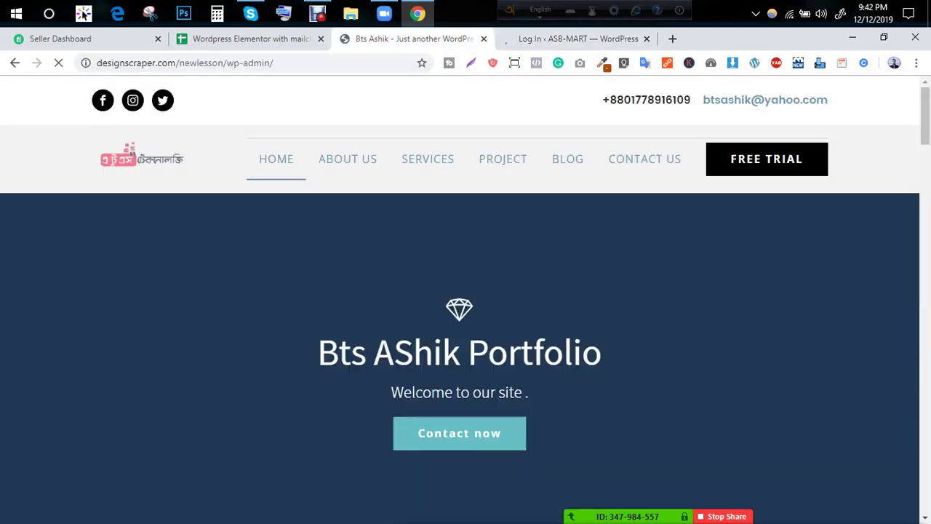
{"action": "key", "text": "ctrl+Tab"}
Step: Stop the Zoom screen share and log in to ASB-MART with the saved asbteam username and password
{"action": "key", "text": "ctrl+a"}
{"action": "key", "text": "BackSpace"}
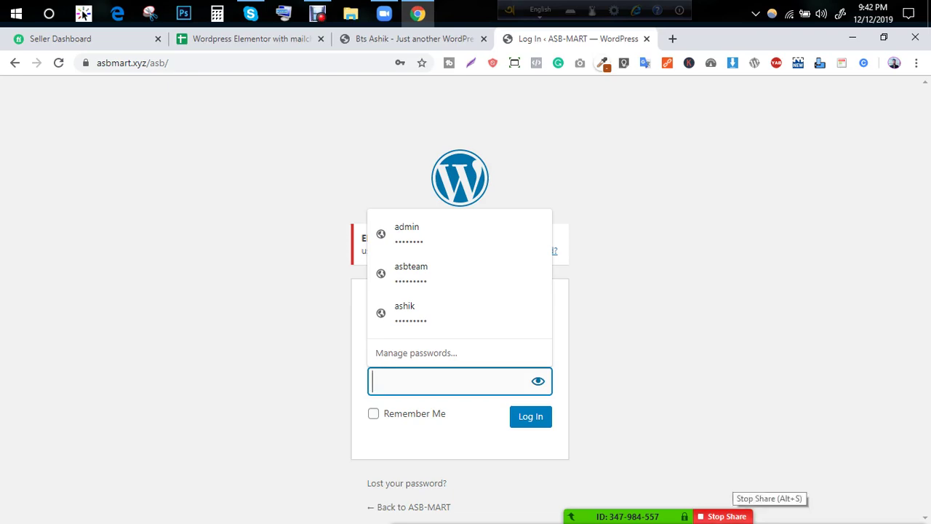
{"action": "left_click", "coordinate": [722, 516]}
{"action": "key", "text": "alt+Tab"}
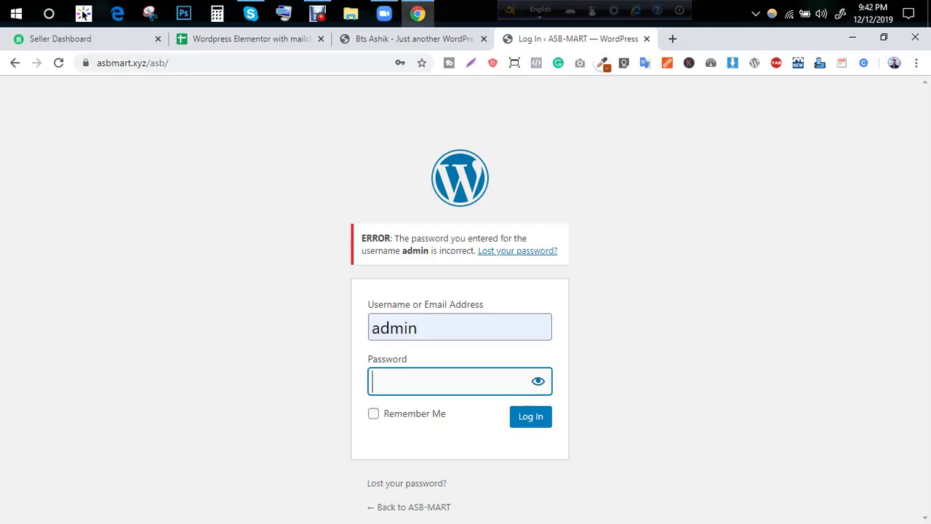
{"action": "key", "text": "Up"}
{"action": "key", "text": "Up"}
{"action": "key", "text": "Up"}
{"action": "key", "text": "Return"}
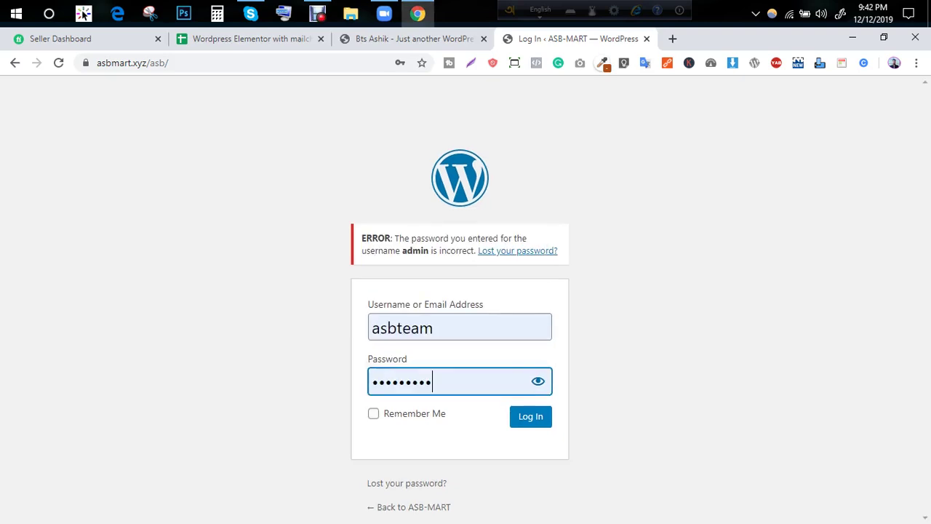
{"action": "key", "text": "Return"}
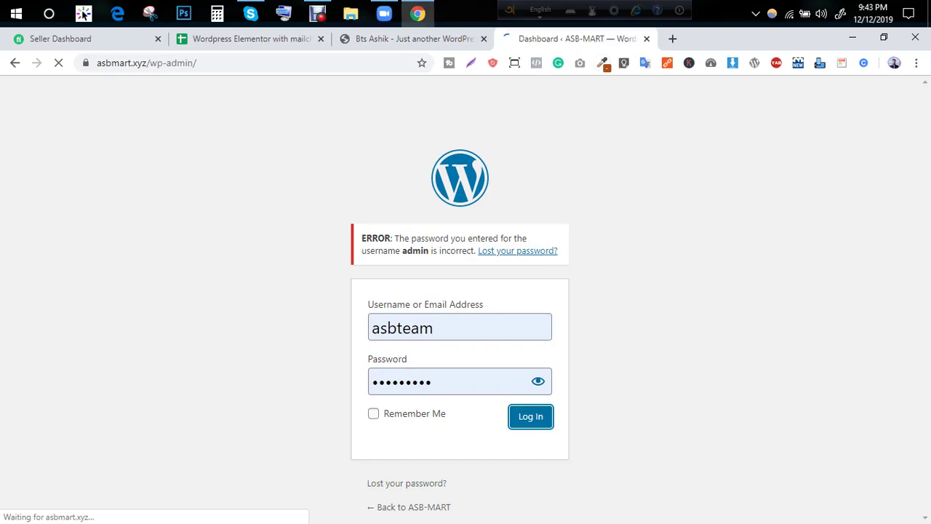
Step: Close the portfolio website's tab, set the typing language to Bangla and return to the ASB-MART dashboard tab
{"action": "key", "text": "ctrl+shift+Tab"}
{"action": "key", "text": "ctrl+w"}
{"action": "key", "text": "ctrl+shift+Tab"}
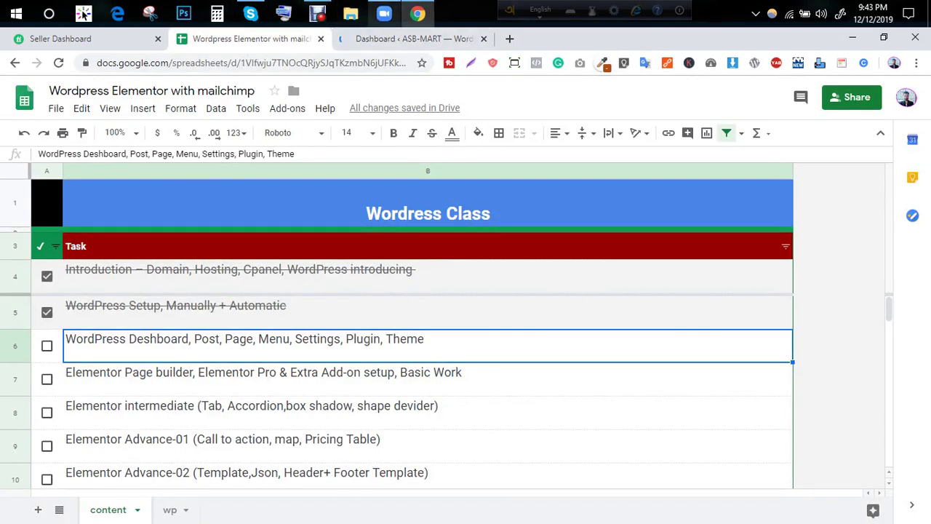
{"action": "left_click", "coordinate": [539, 10]}
{"action": "key", "text": "ctrl+Tab"}
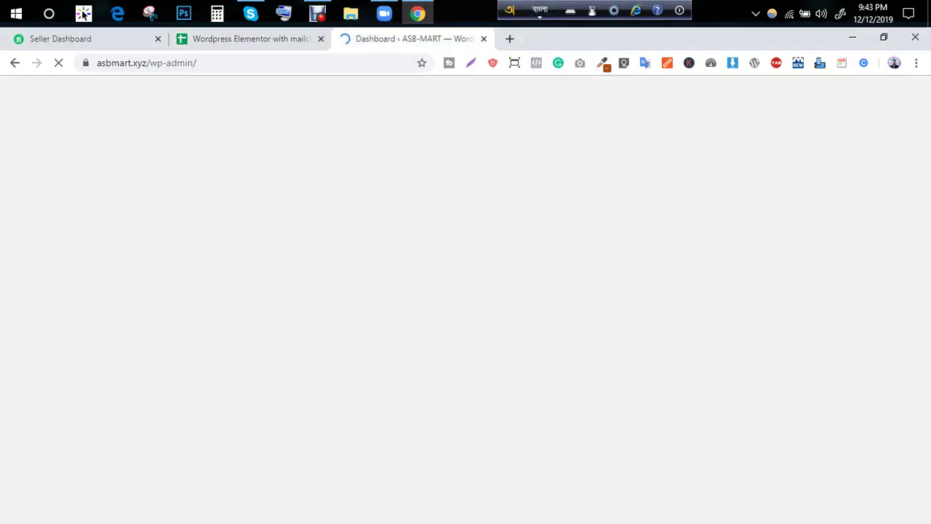
Step: Switch to Zoom and share the entire screen with the meeting
{"action": "left_click", "coordinate": [384, 13]}
{"action": "left_click", "coordinate": [387, 506]}
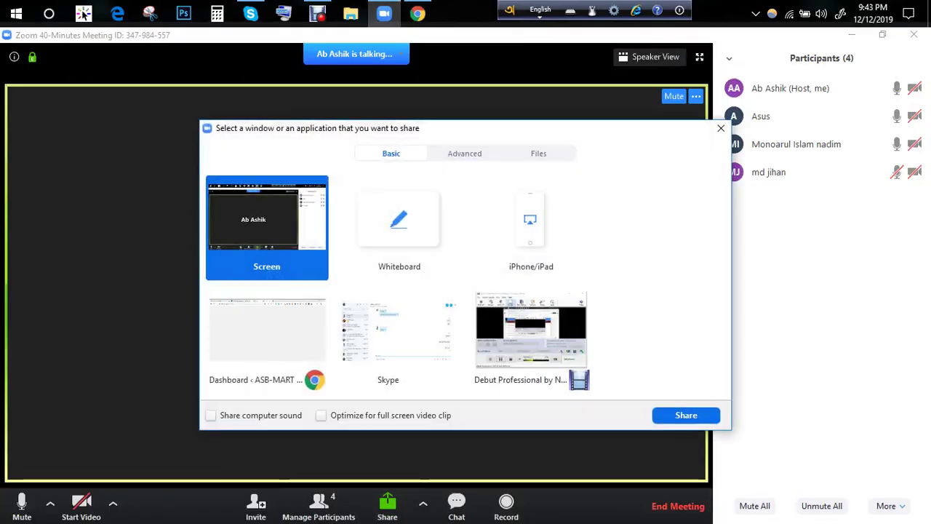
{"action": "left_click", "coordinate": [686, 415]}
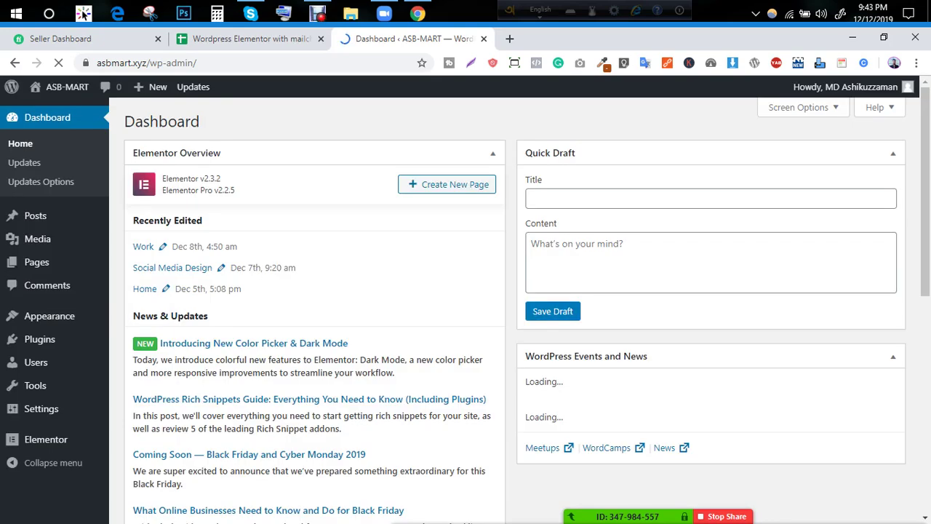
Step: Review the dashboard, post, page, menu, settings, plugin and theme topics in the class outline spreadsheet and return to the ASB-MART dashboard
{"action": "left_click", "coordinate": [248, 38]}
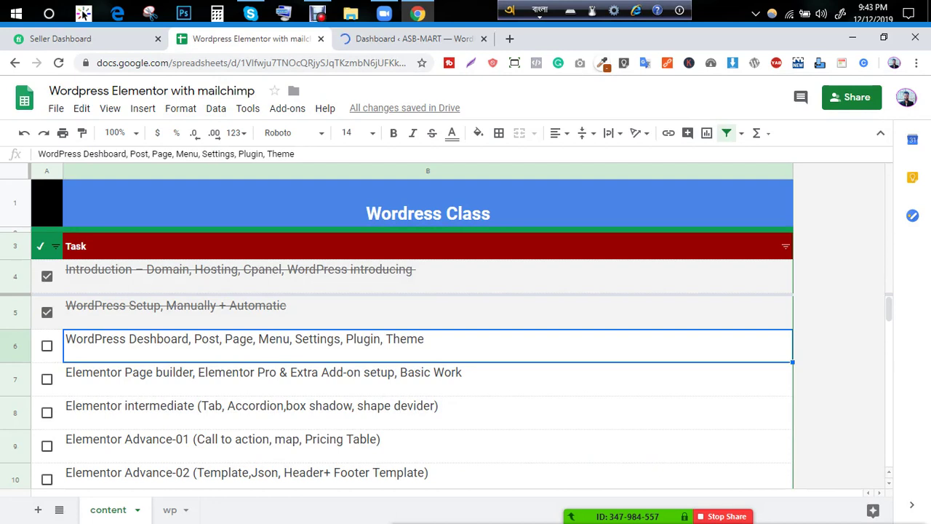
{"action": "triple_click", "coordinate": [166, 339]}
{"action": "left_click", "coordinate": [222, 339]}
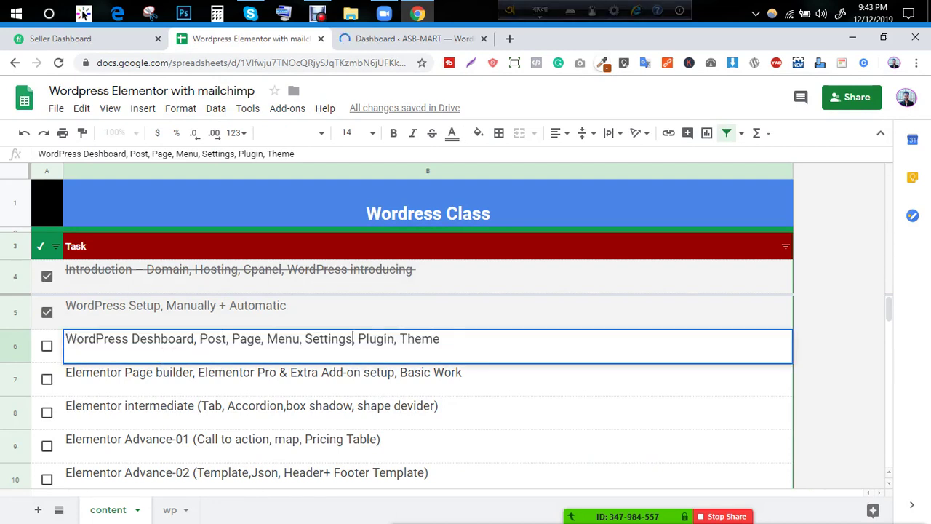
{"action": "left_click", "coordinate": [440, 339]}
{"action": "key", "text": "ctrl+Tab"}
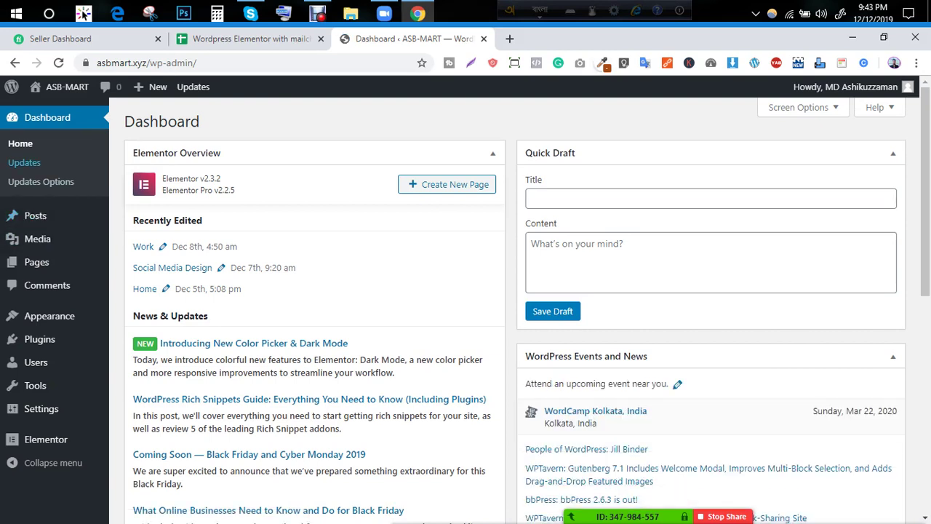
Step: Open the list of ASB-MART posts and start a new post
{"action": "mouse_move", "coordinate": [36, 238]}
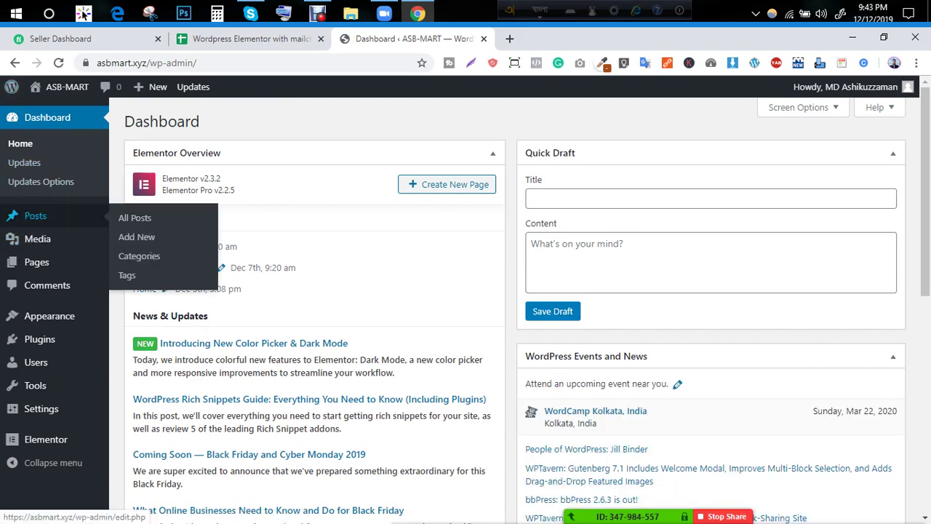
{"action": "left_click", "coordinate": [35, 216]}
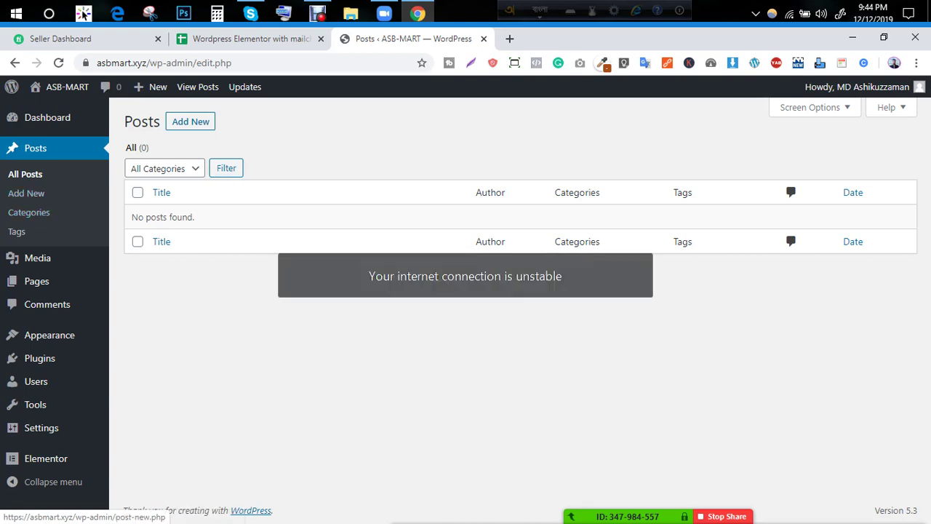
{"action": "left_click", "coordinate": [191, 121]}
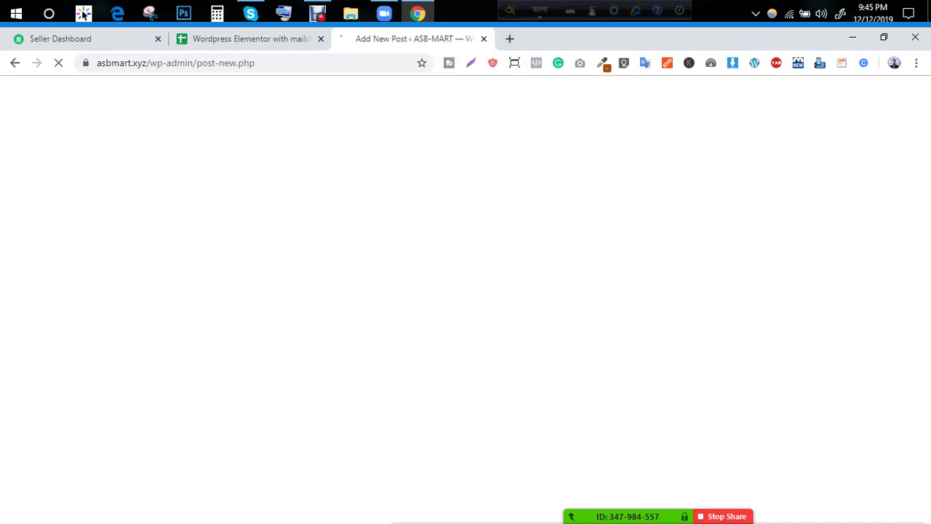
Step: Set the typing language to English and load asbmart.xyz/apu in a new browser tab
{"action": "left_click", "coordinate": [287, 38]}
{"action": "left_click", "coordinate": [407, 39]}
{"action": "left_click", "coordinate": [509, 39]}
{"action": "type", "text": "as"}
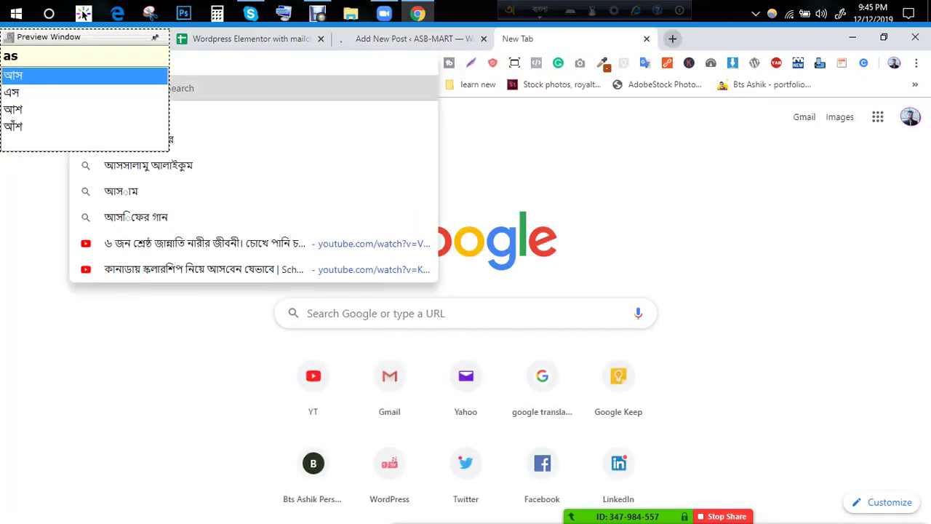
{"action": "left_click", "coordinate": [539, 10]}
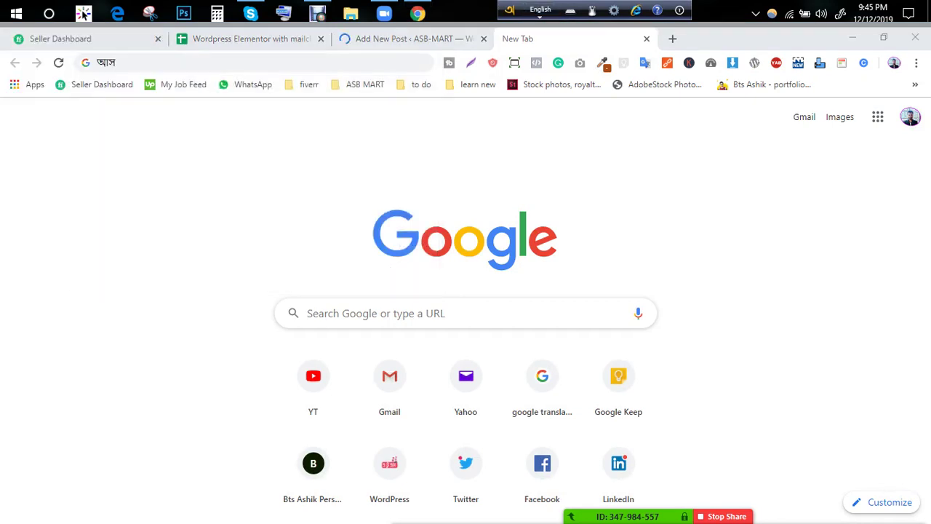
{"action": "type", "text": "asbmart.xyz/ap"}
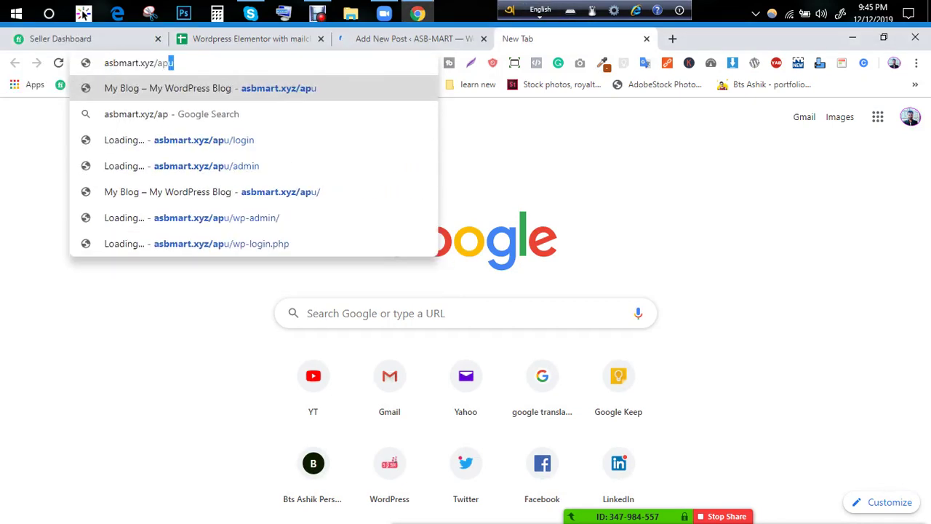
{"action": "key", "text": "Return"}
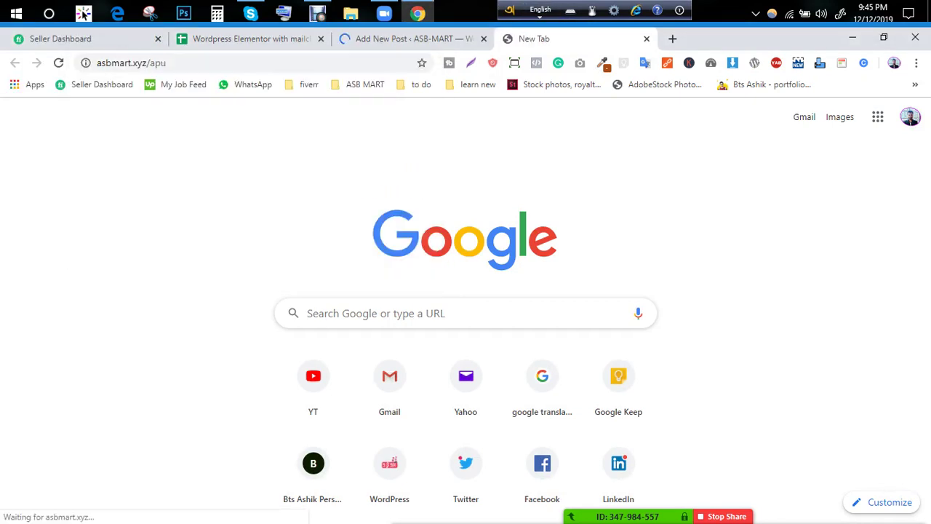
Step: Retry loading asbmart.xyz/apu in the current browser tab
{"action": "key", "text": "ctrl+l"}
{"action": "key", "text": "End"}
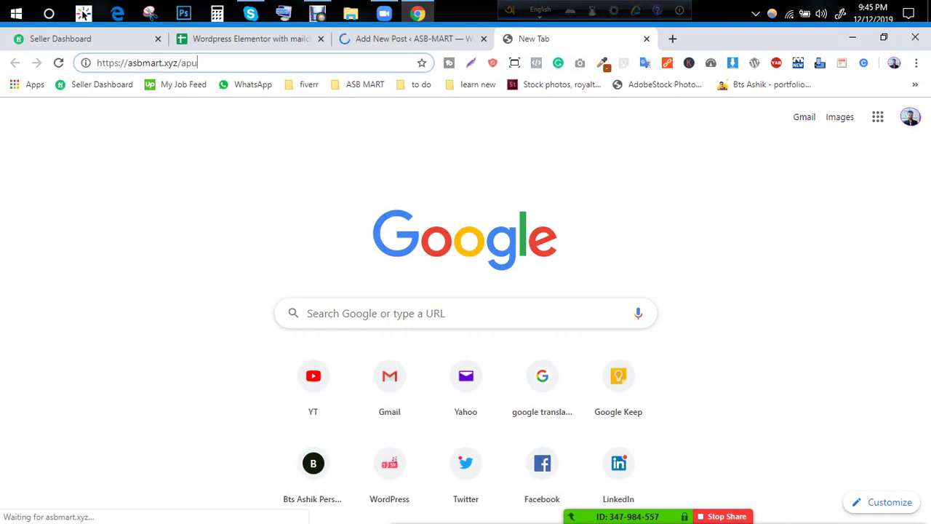
{"action": "key", "text": "Return"}
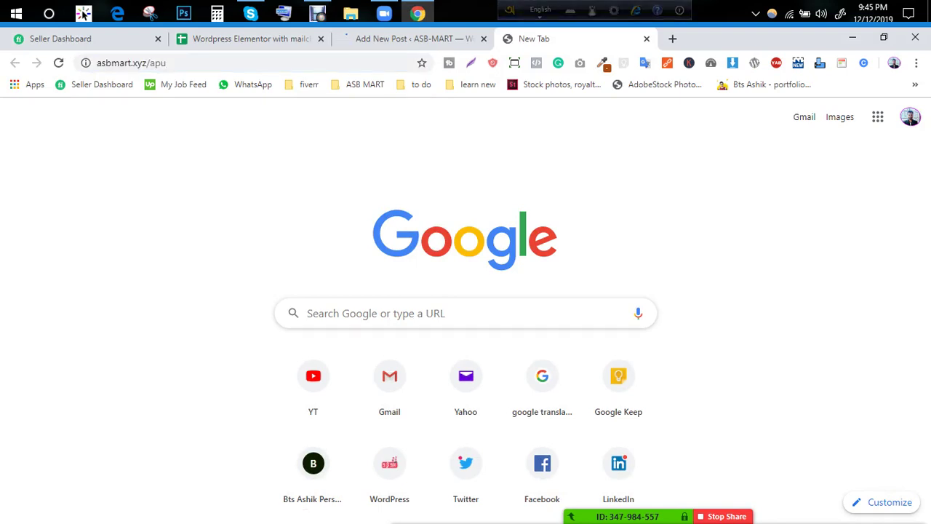
{"action": "key", "text": "ctrl+shift+Tab"}
{"action": "key", "text": "ctrl+Tab"}
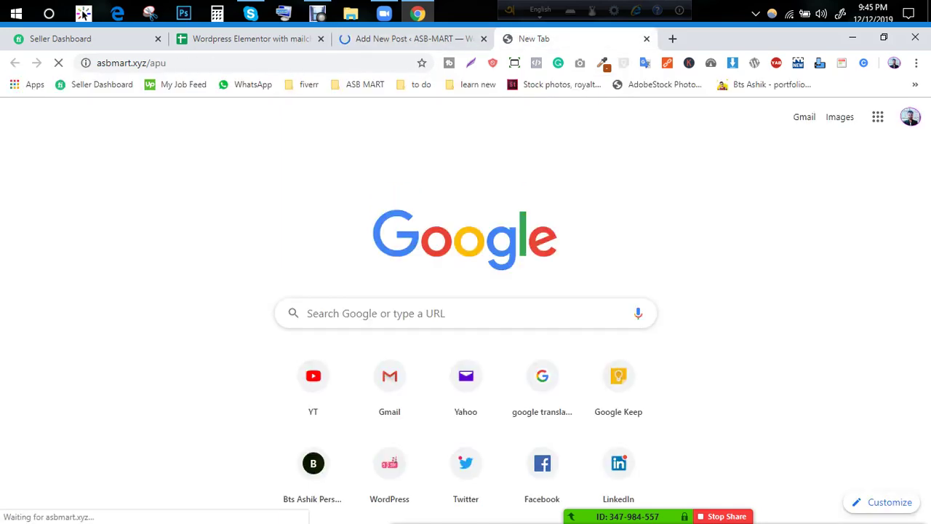
Step: Load the site designscraper.com/newlesson/ in the current tab in place of the ASB-MART address
{"action": "key", "text": "ctrl+l"}
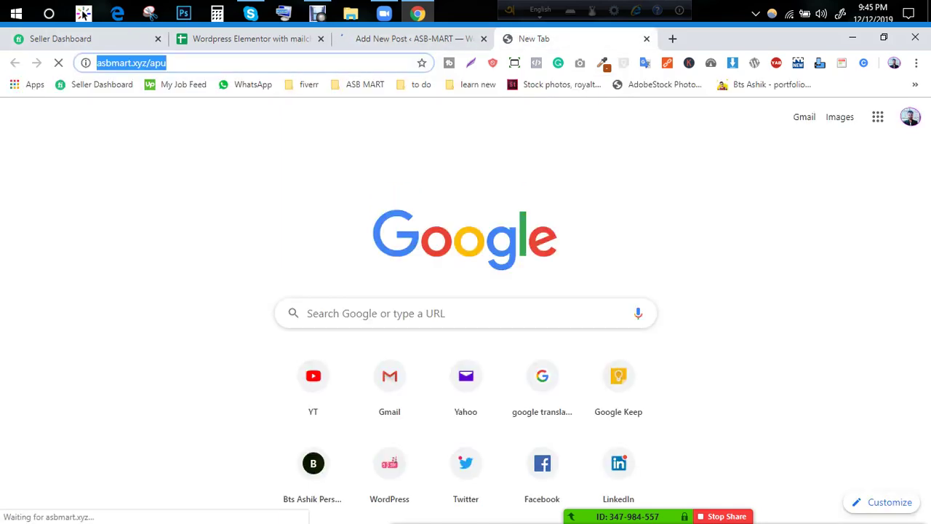
{"action": "type", "text": "designscraper.com/"}
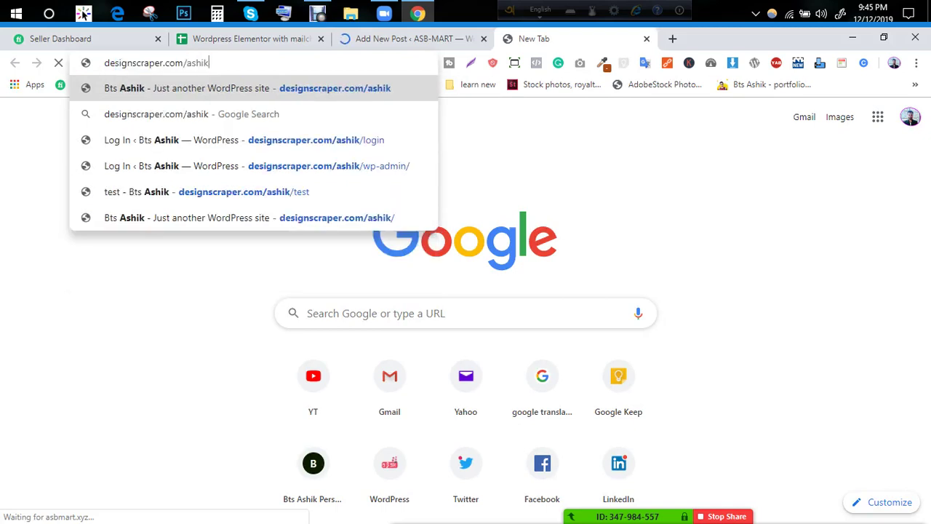
{"action": "type", "text": "new"}
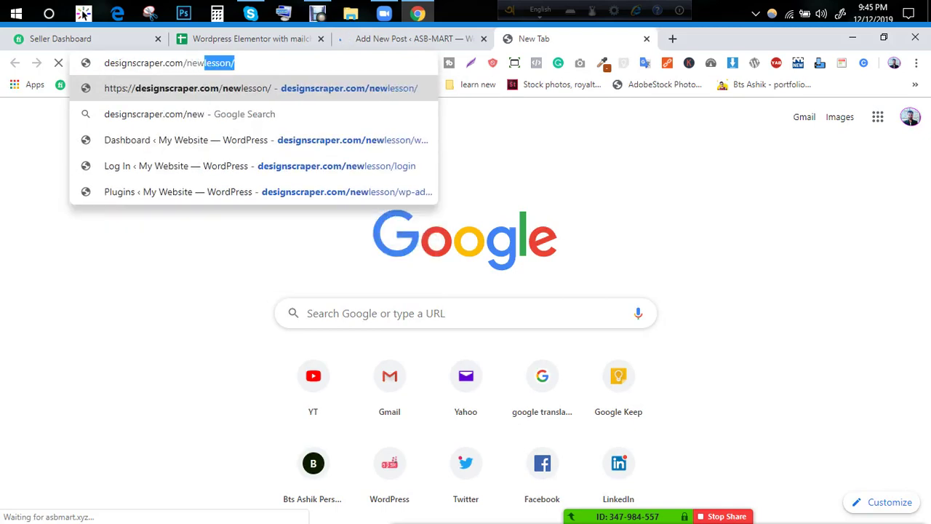
{"action": "key", "text": "Return"}
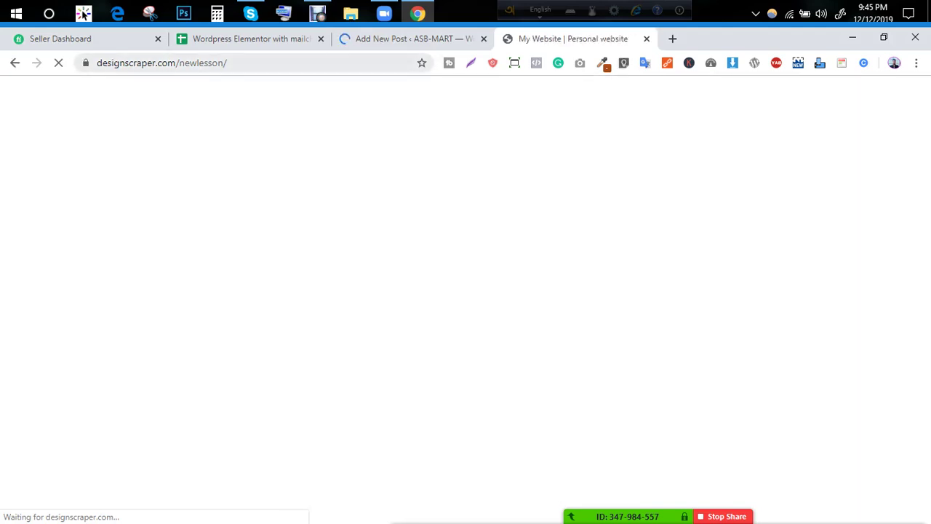
Step: Open the designscraper.com/newlesson/ address for editing at its end
{"action": "key", "text": "ctrl+l"}
{"action": "key", "text": "End"}
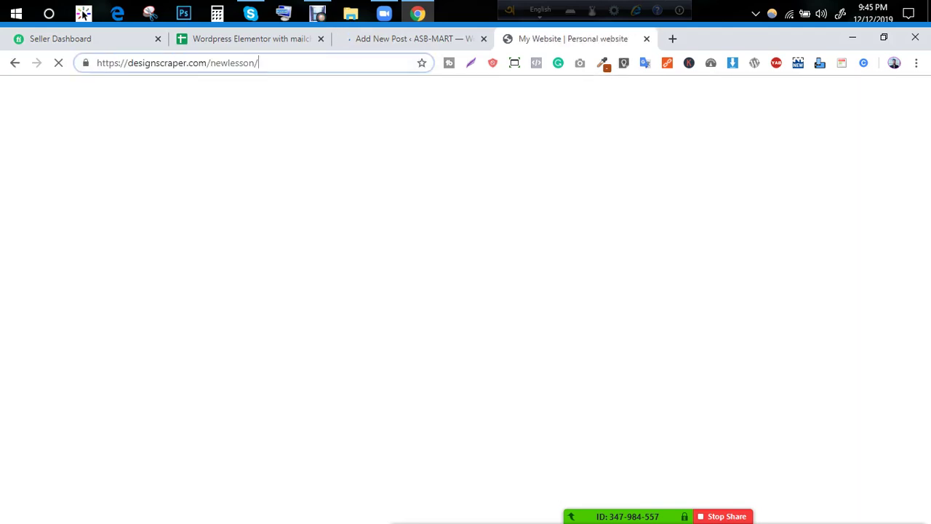